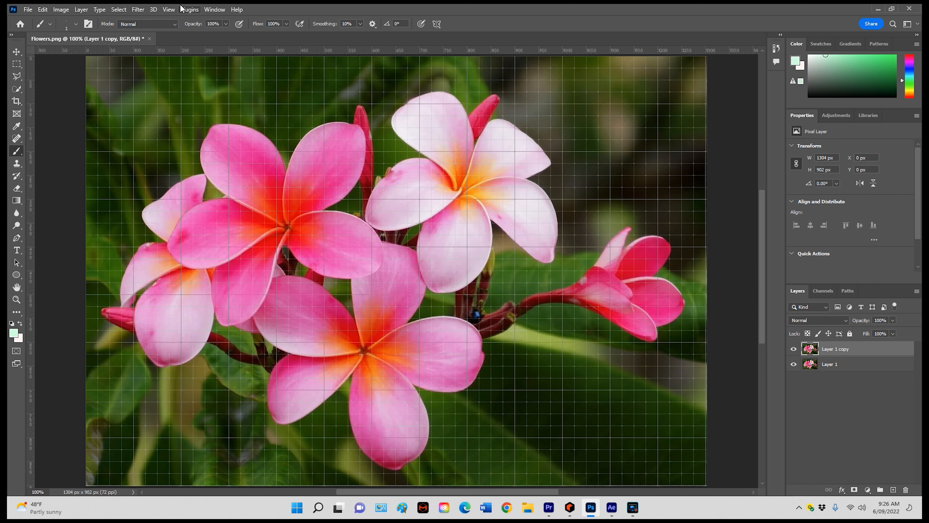
# - Hide the grid over the flower photo
pyautogui.click(168, 9)
pyautogui.click(220, 201)
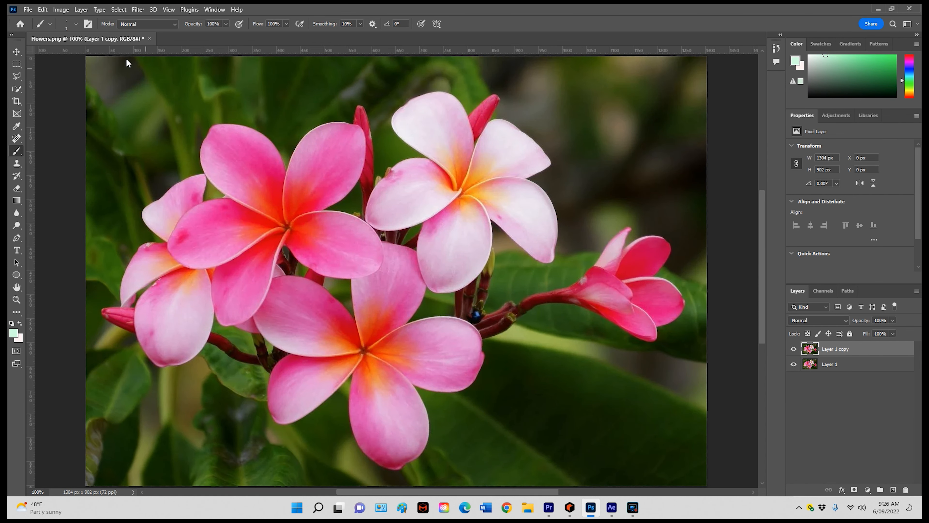
# - Select the petals of the large pink flower with the Quick Selection tool, subtracting the small pale petal behind it
pyautogui.click(18, 90)
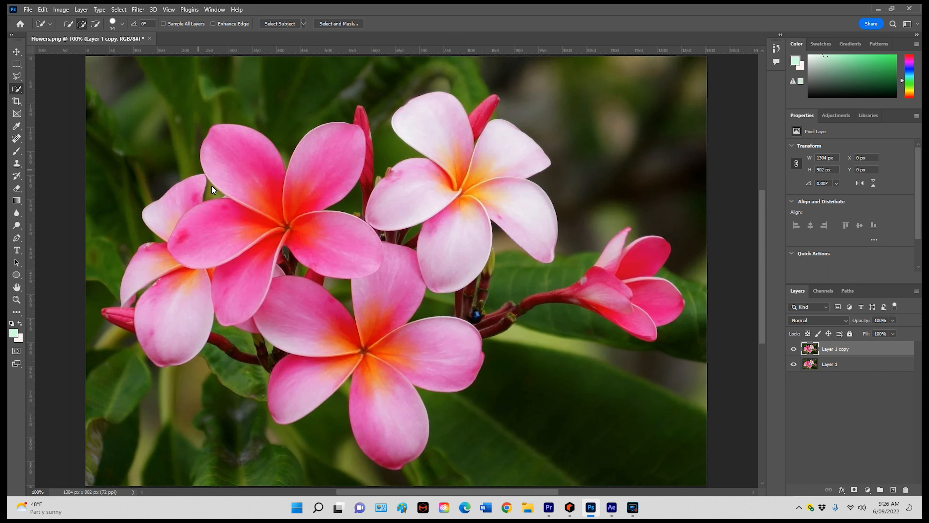
pyautogui.click(233, 160)
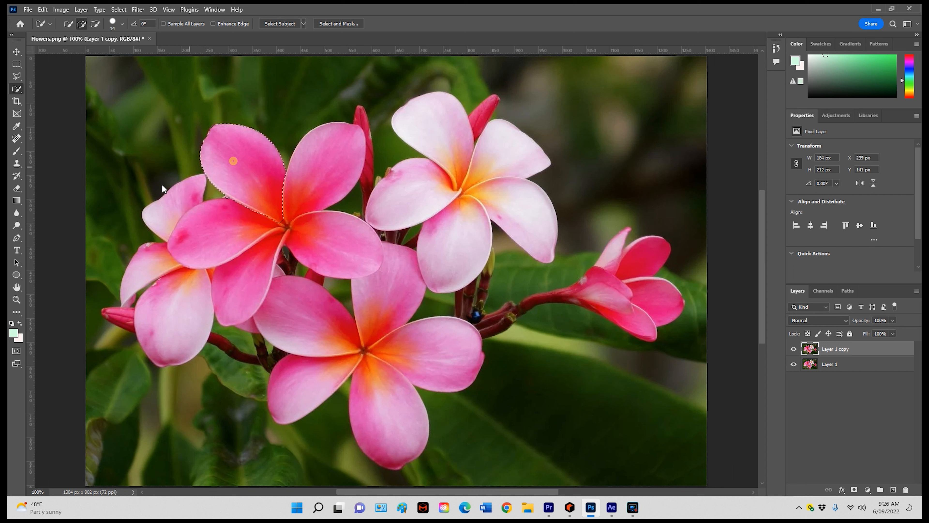
pyautogui.click(206, 223)
pyautogui.press('alt')
pyautogui.press('alt')
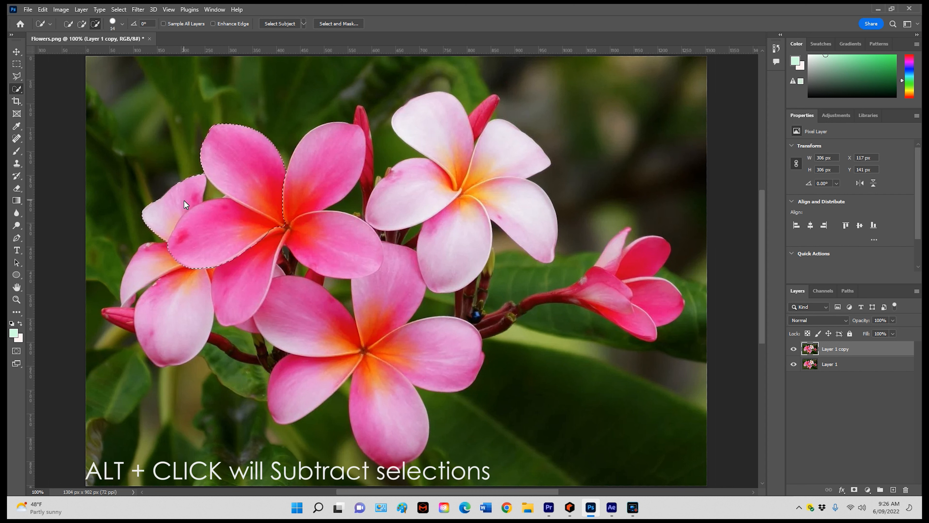
pyautogui.keyDown('alt'); pyautogui.click(183, 200); pyautogui.keyUp('alt')
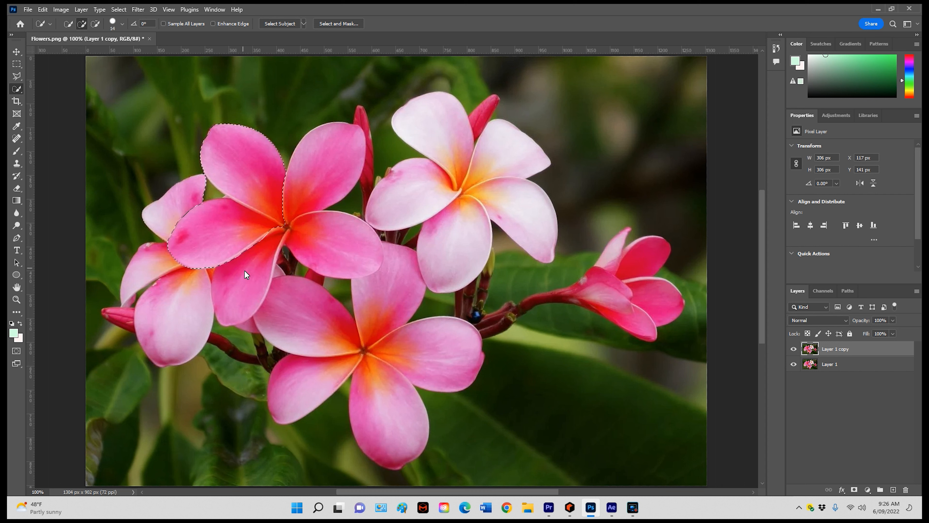
pyautogui.click(239, 275)
pyautogui.click(331, 246)
# - Subtract the lower flower's upper petal from the selection and add that flower's bottom petal
pyautogui.keyDown('alt'); pyautogui.click(387, 289); pyautogui.keyUp('alt')
pyautogui.keyDown('shift'); pyautogui.click(390, 411); pyautogui.keyUp('shift')
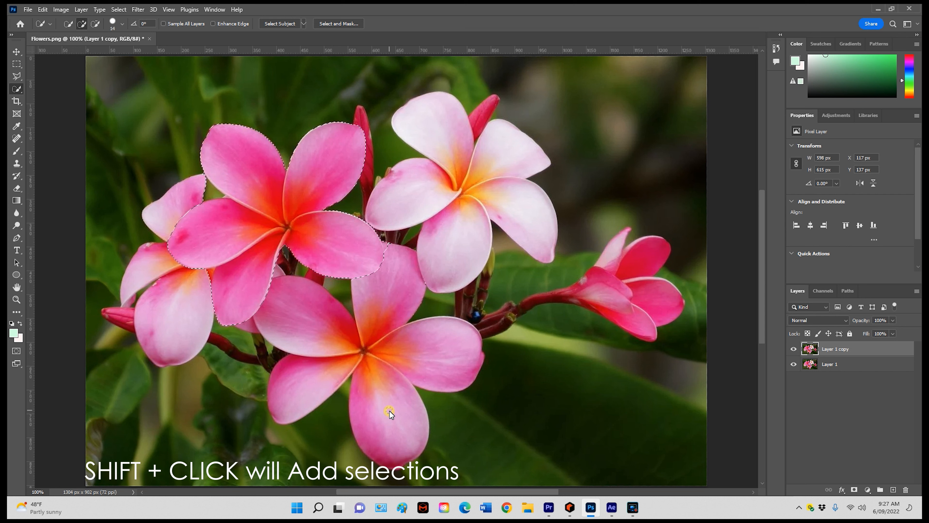
pyautogui.keyDown('shift'); pyautogui.click(384, 421); pyautogui.keyUp('shift')
pyautogui.keyDown('shift'); pyautogui.click(382, 395); pyautogui.keyUp('shift')
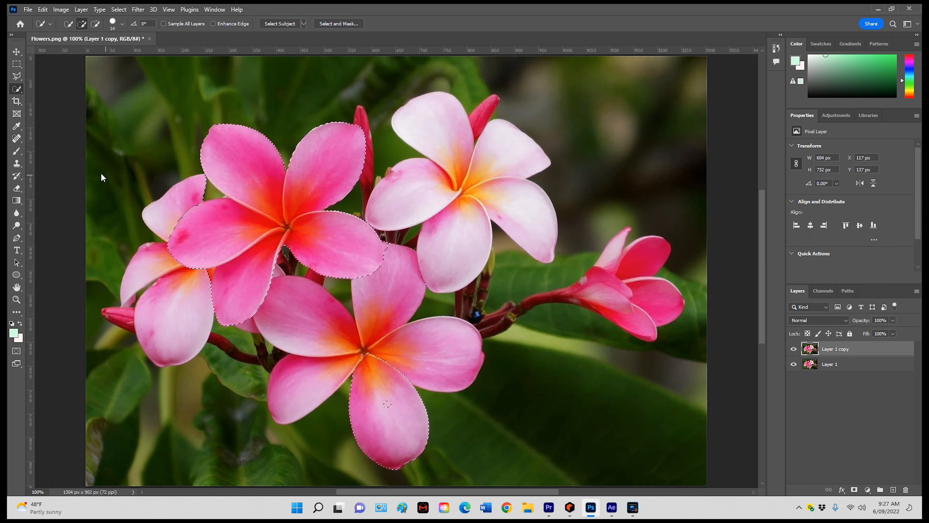
# - Cut the selected petals and paste them onto a new layer, and hide Layer 1 copy and Layer 1
pyautogui.click(42, 9)
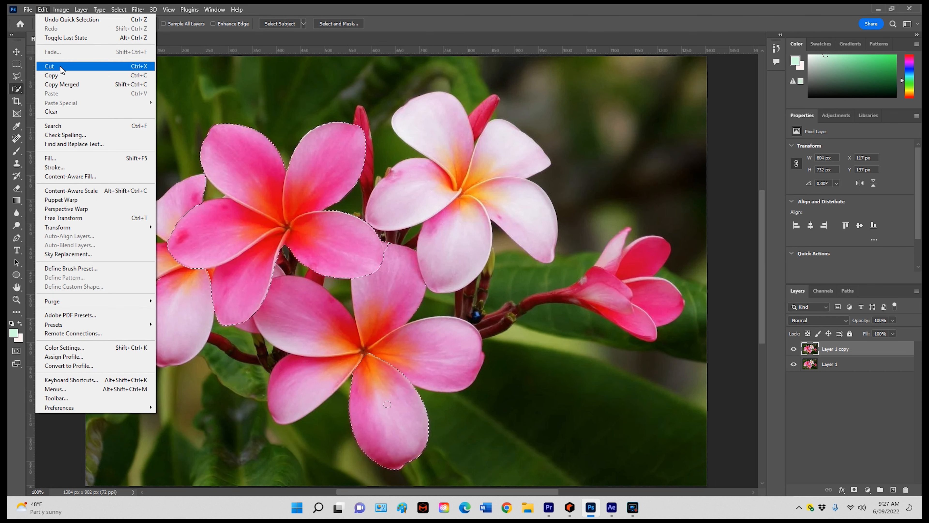
pyautogui.click(52, 66)
pyautogui.click(43, 10)
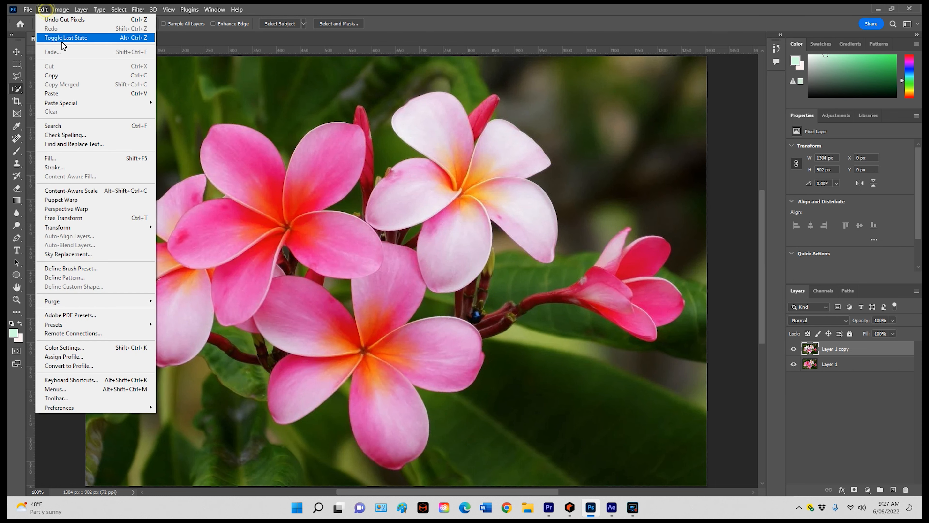
pyautogui.click(74, 94)
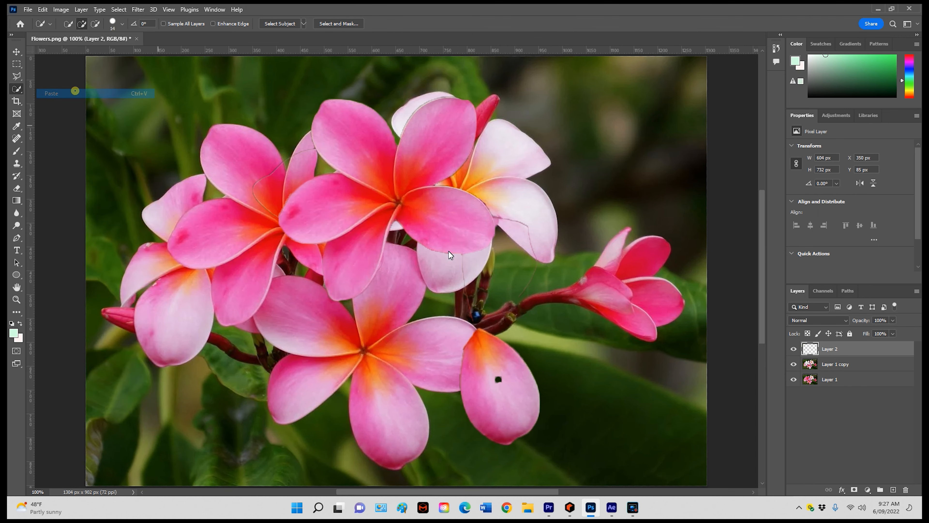
pyautogui.click(794, 364)
pyautogui.click(794, 379)
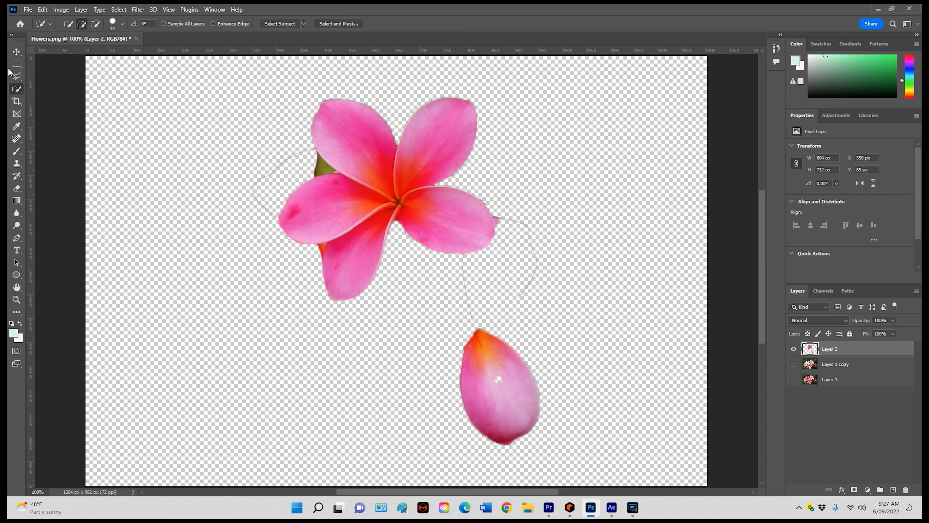
# - Outline the green scrap and stray curve beside the flower's two left petals with the Polygonal Lasso, delete them, and deselect
pyautogui.rightClick(17, 89)
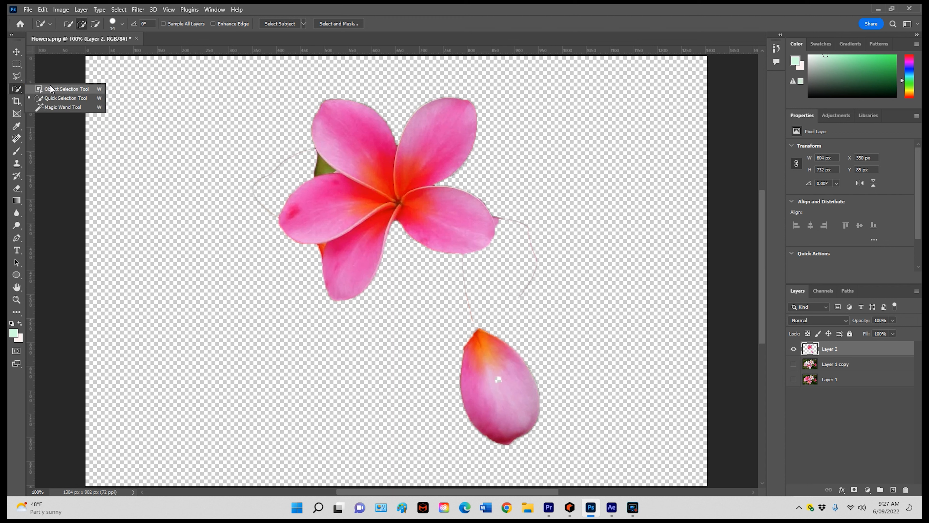
pyautogui.click(13, 78)
pyautogui.rightClick(13, 78)
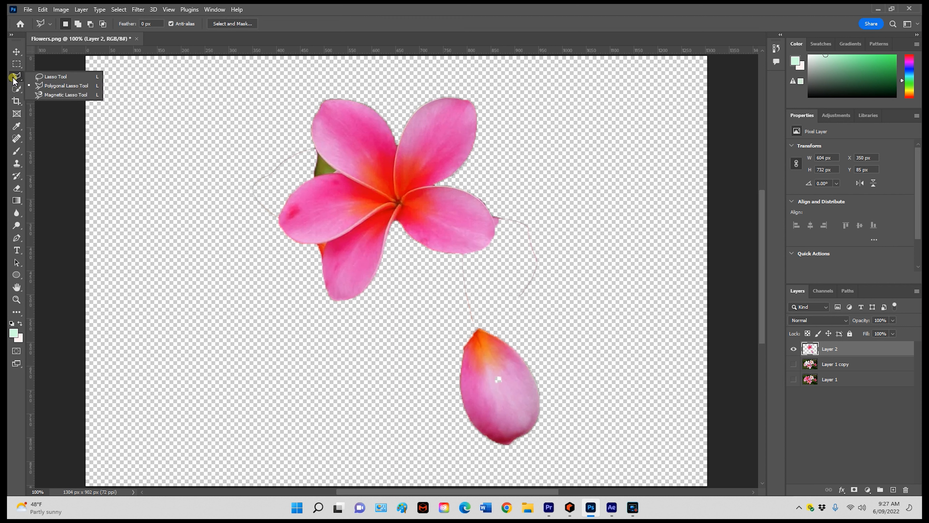
pyautogui.click(56, 88)
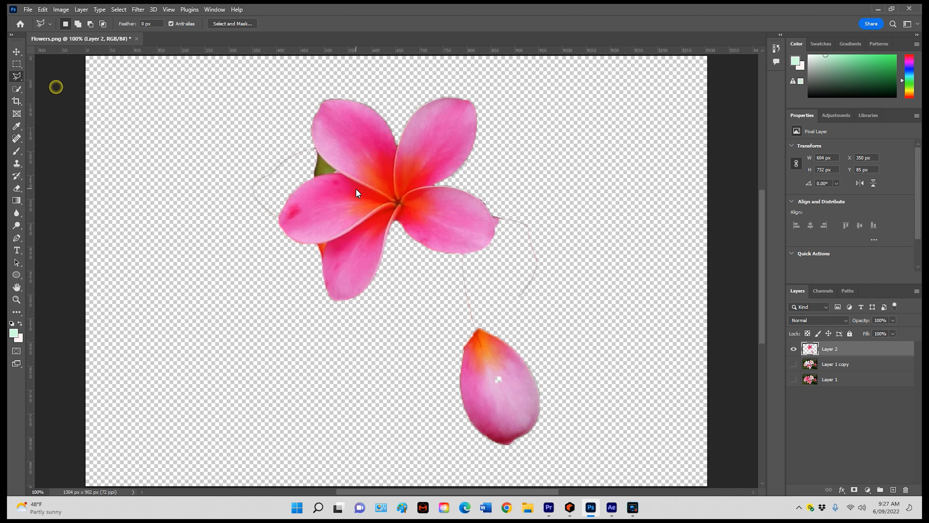
pyautogui.scroll(5, 317, 199)
pyautogui.scroll(5, 317, 200)
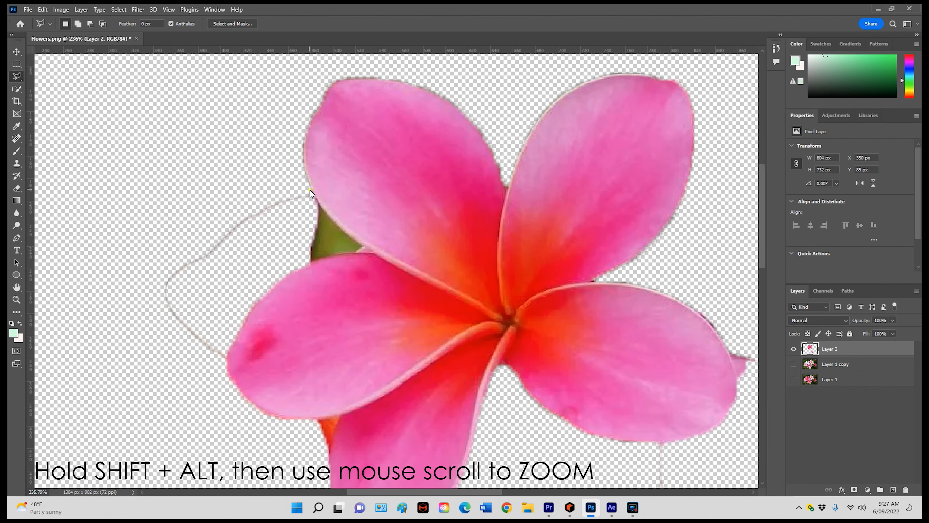
pyautogui.click(347, 234)
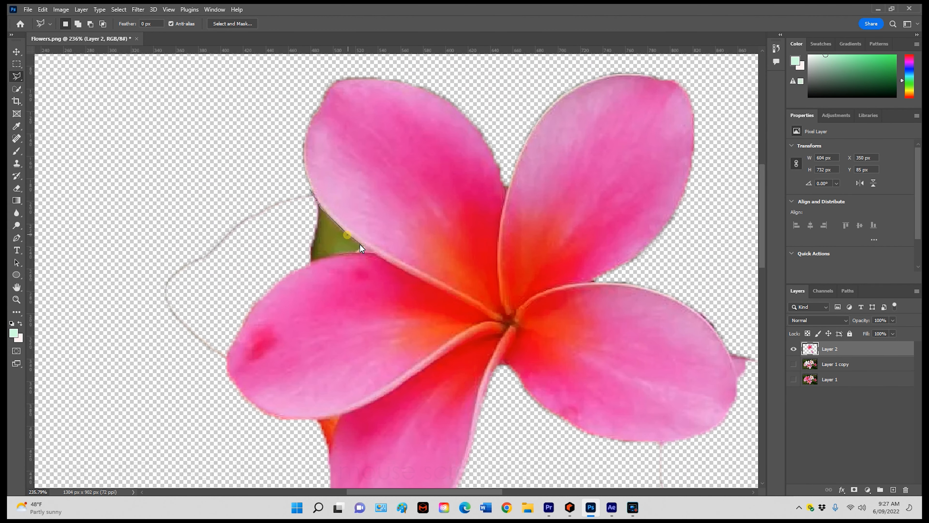
pyautogui.click(375, 254)
pyautogui.click(312, 262)
pyautogui.click(259, 300)
pyautogui.click(225, 362)
pyautogui.click(121, 321)
pyautogui.click(129, 175)
pyautogui.click(224, 162)
pyautogui.click(310, 191)
pyautogui.press('Delete')
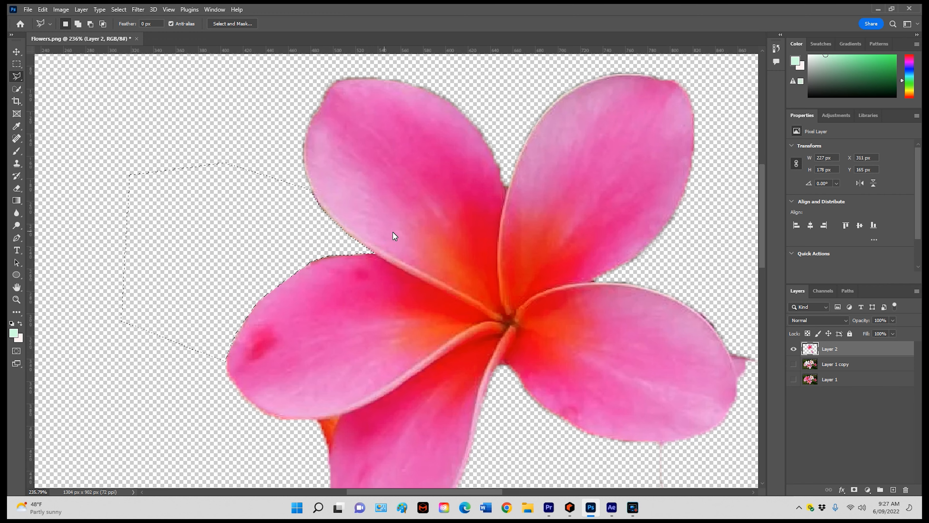
pyautogui.scroll(-2, 394, 233)
pyautogui.hotkey('ctrl', 'd')
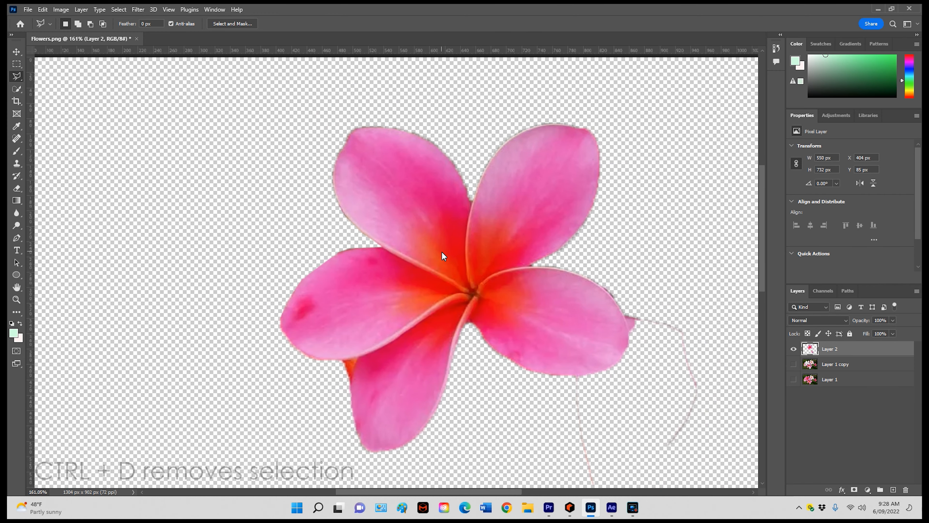
# - Outline the orange scrap between the flower's left and lower petals with the Polygonal Lasso, delete it, and deselect
pyautogui.scroll(-2, 323, 339)
pyautogui.scroll(3, 323, 340)
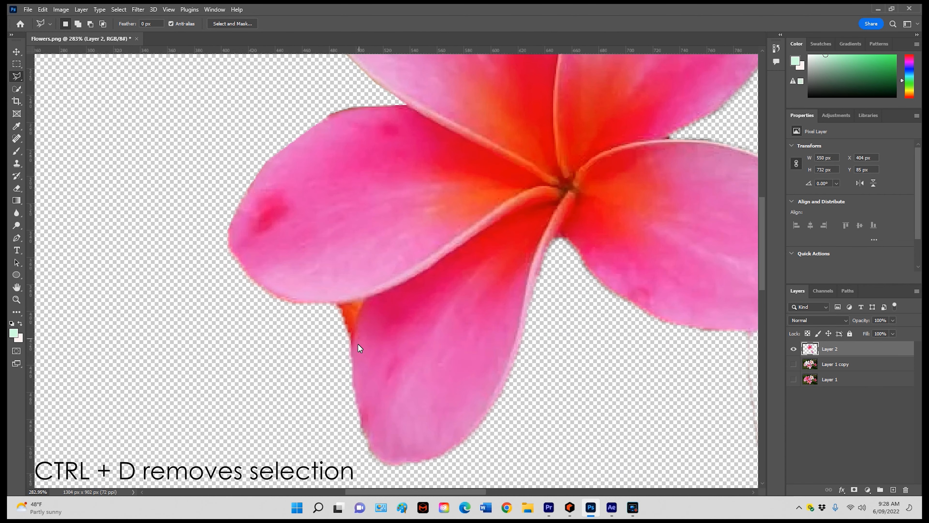
pyautogui.click(362, 300)
pyautogui.click(331, 304)
pyautogui.click(326, 339)
pyautogui.click(348, 352)
pyautogui.press('Delete')
pyautogui.scroll(1, 347, 343)
pyautogui.hotkey('ctrl', 'd')
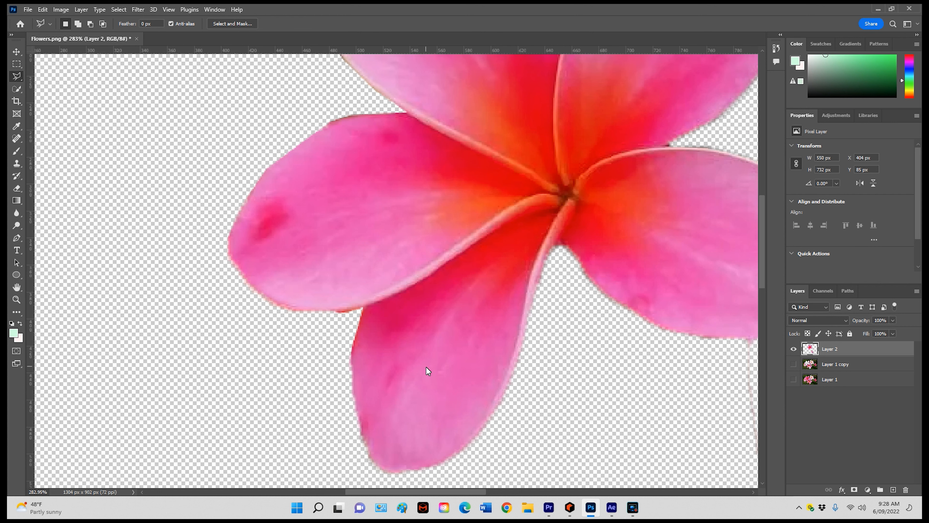
pyautogui.scroll(-5, 538, 379)
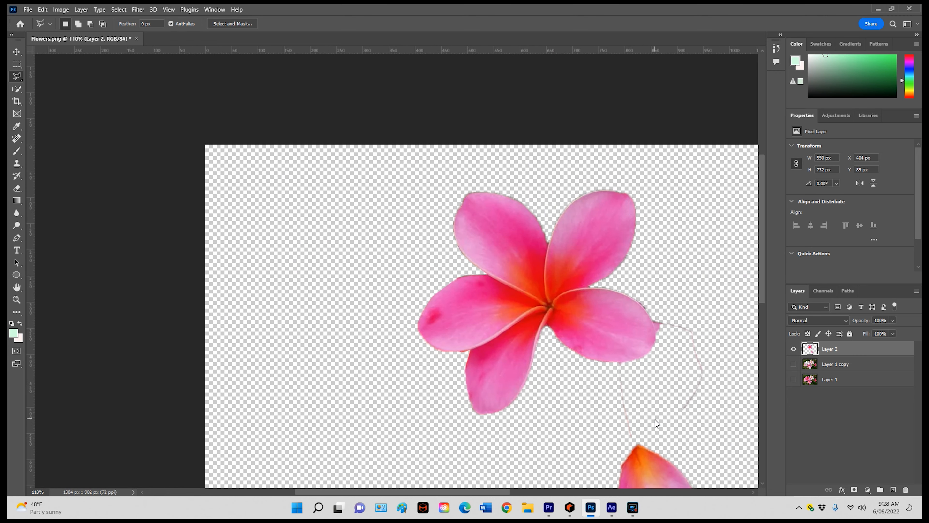
pyautogui.scroll(3, 655, 419)
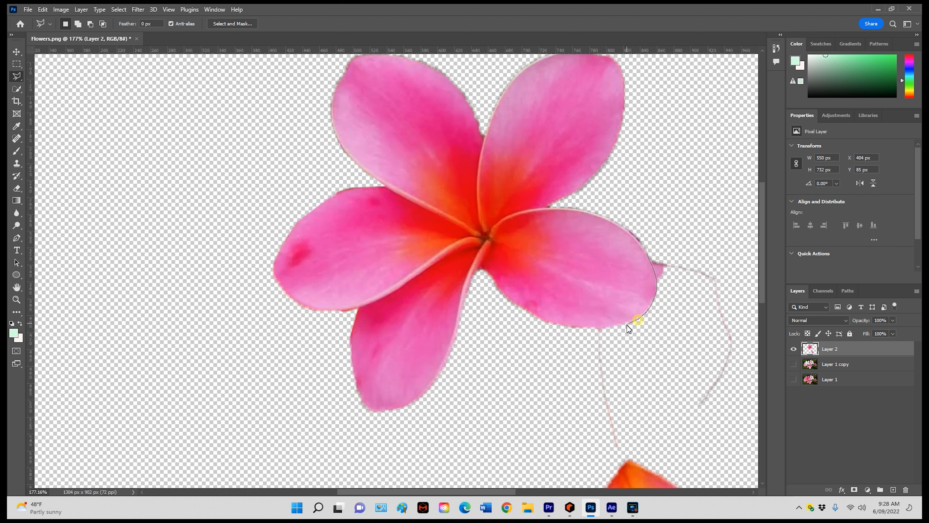
pyautogui.click(594, 329)
pyautogui.click(594, 464)
pyautogui.click(680, 454)
pyautogui.click(732, 416)
pyautogui.click(741, 288)
pyautogui.click(691, 227)
pyautogui.click(648, 255)
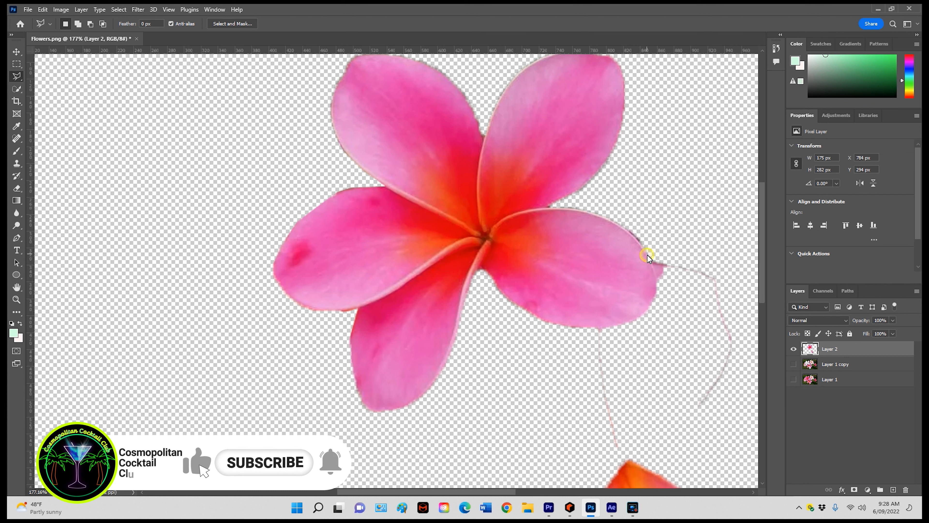
# - Outline the pink scrap and stray lines between the flower's right petal and the detached petal, delete them, and deselect
pyautogui.click(648, 255)
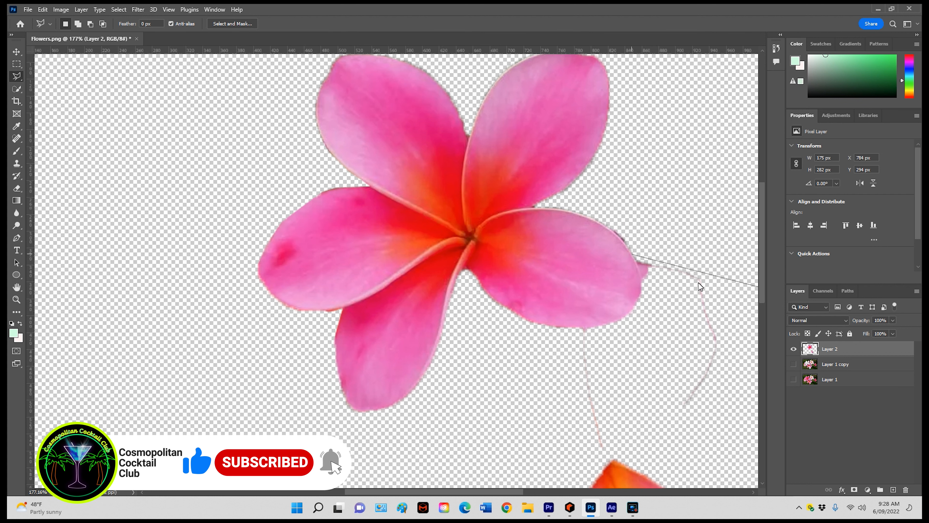
pyautogui.click(610, 273)
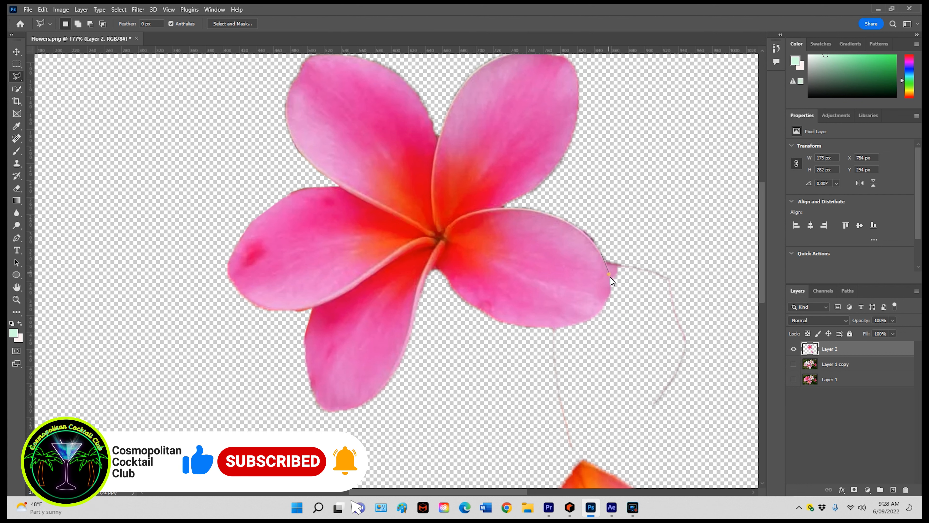
pyautogui.click(611, 294)
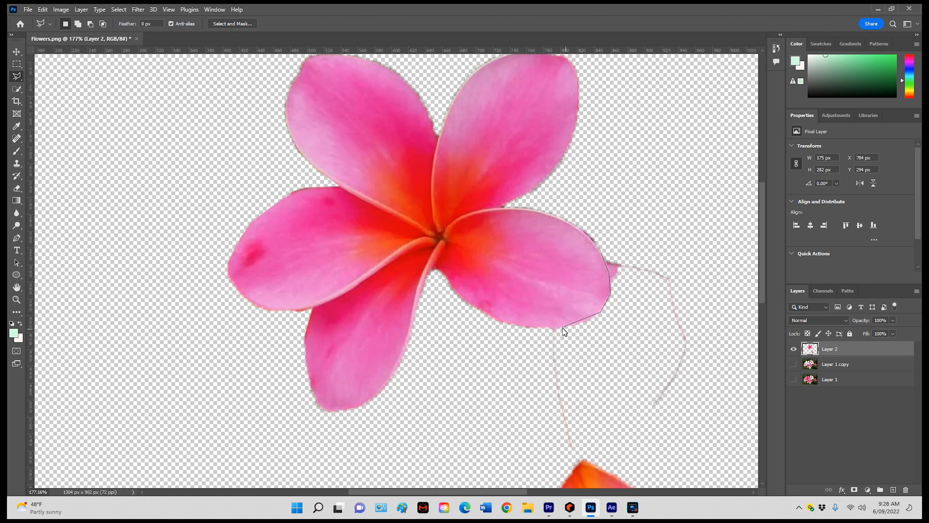
pyautogui.click(550, 330)
pyautogui.click(533, 467)
pyautogui.click(622, 465)
pyautogui.click(697, 377)
pyautogui.click(704, 246)
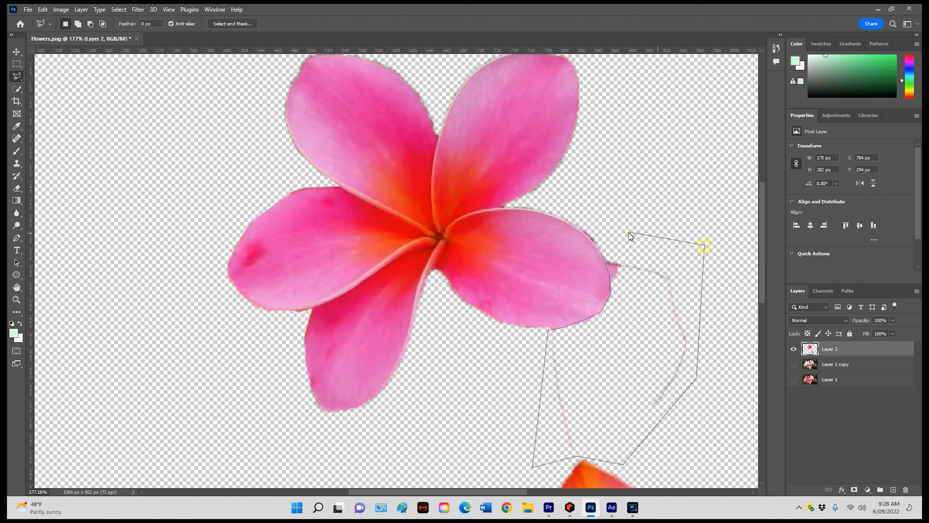
pyautogui.click(603, 255)
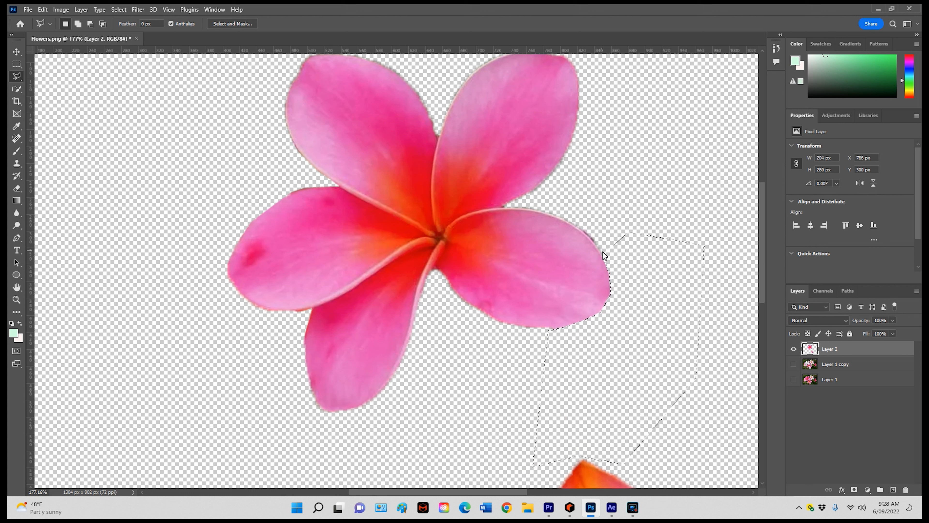
pyautogui.hotkey('ctrl', 'd')
# - Cut the detached petal to its own layer using a rectangular marquee selection, and place it just below the flower's right petal
pyautogui.scroll(-5, 603, 255)
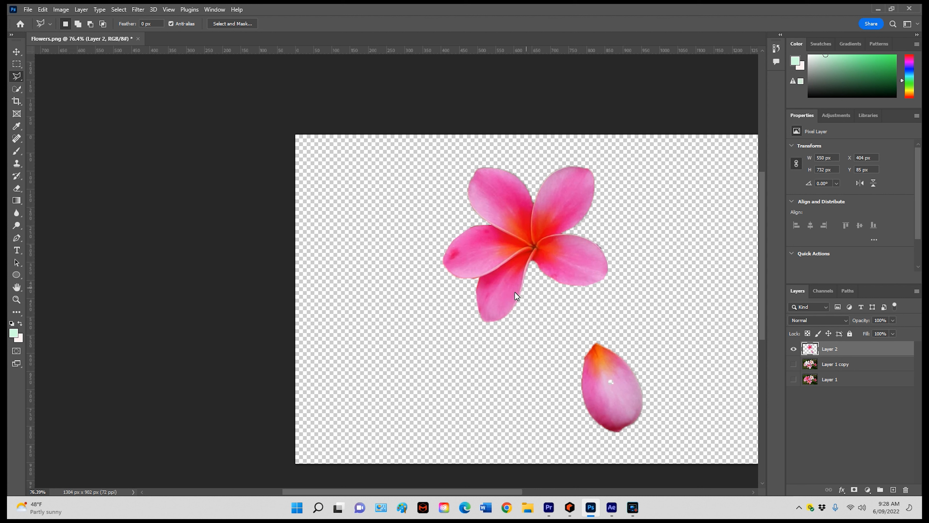
pyautogui.click(17, 64)
pyautogui.moveTo(573, 331); pyautogui.dragTo(656, 455)
pyautogui.click(43, 9)
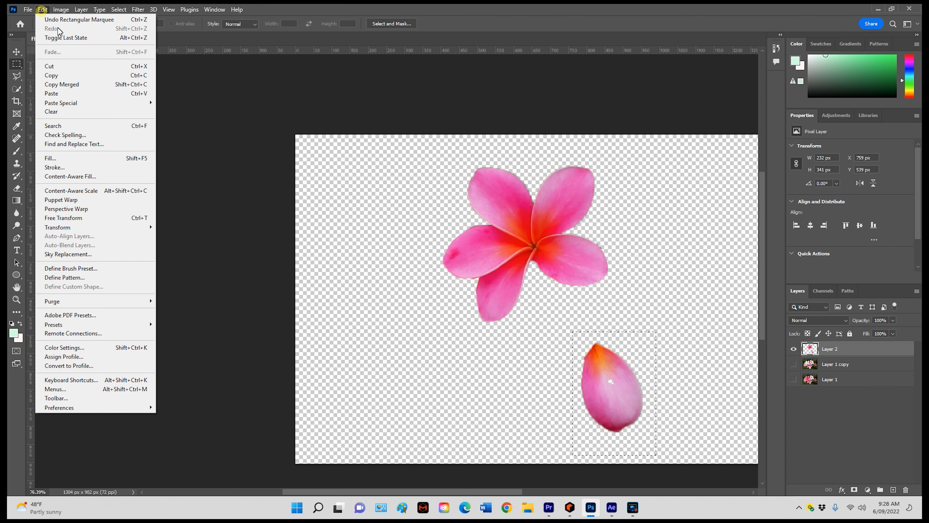
pyautogui.click(72, 66)
pyautogui.click(43, 10)
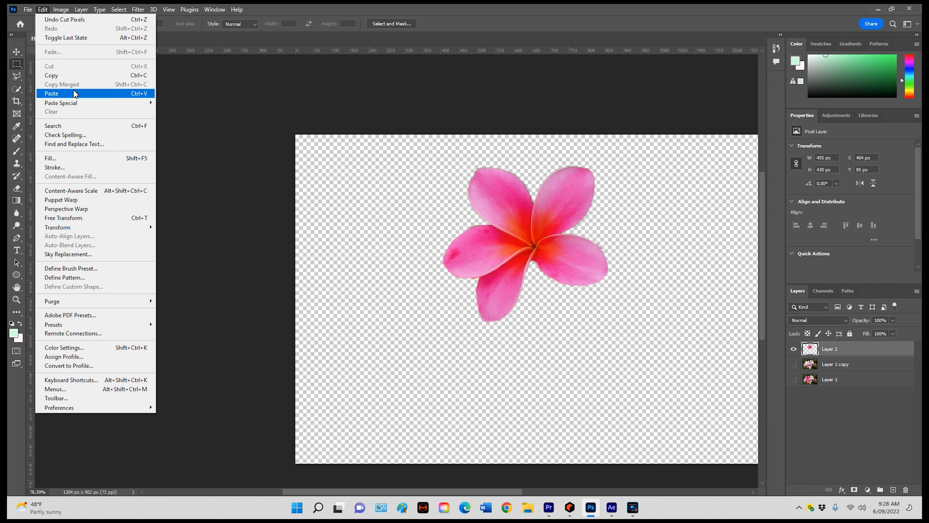
pyautogui.click(72, 89)
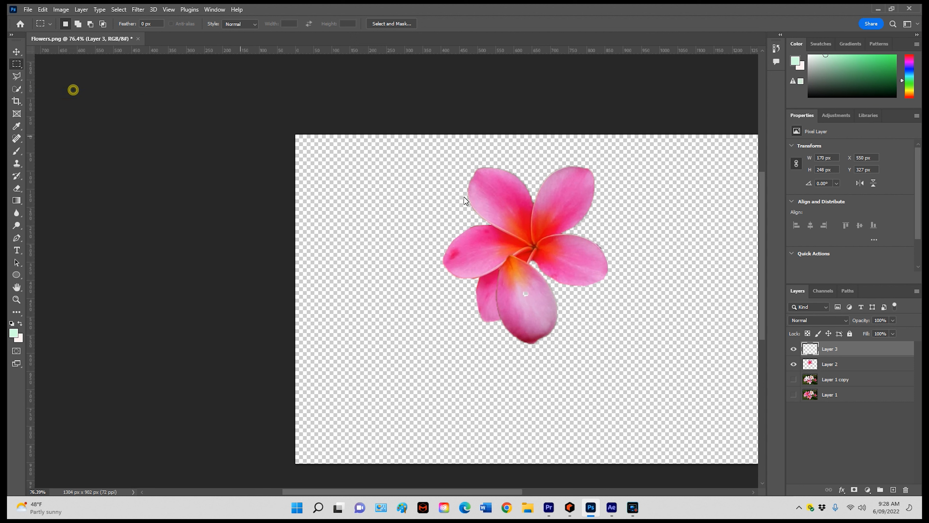
pyautogui.click(17, 51)
pyautogui.moveTo(537, 319); pyautogui.dragTo(573, 318)
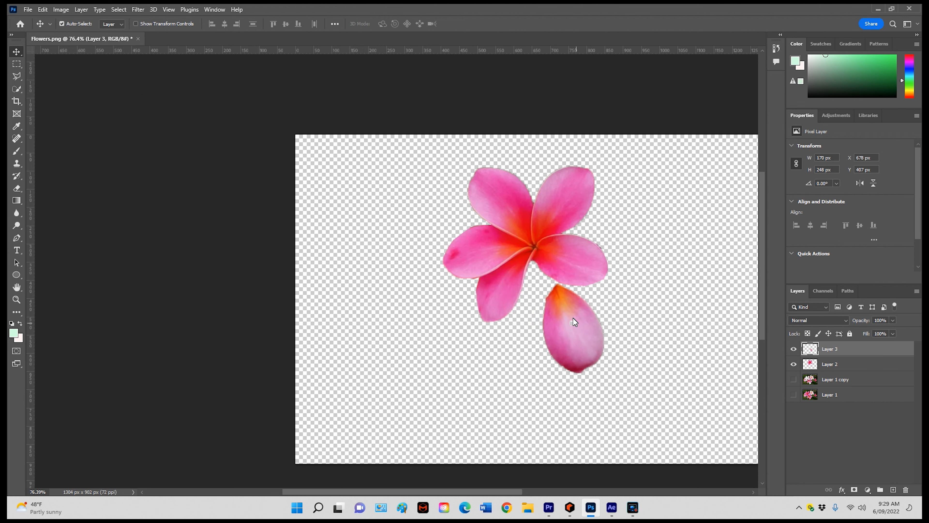
# - Fill the small hole in the detached petal with the Clone Stamp tool, sampling the petal area just below it
pyautogui.scroll(15, 566, 348)
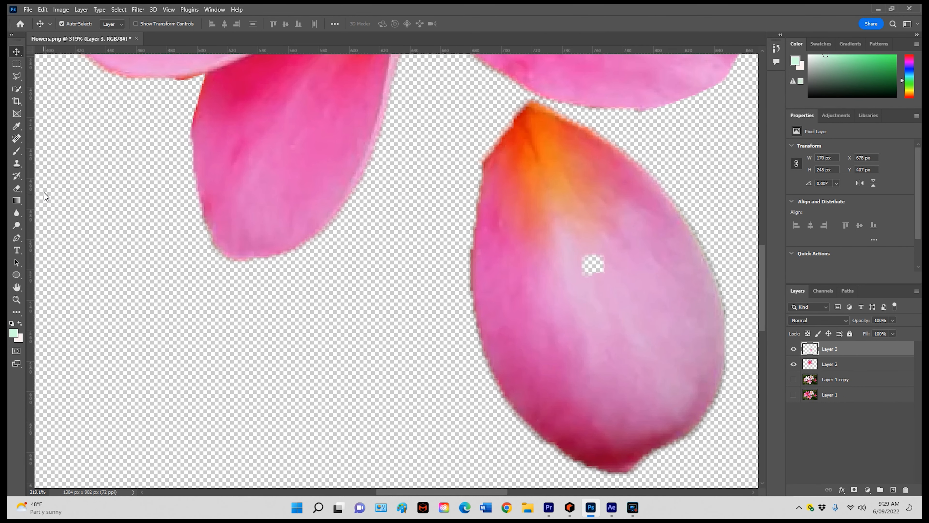
pyautogui.click(16, 164)
pyautogui.keyDown('alt'); pyautogui.click(614, 312); pyautogui.keyUp('alt')
pyautogui.moveTo(597, 268); pyautogui.dragTo(587, 262)
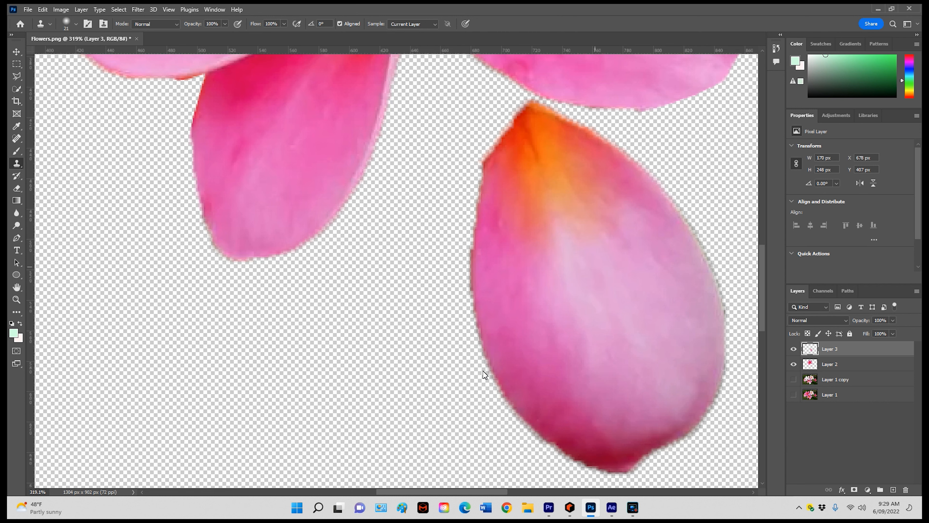
# - Move the detached petal up into the flower so its tip meets the center between the lower and right petals
pyautogui.scroll(-5, 483, 371)
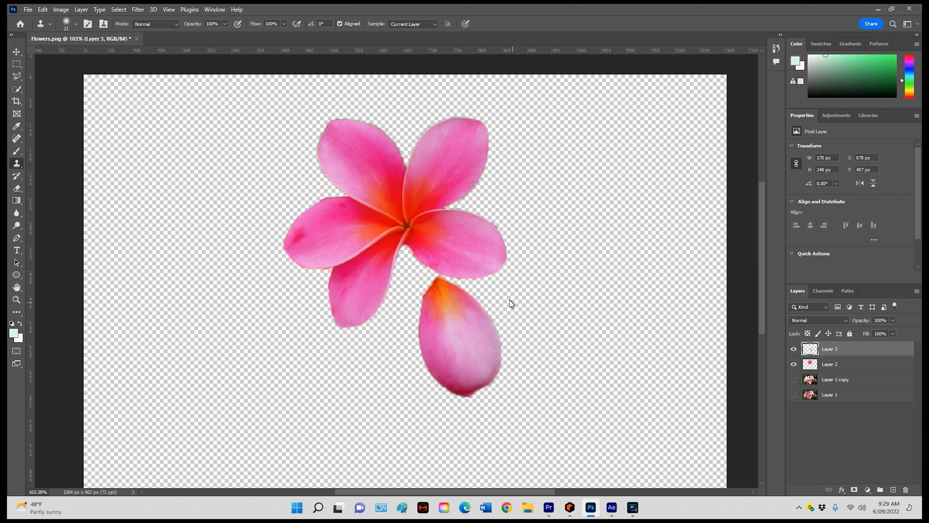
pyautogui.click(17, 51)
pyautogui.moveTo(464, 331); pyautogui.dragTo(439, 293)
# - Scale the detached petal down to about 88% with Free Transform and fit its tip against the flower's center
pyautogui.press('ctrl')
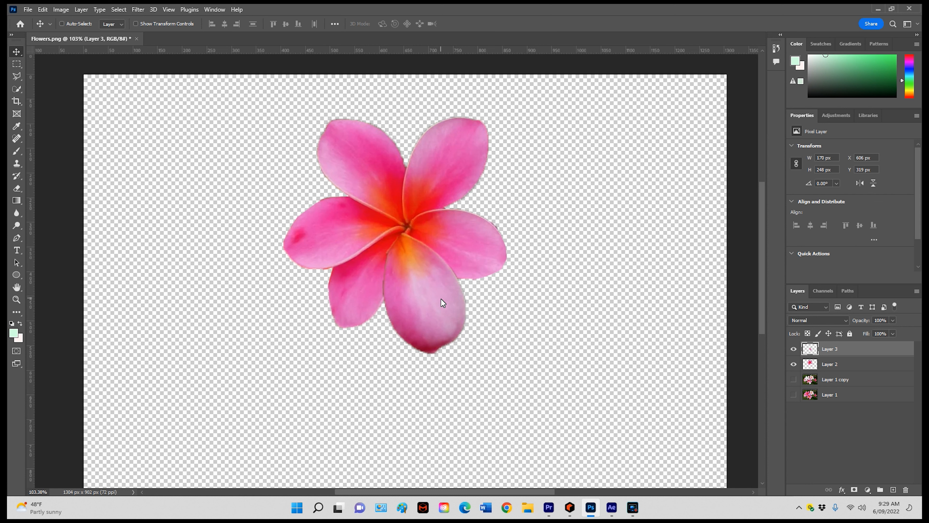
pyautogui.hotkey('ctrl', 't')
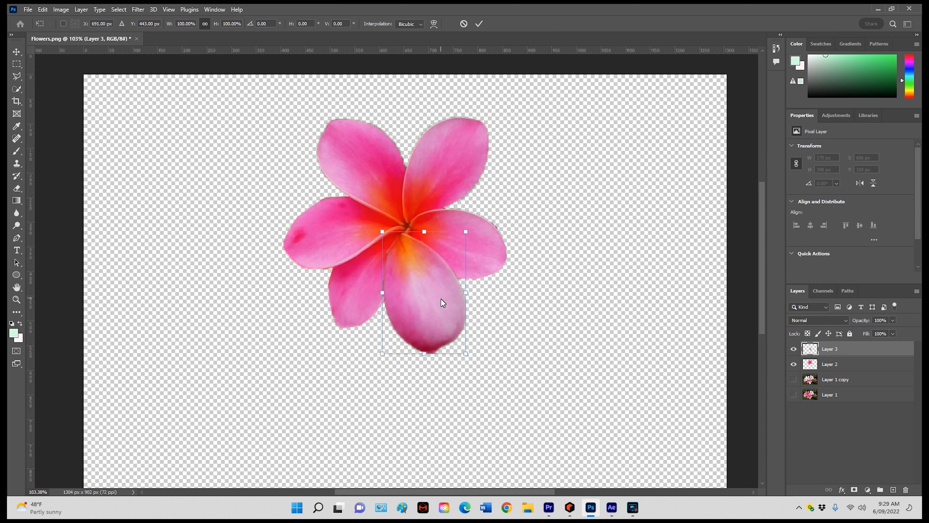
pyautogui.moveTo(469, 357); pyautogui.dragTo(427, 283)
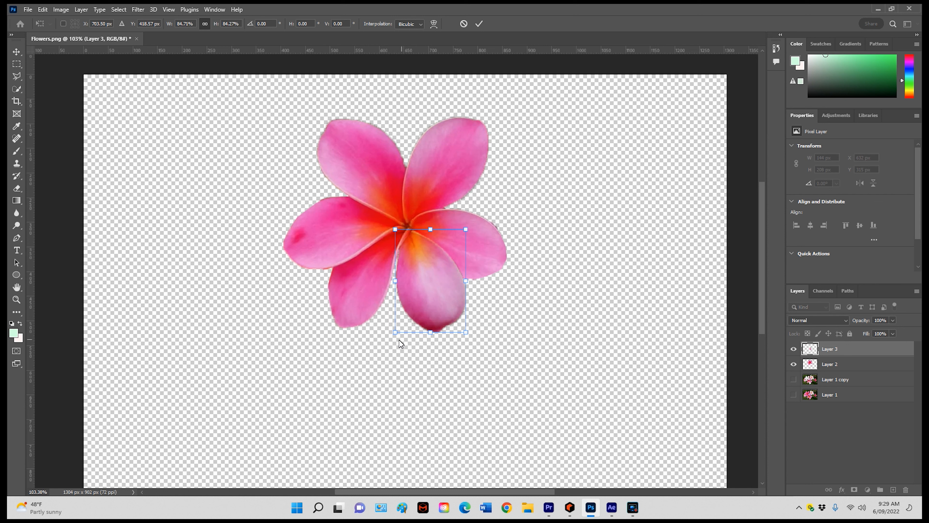
pyautogui.moveTo(395, 333); pyautogui.dragTo(393, 337)
pyautogui.moveTo(410, 306); pyautogui.dragTo(404, 305)
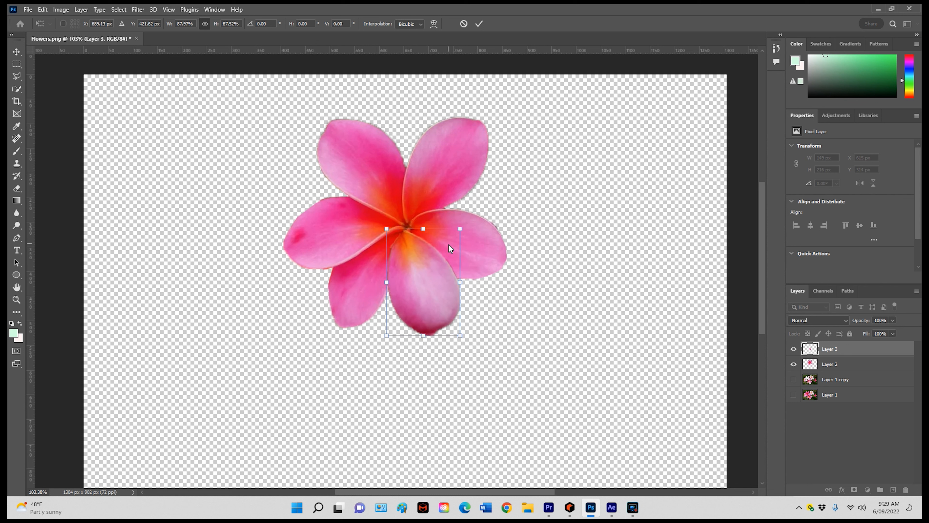
pyautogui.moveTo(426, 269); pyautogui.dragTo(426, 269)
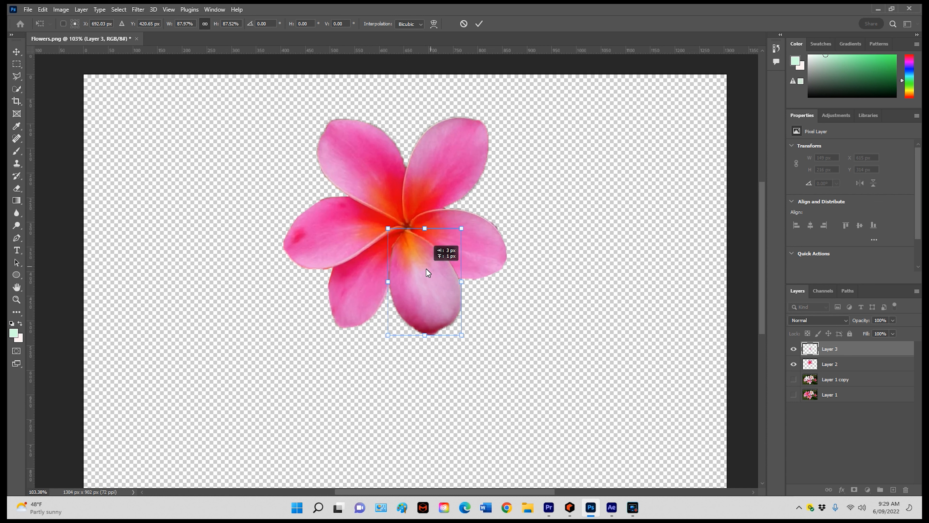
# - Place Layer 3 below Layer 2 and nudge its petal slightly into position behind the flower
pyautogui.moveTo(840, 362); pyautogui.dragTo(838, 346)
pyautogui.moveTo(431, 303); pyautogui.dragTo(428, 306)
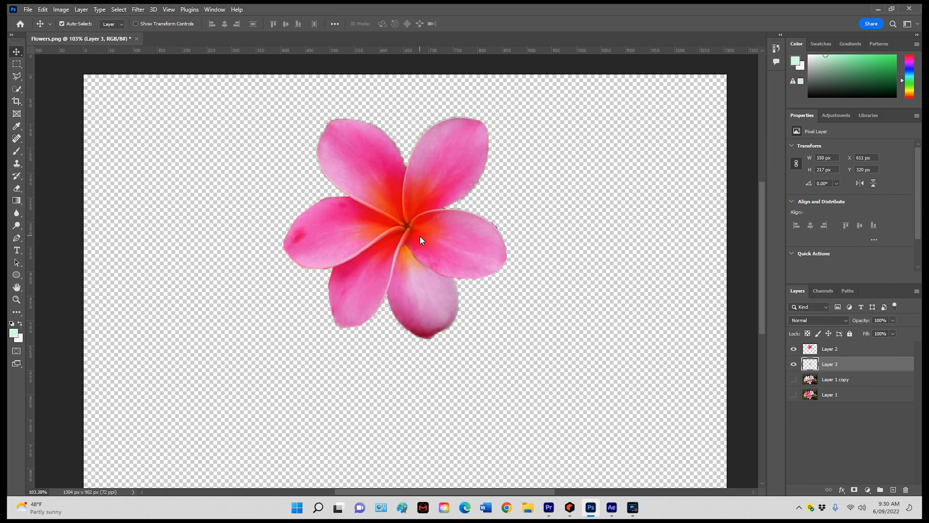
# - Outline the lower half of the flower's right petal with the Polygonal Lasso and cut it from Layer 2
pyautogui.click(16, 77)
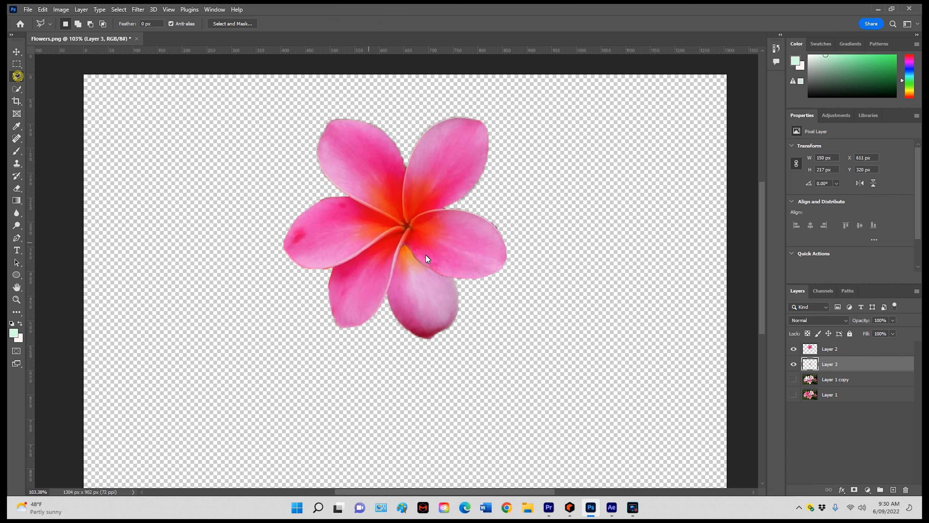
pyautogui.click(411, 229)
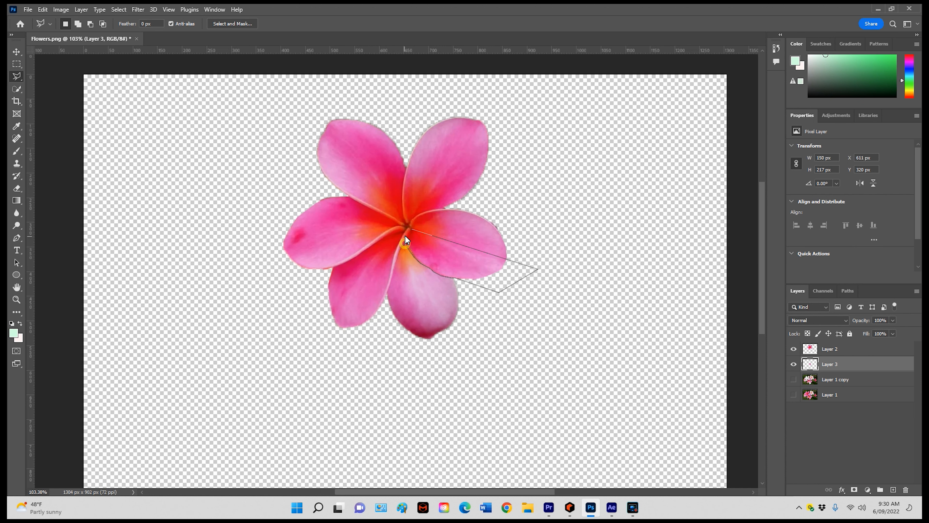
pyautogui.click(411, 229)
pyautogui.click(840, 349)
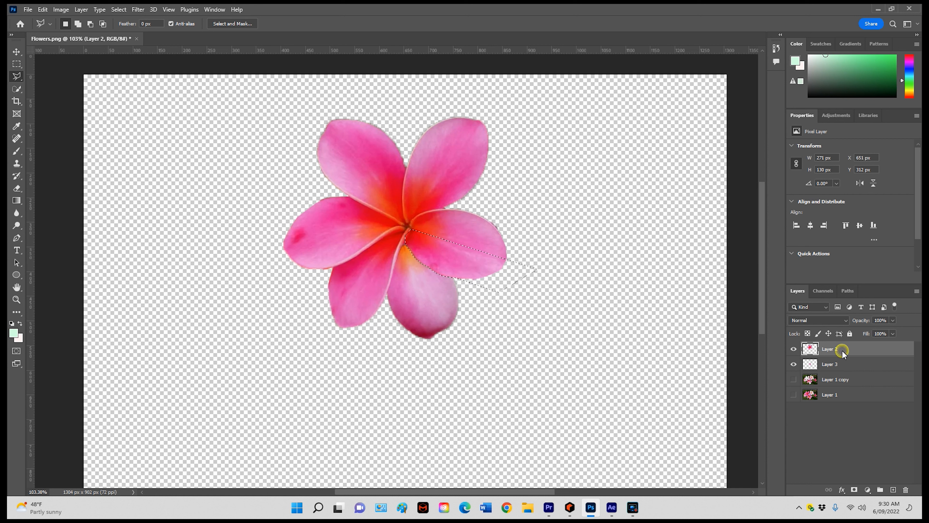
pyautogui.click(42, 10)
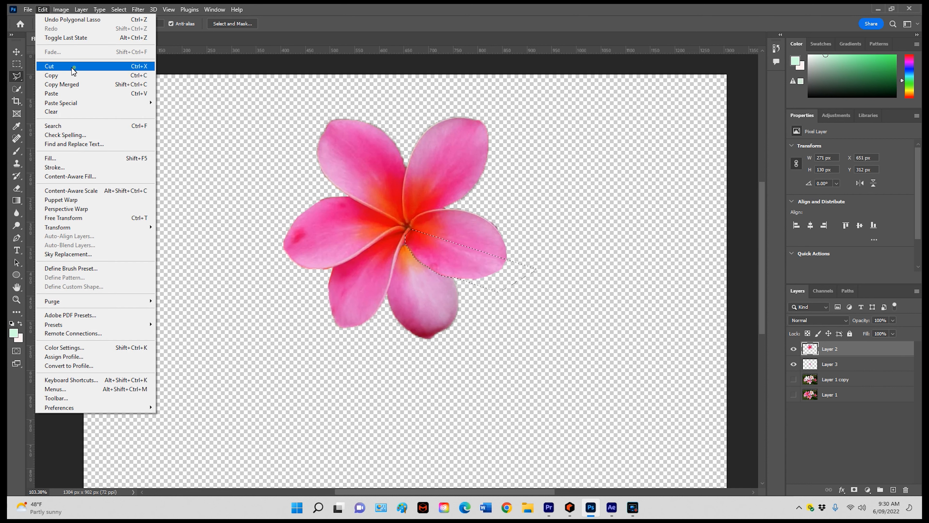
pyautogui.click(71, 67)
# - Paste the cut petal half onto its own layer and move it back into place to complete the right petal
pyautogui.click(43, 9)
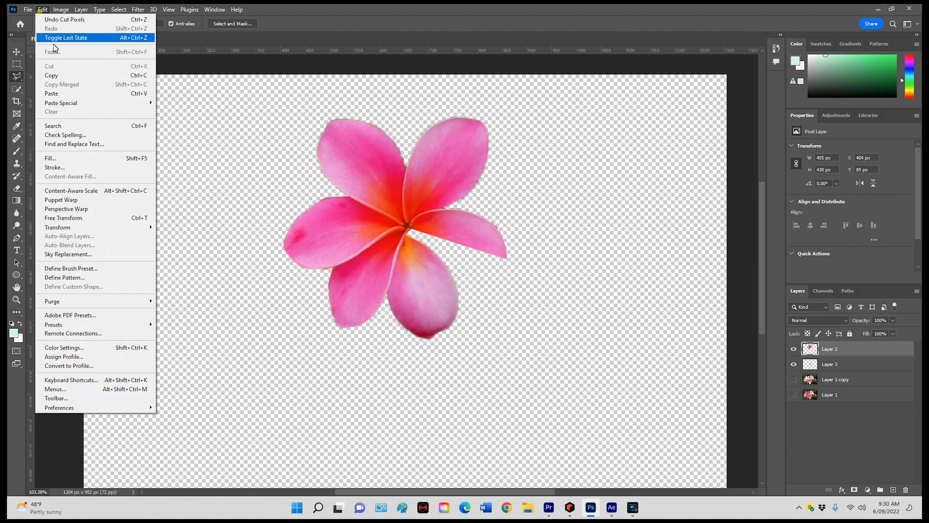
pyautogui.click(78, 94)
pyautogui.click(17, 52)
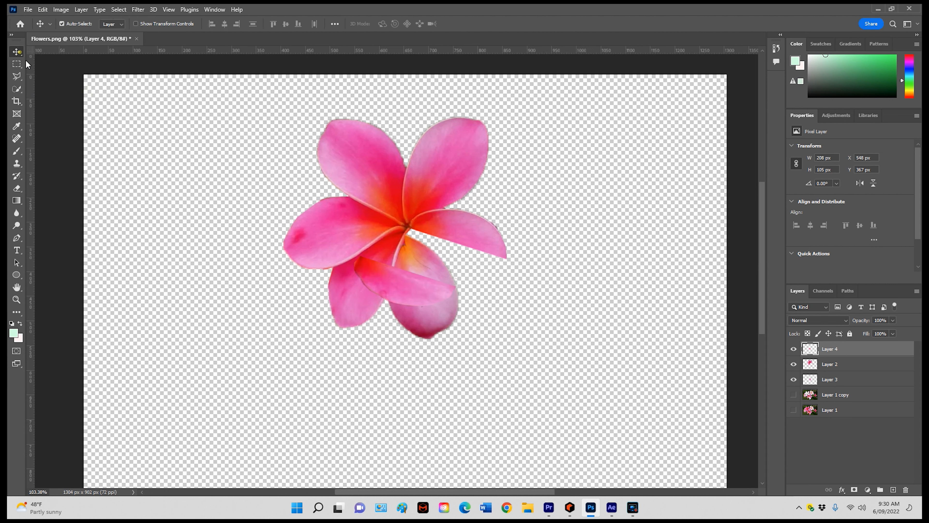
pyautogui.moveTo(398, 277); pyautogui.dragTo(449, 250)
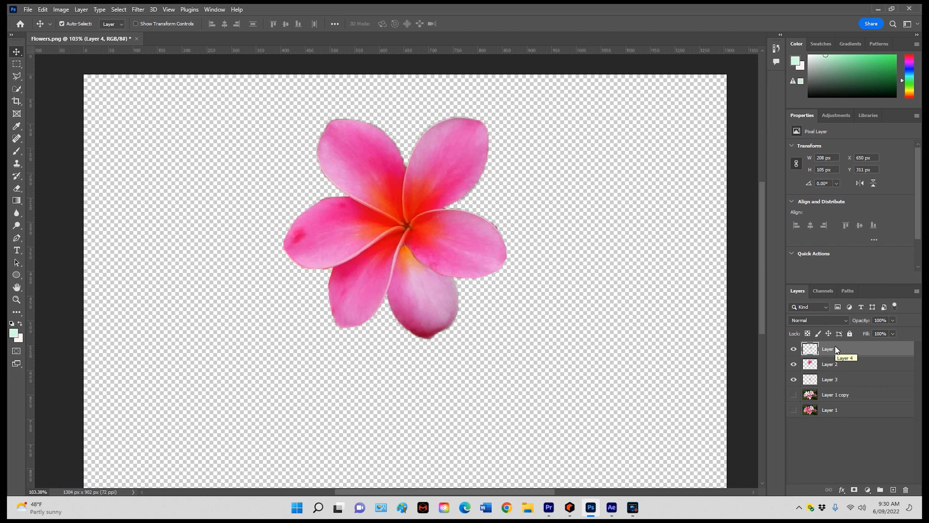
# - Place Layer 4 below Layer 3, and nudge the Layer 3 petal about 8 px right and 2 px down
pyautogui.moveTo(835, 346); pyautogui.dragTo(836, 385)
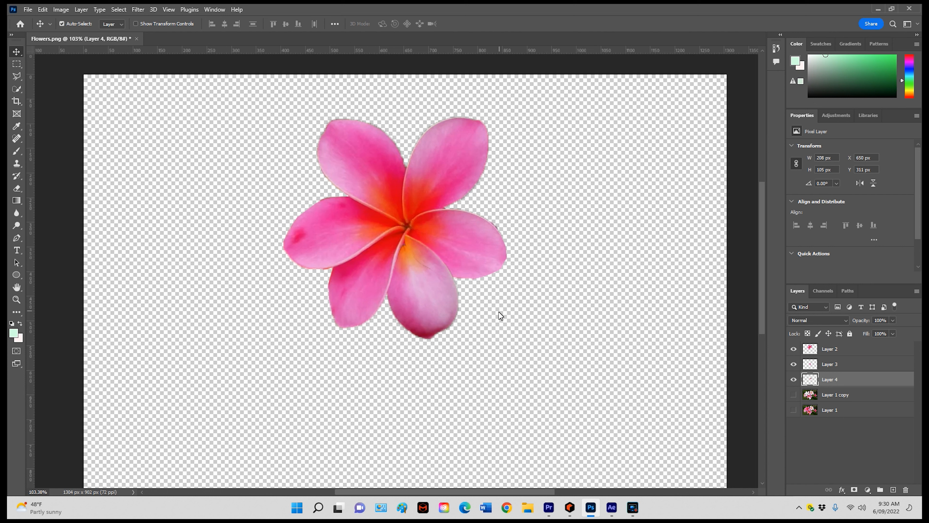
pyautogui.click(816, 366)
pyautogui.moveTo(425, 308); pyautogui.dragTo(432, 308)
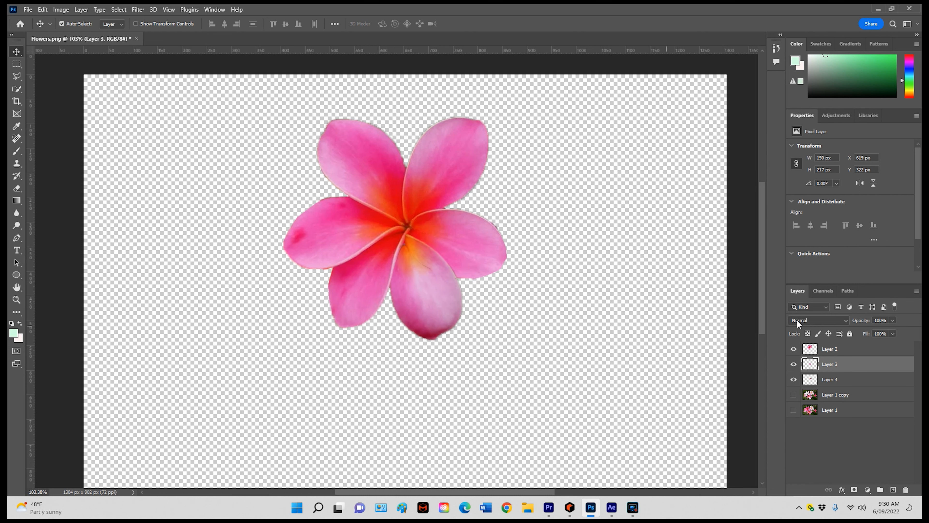
# - Check the petal layers' contents by toggling their visibility to locate the stray lines, leaving only Layer 2 shown
pyautogui.click(823, 383)
pyautogui.scroll(3, 418, 276)
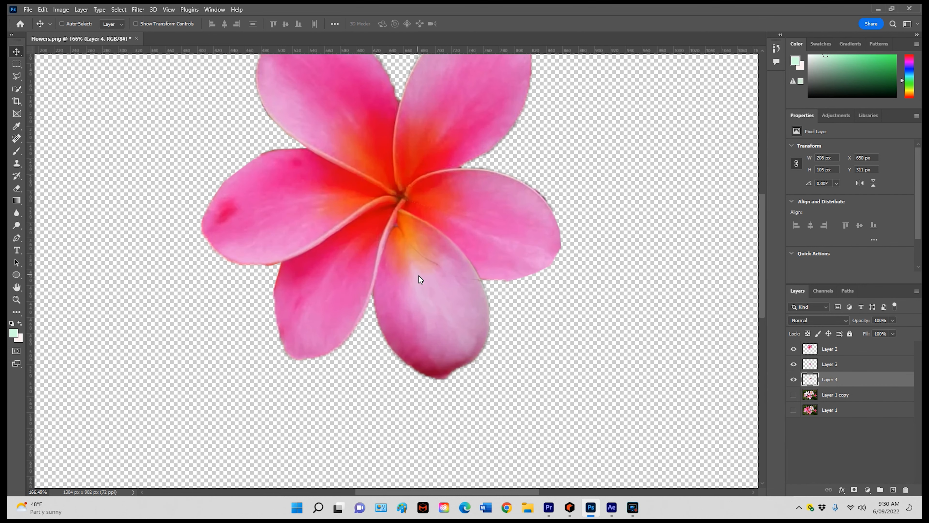
pyautogui.scroll(2, 419, 275)
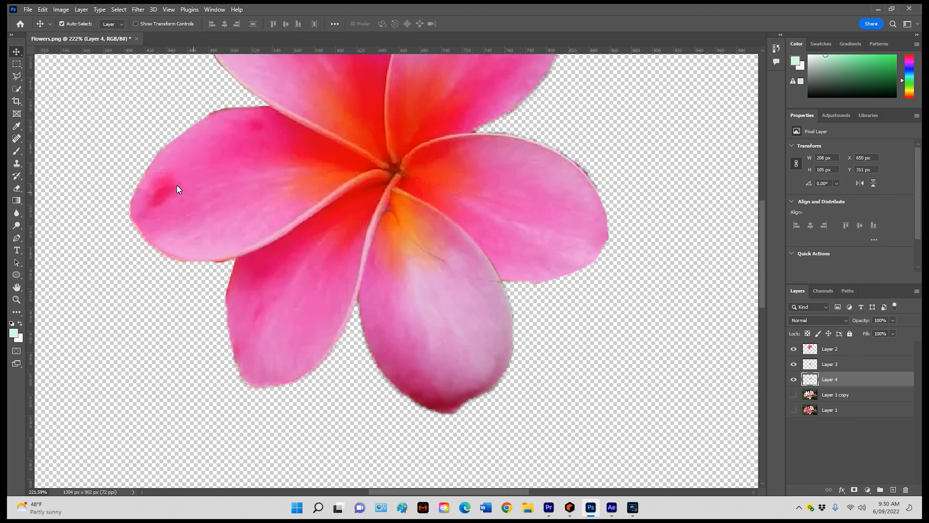
pyautogui.moveTo(796, 362); pyautogui.dragTo(797, 347)
pyautogui.click(793, 364)
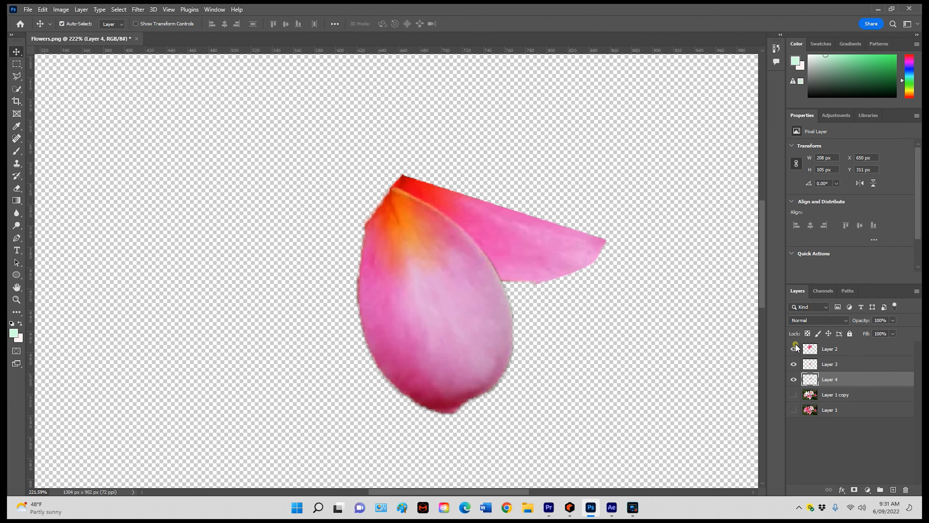
pyautogui.click(793, 348)
pyautogui.click(795, 378)
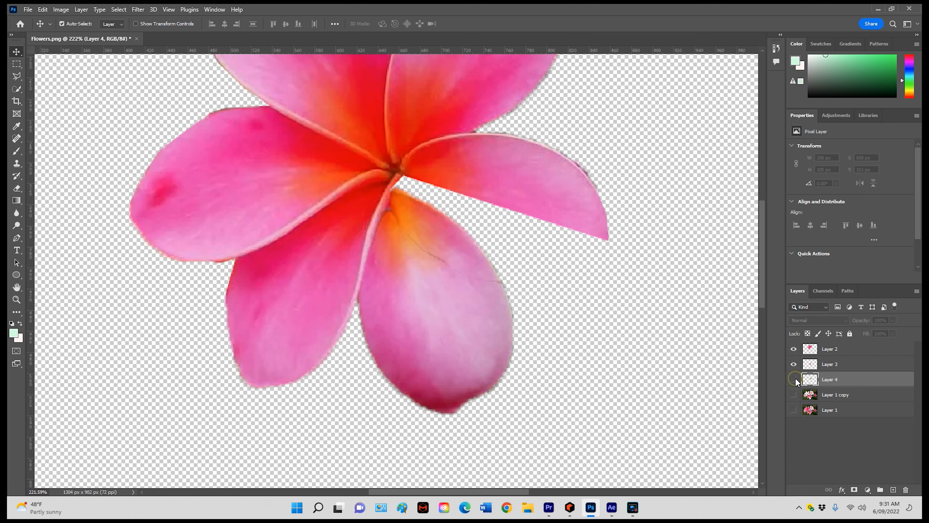
pyautogui.click(795, 364)
pyautogui.click(794, 364)
pyautogui.click(795, 364)
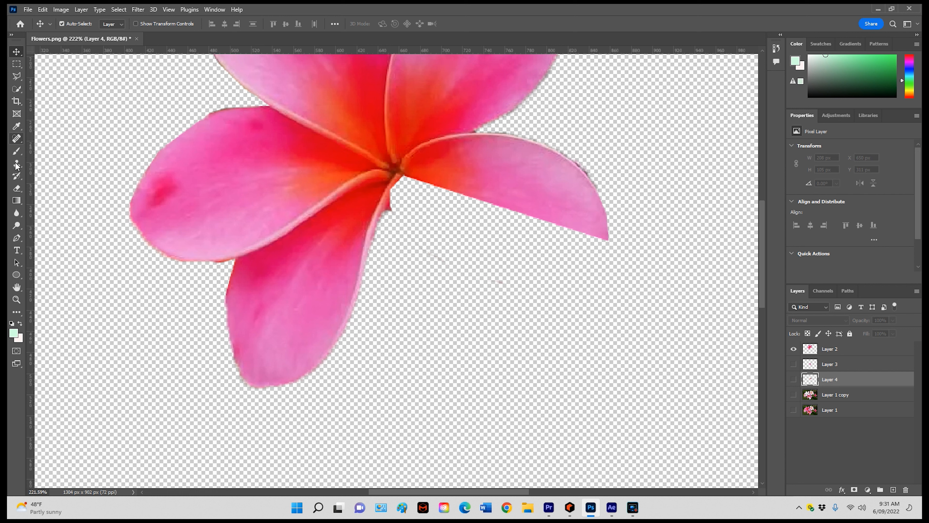
# - Erase the stray lines and the small red scrap beside the lower petal on Layer 2 with the Eraser tool
pyautogui.click(16, 188)
pyautogui.click(423, 248)
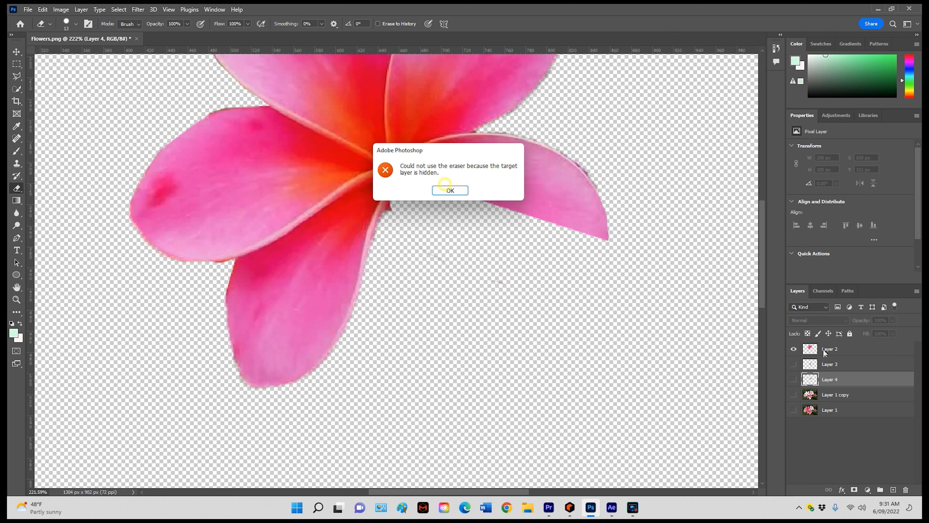
pyautogui.click(449, 191)
pyautogui.click(829, 365)
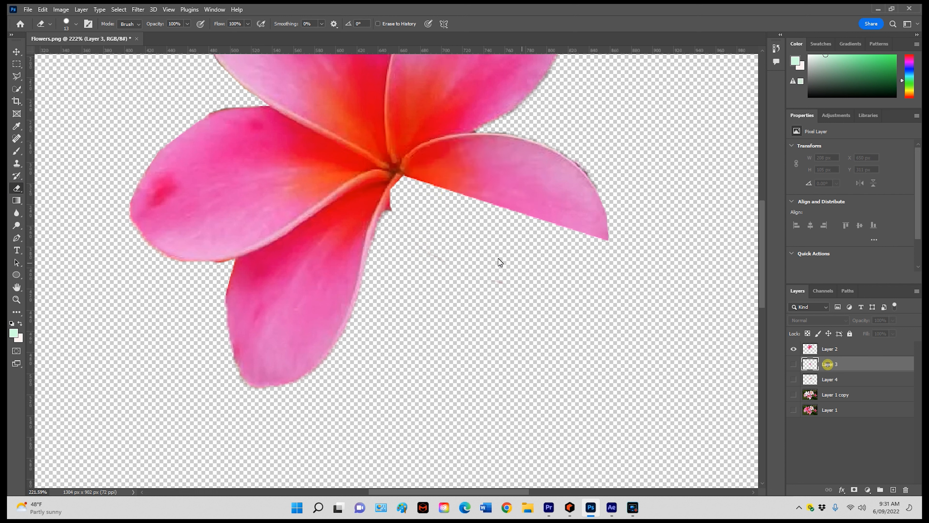
pyautogui.click(841, 349)
pyautogui.click(427, 252)
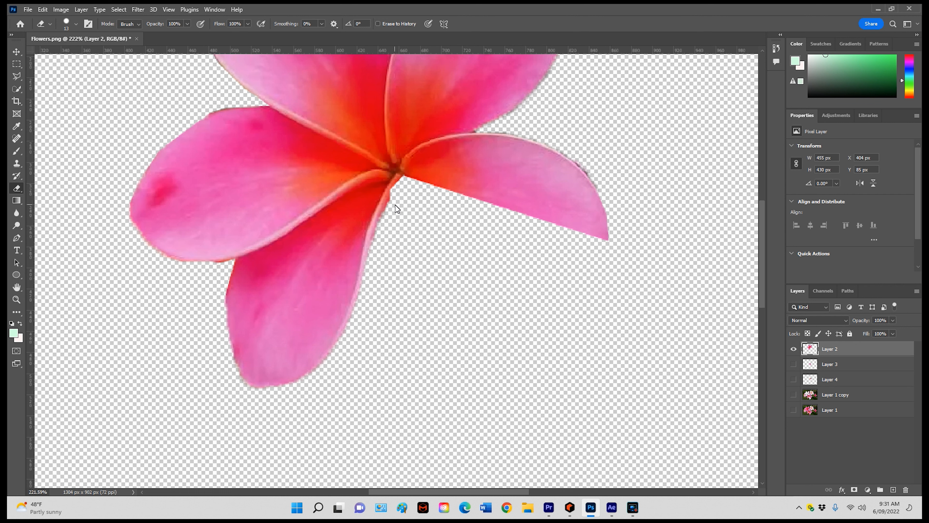
# - Show Layer 3 and Layer 4 again and check the whole assembled flower
pyautogui.scroll(5, 218, 283)
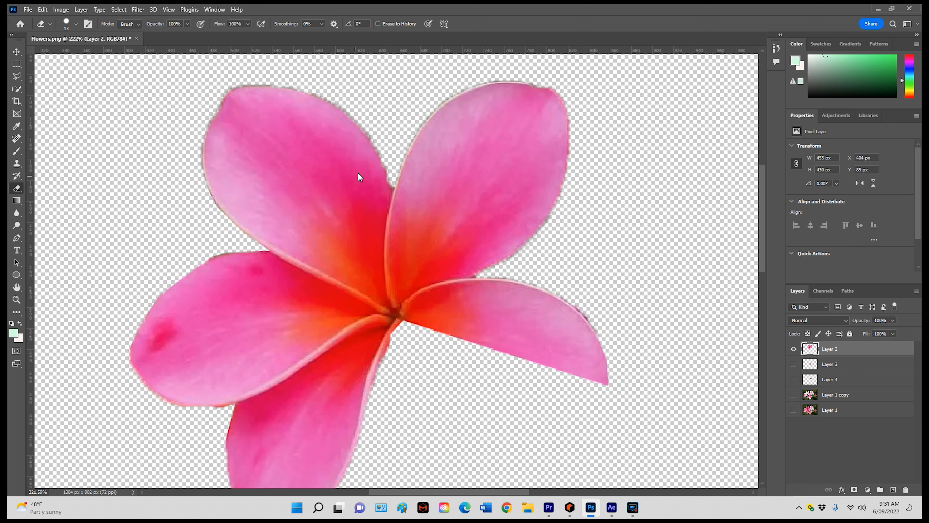
pyautogui.scroll(-2, 452, 287)
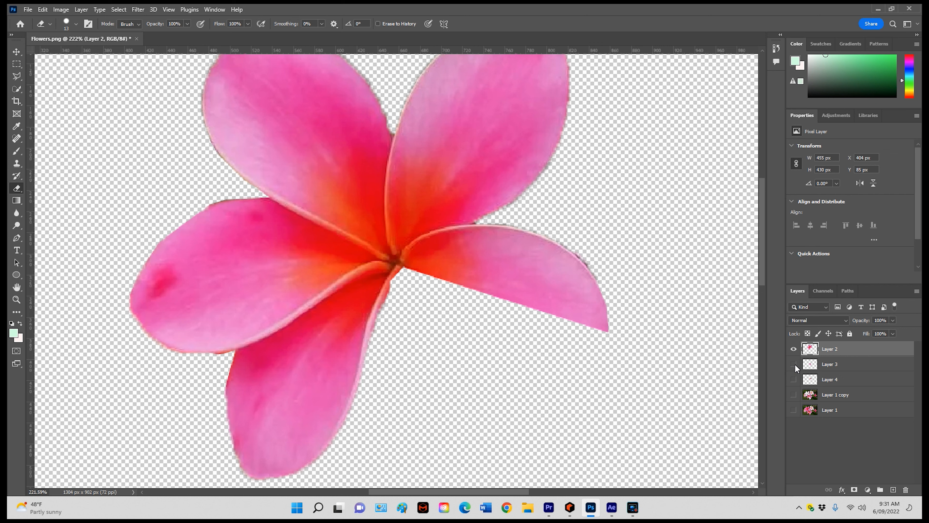
pyautogui.click(793, 363)
pyautogui.click(794, 379)
pyautogui.scroll(-4, 594, 369)
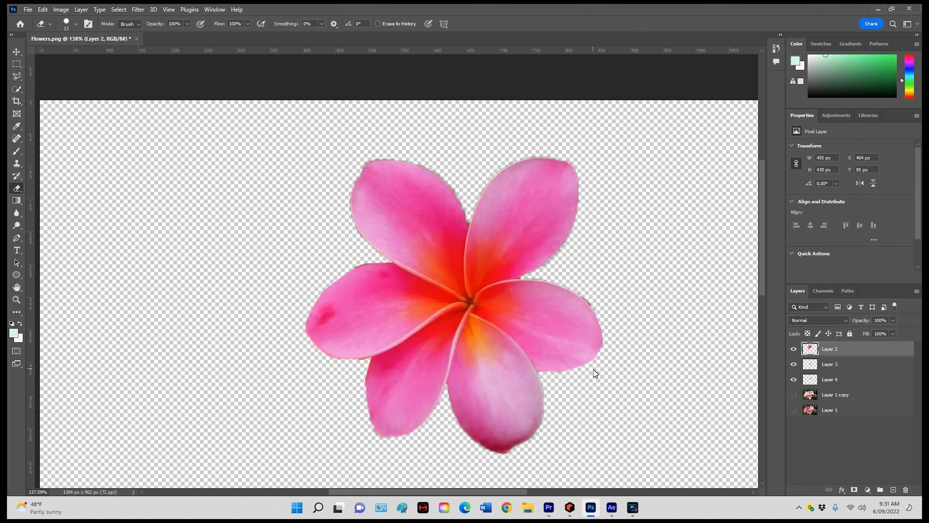
pyautogui.scroll(-1, 594, 369)
pyautogui.scroll(-2, 591, 376)
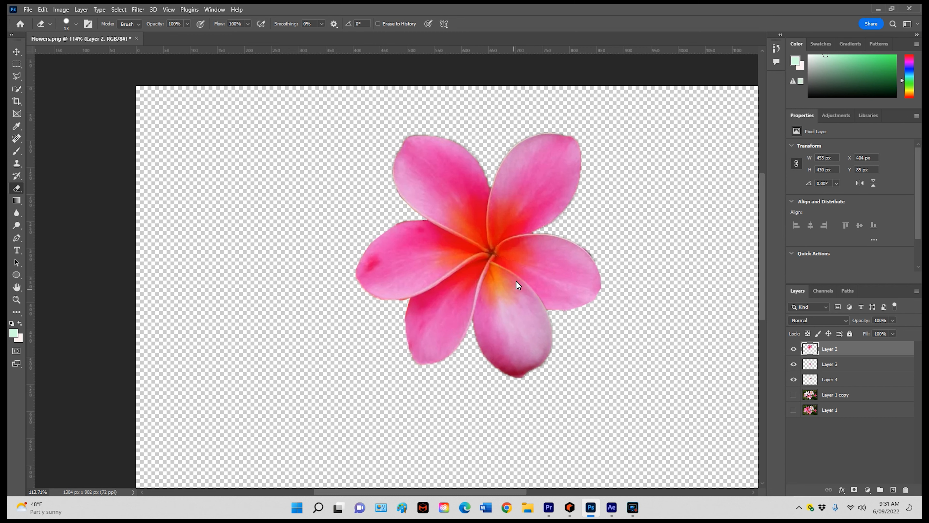
pyautogui.scroll(-2, 674, 370)
pyautogui.scroll(2, 662, 371)
pyautogui.scroll(-2, 657, 364)
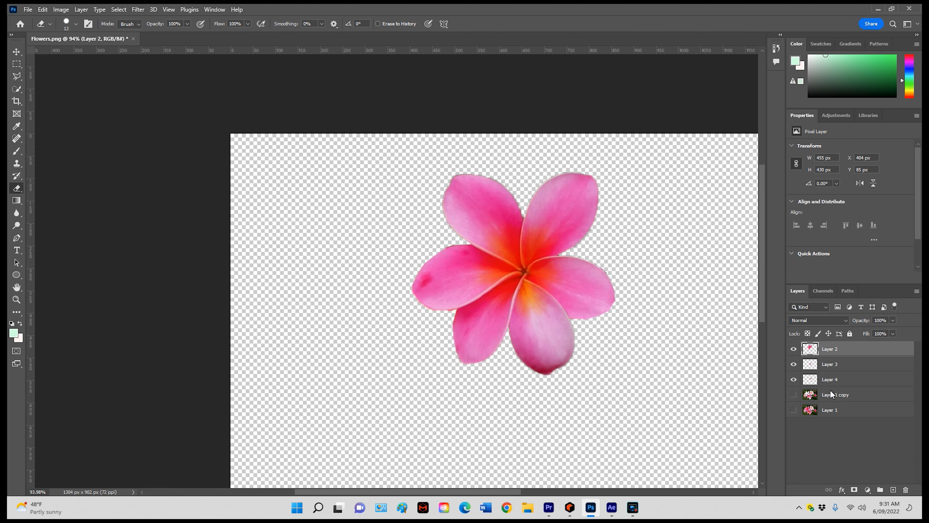
# - Nudge the Layer 3 petal, then scale it to about 97% and rotate it about -3° with Free Transform
pyautogui.click(16, 52)
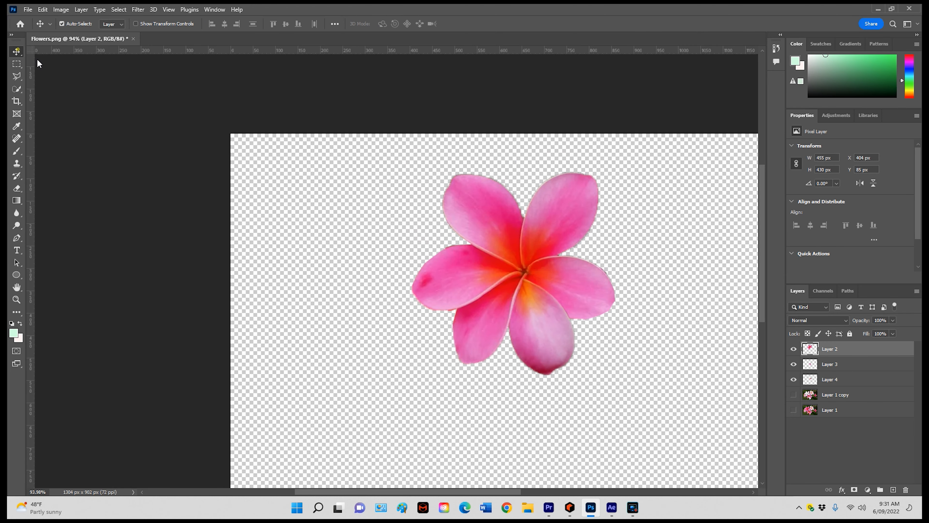
pyautogui.moveTo(553, 330); pyautogui.dragTo(551, 329)
pyautogui.press('ctrl')
pyautogui.hotkey('ctrl', 't')
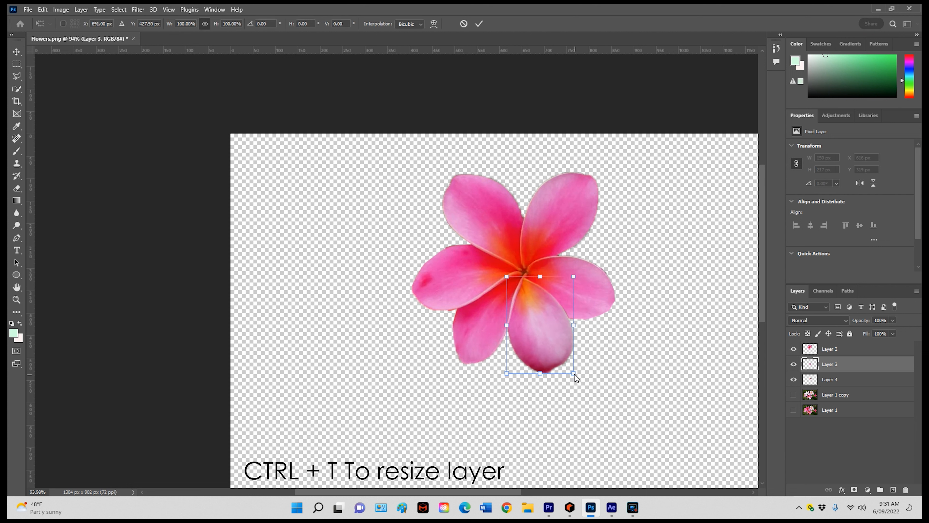
pyautogui.moveTo(575, 375)
pyautogui.mouseDown()
pyautogui.moveTo(565, 359)
pyautogui.moveTo(587, 370)
pyautogui.mouseUp()
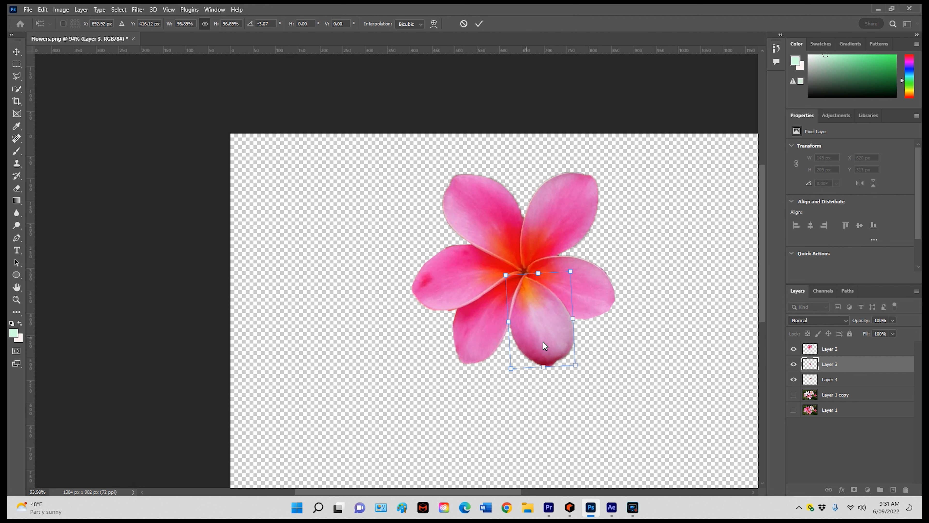
pyautogui.click(16, 51)
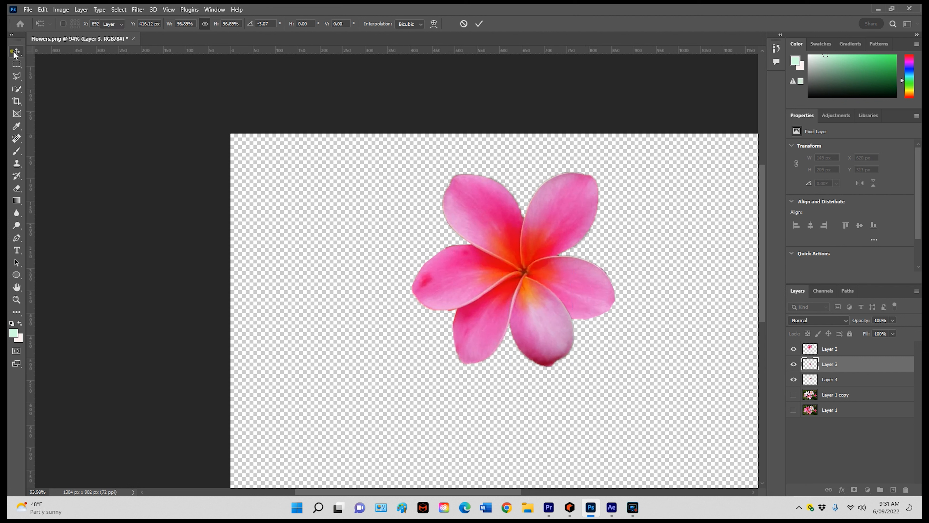
# - Merge Layer 2, Layer 3 and Layer 4 into a single flower layer
pyautogui.click(842, 349)
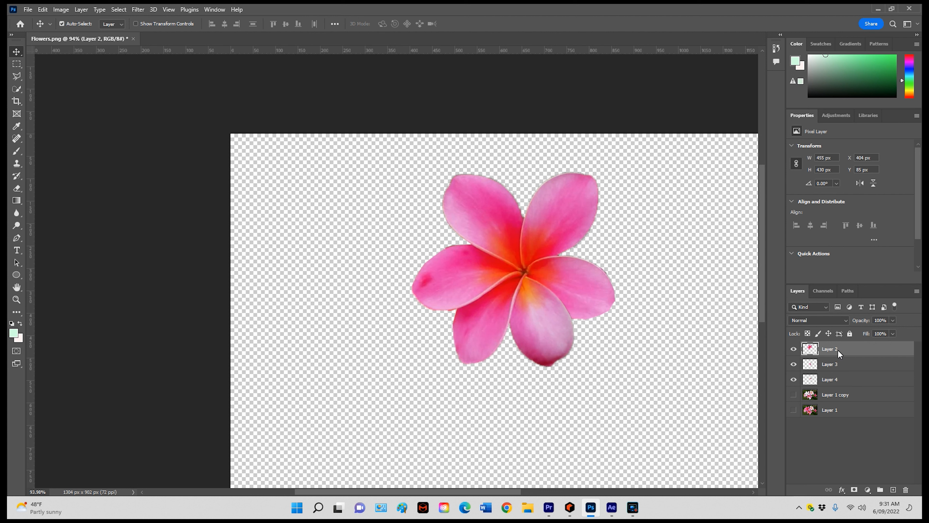
pyautogui.keyDown('shift'); pyautogui.click(836, 379); pyautogui.keyUp('shift')
pyautogui.rightClick(836, 366)
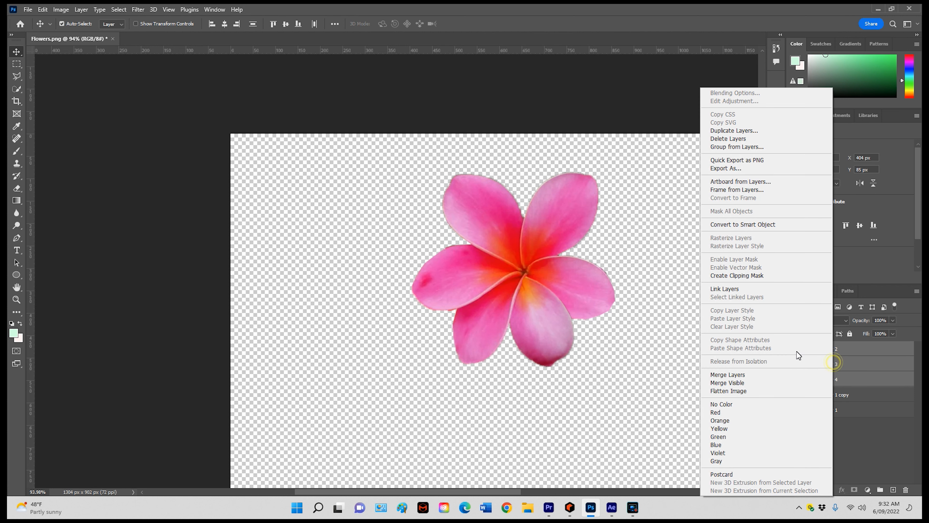
pyautogui.click(757, 375)
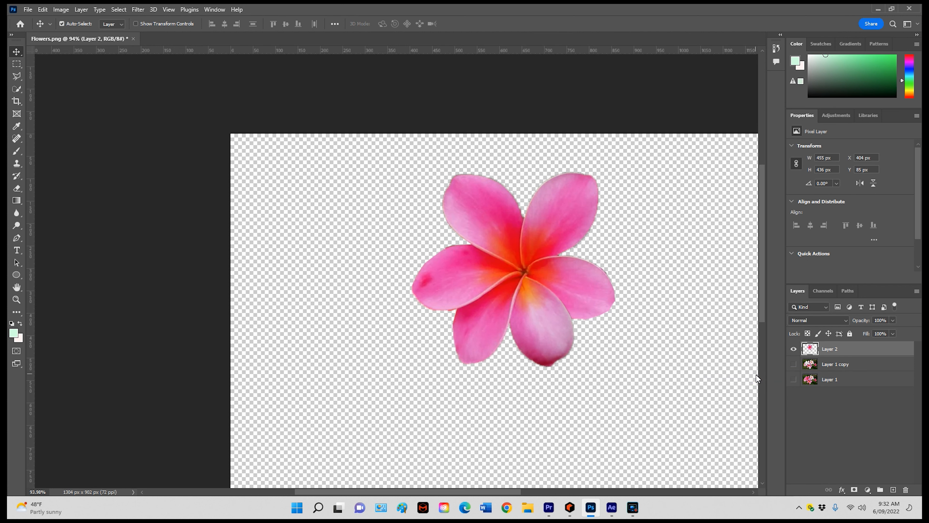
# - Move the merged flower to the middle of the canvas, at about X 425 px, Y 221 px
pyautogui.moveTo(509, 272); pyautogui.dragTo(502, 321)
pyautogui.scroll(-2, 488, 316)
pyautogui.moveTo(498, 491); pyautogui.dragTo(519, 491)
pyautogui.scroll(-3, 455, 408)
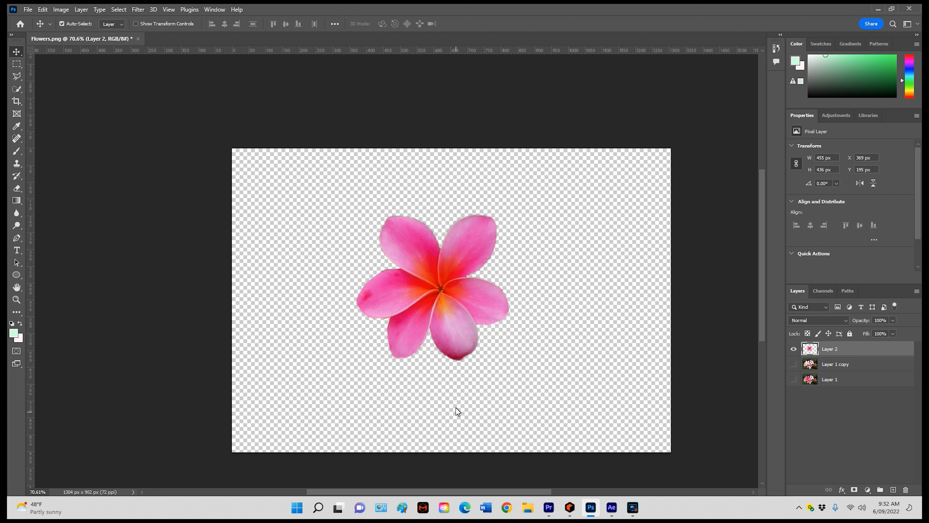
pyautogui.moveTo(437, 282); pyautogui.dragTo(462, 290)
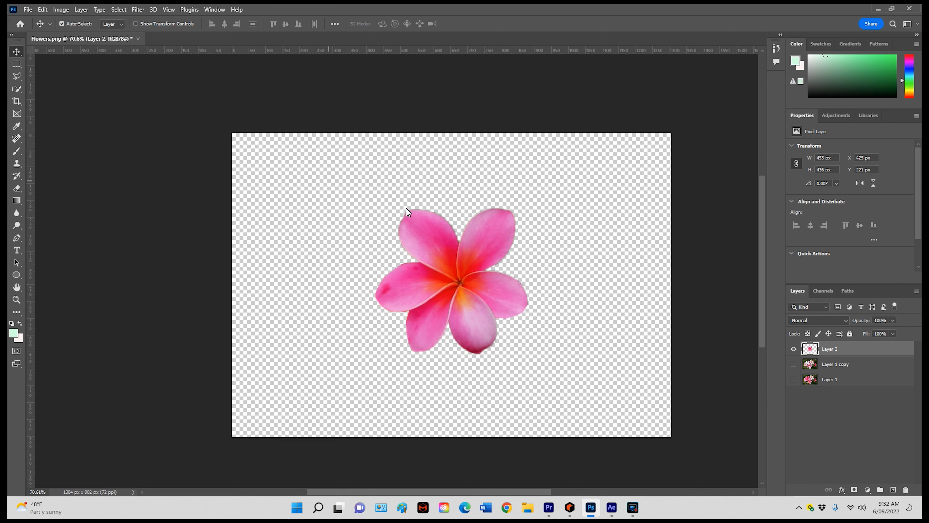
# - Trim the canvas to the flower based on transparent pixels, cutting away all four sides
pyautogui.click(61, 9)
pyautogui.click(114, 117)
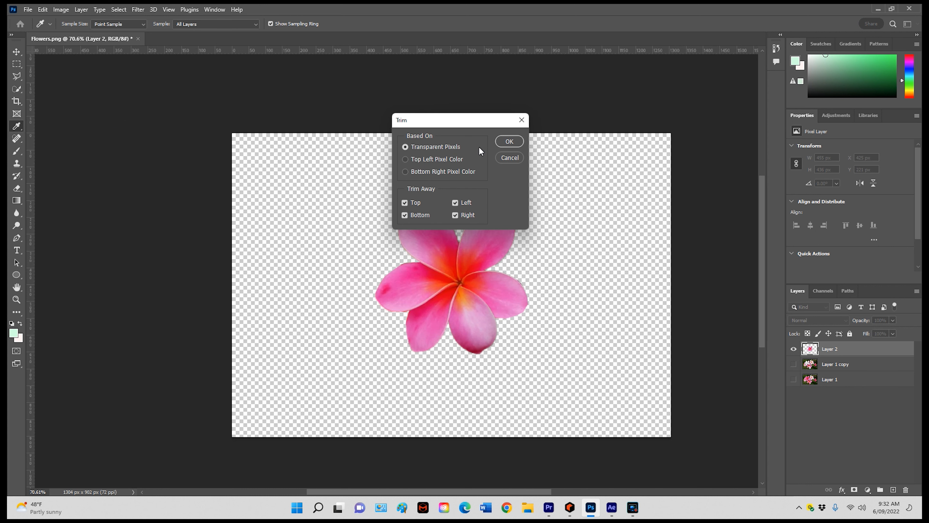
pyautogui.click(509, 141)
pyautogui.press('v')
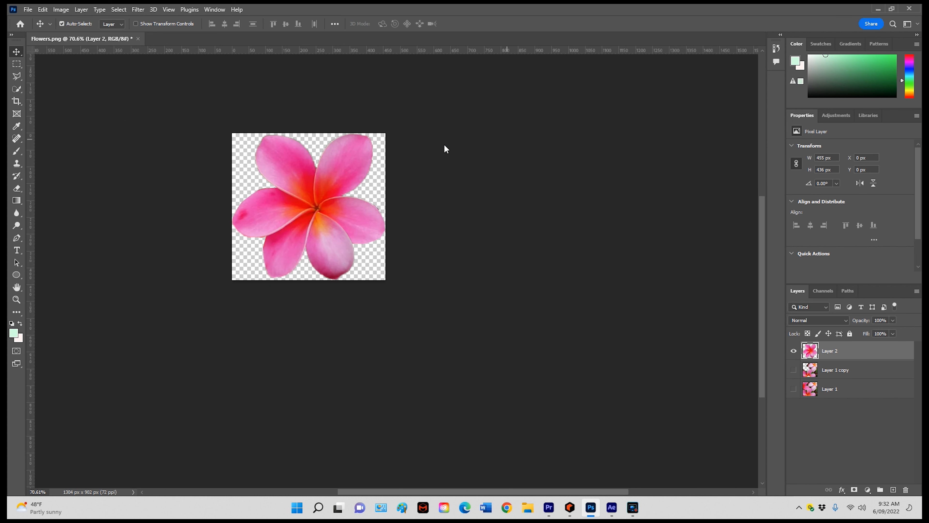
pyautogui.moveTo(414, 492); pyautogui.dragTo(399, 492)
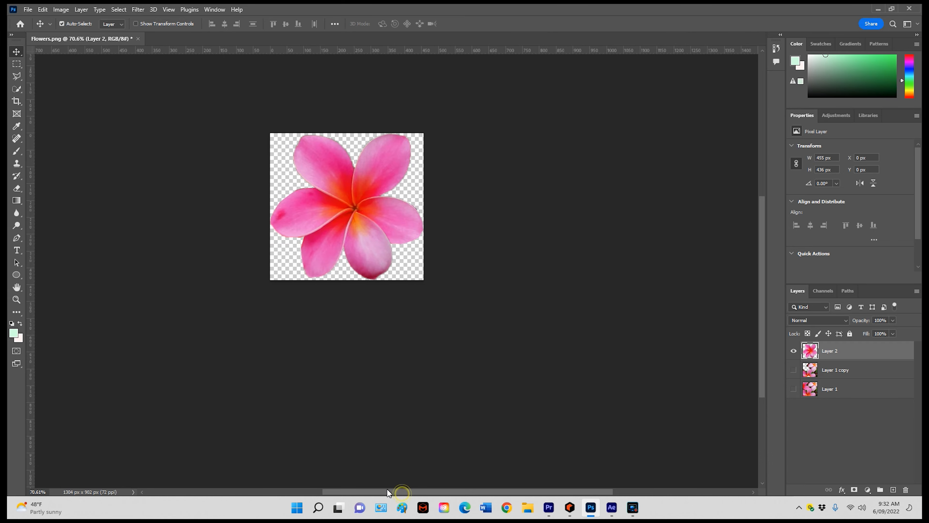
# - Quick-export the trimmed flower as a PNG named Flowers2 in the AF folder
pyautogui.click(28, 10)
pyautogui.click(76, 157)
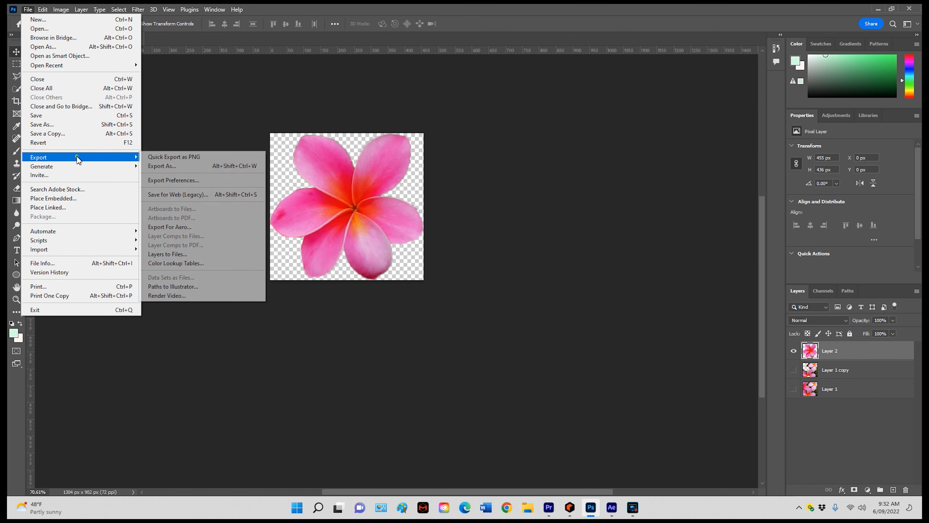
pyautogui.click(145, 156)
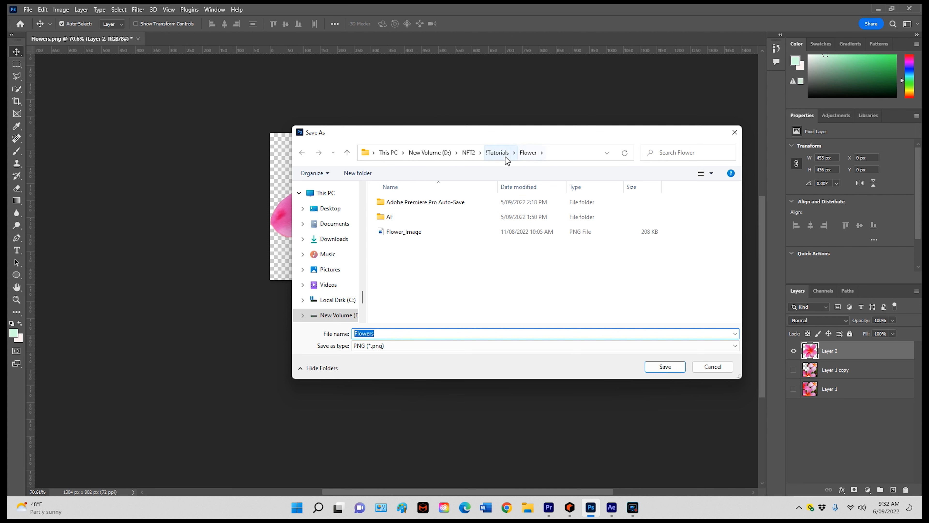
pyautogui.doubleClick(419, 212)
pyautogui.click(407, 334)
pyautogui.click(408, 335)
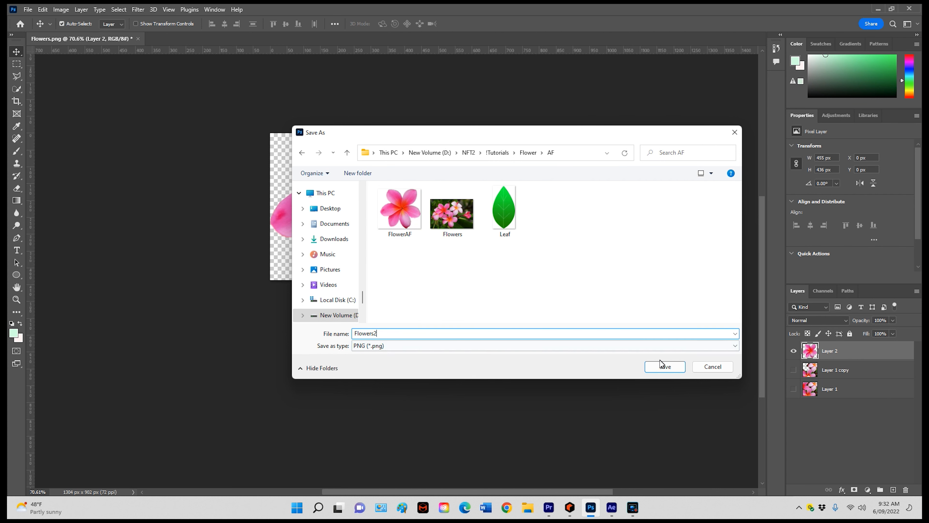
pyautogui.click(662, 366)
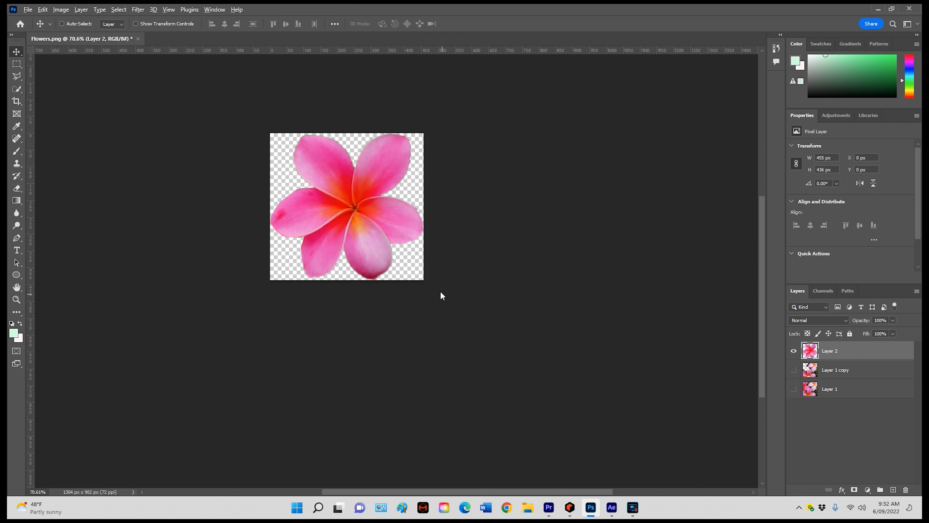
pyautogui.scroll(3, 440, 290)
pyautogui.scroll(2, 401, 322)
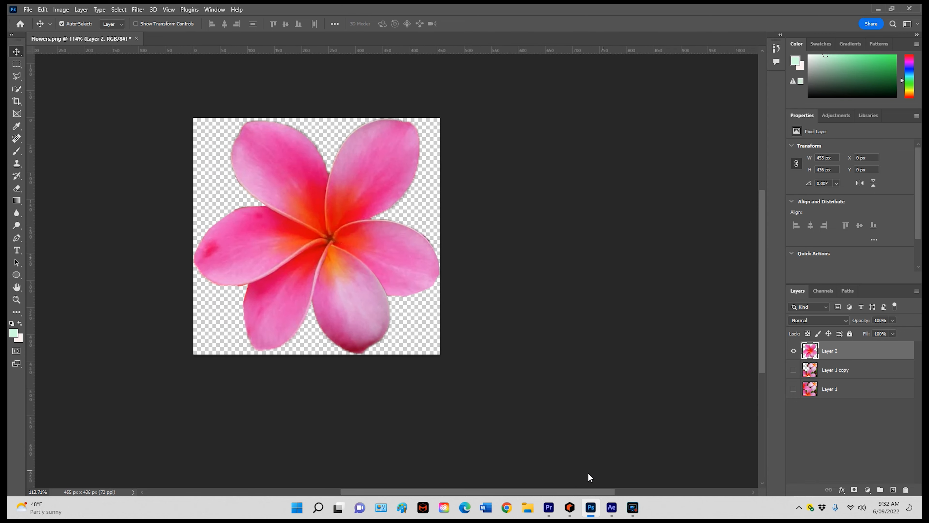
pyautogui.moveTo(571, 495); pyautogui.dragTo(521, 495)
pyautogui.scroll(1, 524, 328)
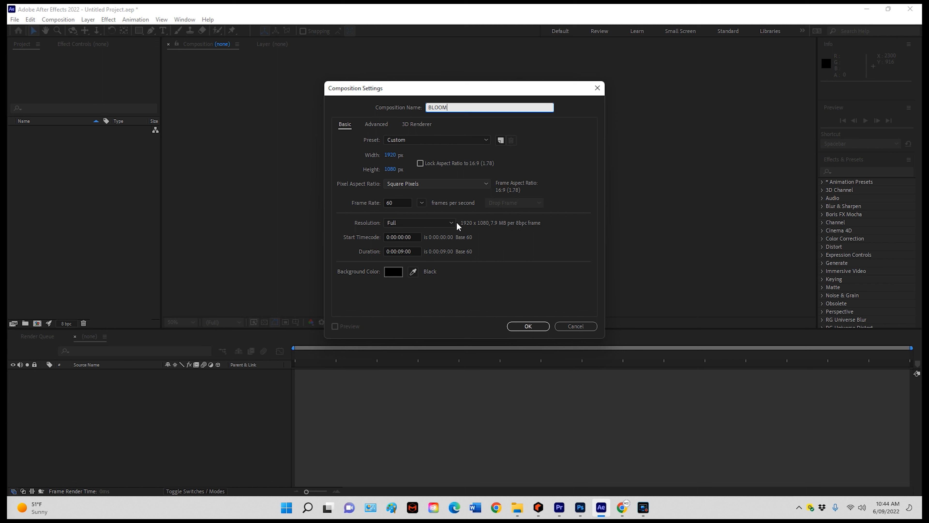
# - In After Effects, create the 1920 x 1080, 60 fps, 9-second composition BLOOM and import FlowerAF.png into the project
pyautogui.click(529, 326)
pyautogui.hotkey('alt', 'Tab')
pyautogui.moveTo(928, 428); pyautogui.dragTo(82, 199)
# - Place FlowerAF.png in the BLOOM composition and scale the layer to 138%
pyautogui.moveTo(78, 144); pyautogui.dragTo(85, 385)
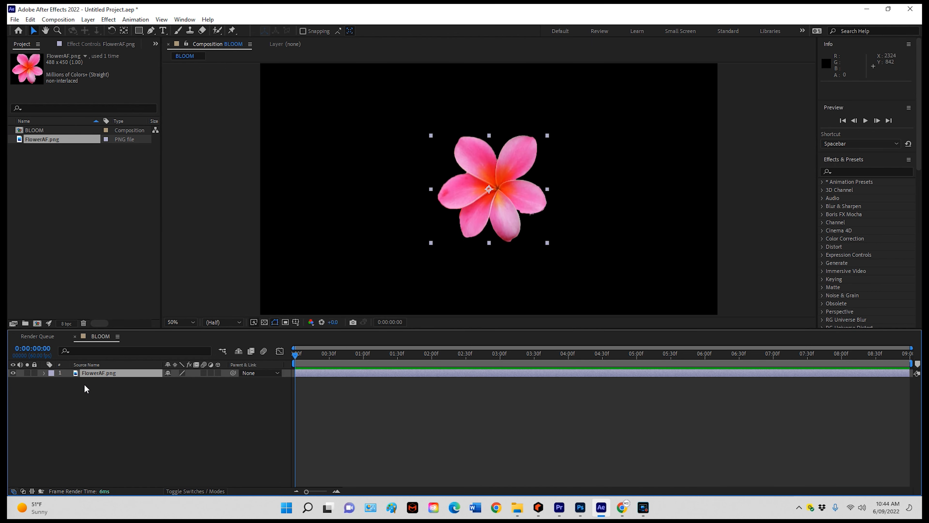
pyautogui.press('s')
pyautogui.moveTo(177, 382); pyautogui.dragTo(193, 381)
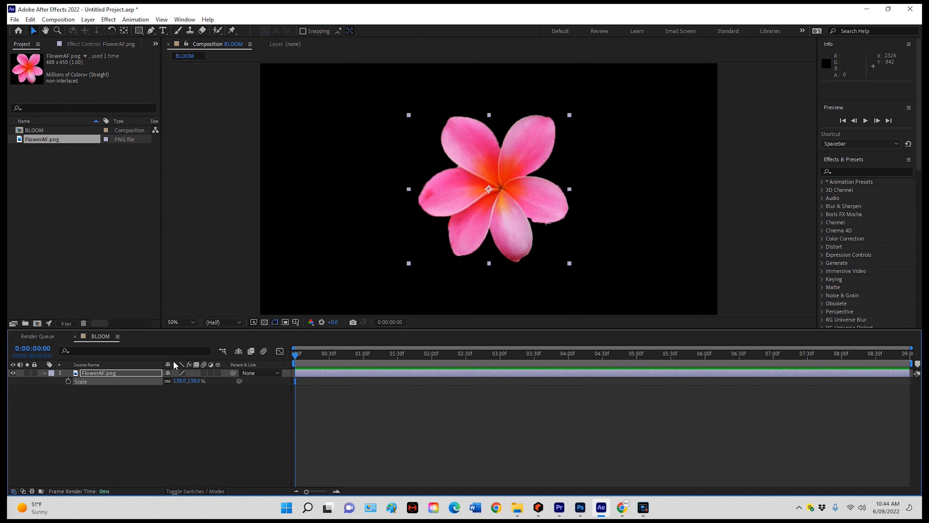
# - Place four puppet pins each on the upper-left and left petals, at the tip, both sides and base
pyautogui.click(232, 31)
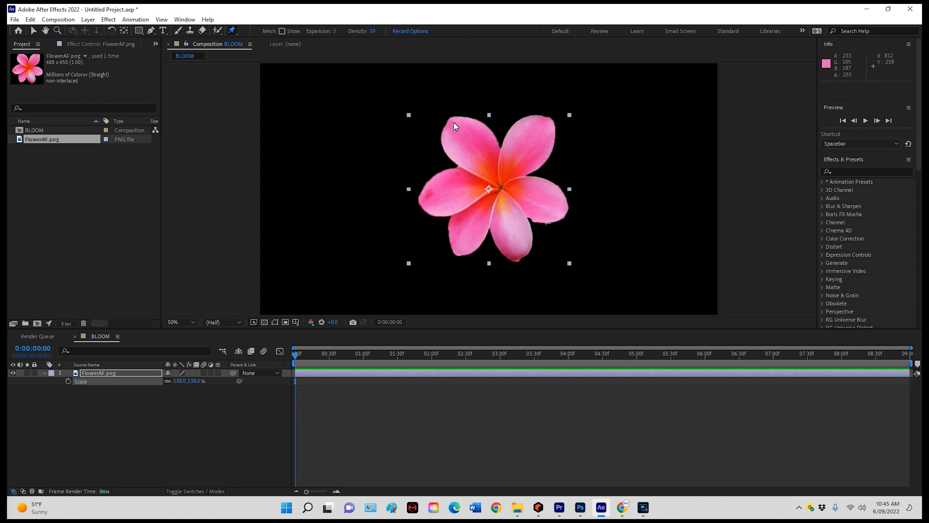
pyautogui.click(454, 121)
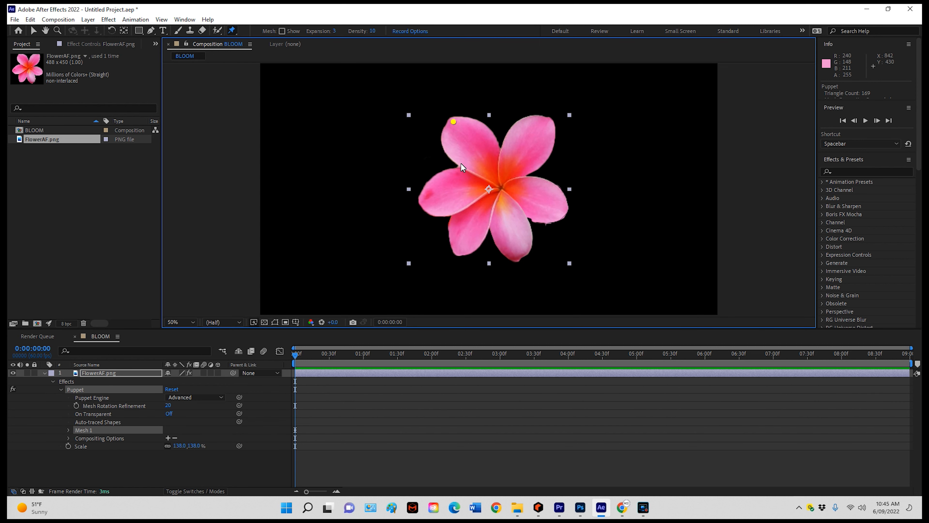
pyautogui.click(463, 162)
pyautogui.click(494, 144)
pyautogui.click(497, 180)
pyautogui.click(425, 206)
pyautogui.click(437, 178)
pyautogui.click(454, 210)
pyautogui.click(485, 185)
# - Place four puppet pins each on the two lower petals, at the tip, both sides and base
pyautogui.click(458, 251)
pyautogui.click(453, 222)
pyautogui.click(482, 235)
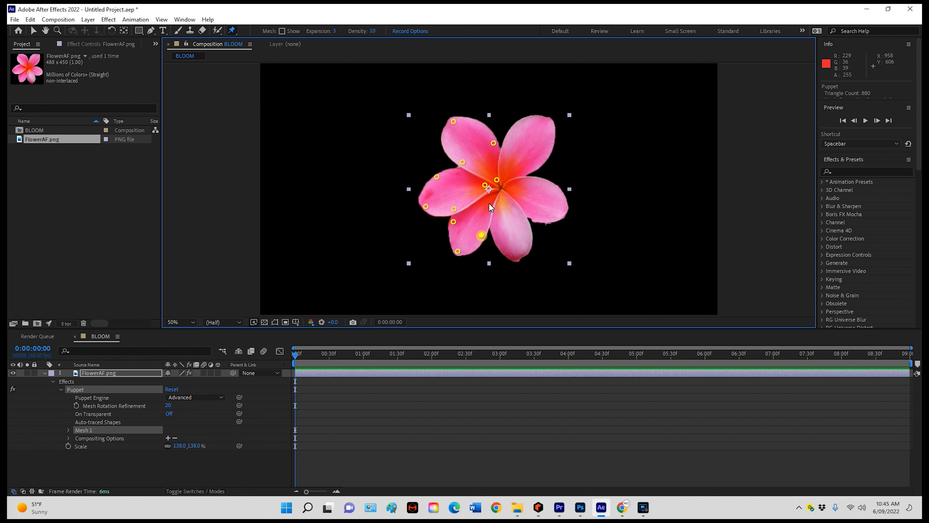
pyautogui.click(495, 196)
pyautogui.click(517, 254)
pyautogui.click(497, 239)
pyautogui.click(526, 224)
pyautogui.click(501, 197)
# - Place four puppet pins each on the right and upper-right petals, at the tip, both sides and base
pyautogui.click(564, 209)
pyautogui.click(532, 217)
pyautogui.click(536, 180)
pyautogui.click(507, 188)
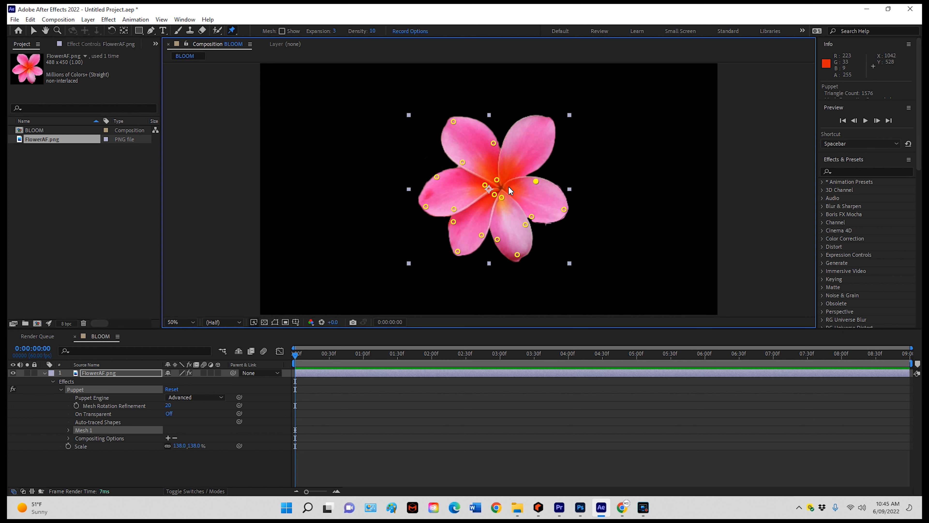
pyautogui.click(542, 119)
pyautogui.click(505, 146)
pyautogui.click(533, 167)
pyautogui.click(505, 177)
# - Enlarge the timeline area, expand Mesh 1's Deform group and select every pin from Puppet Pin 24 to Puppet Pin 1
pyautogui.moveTo(261, 330); pyautogui.dragTo(275, 314)
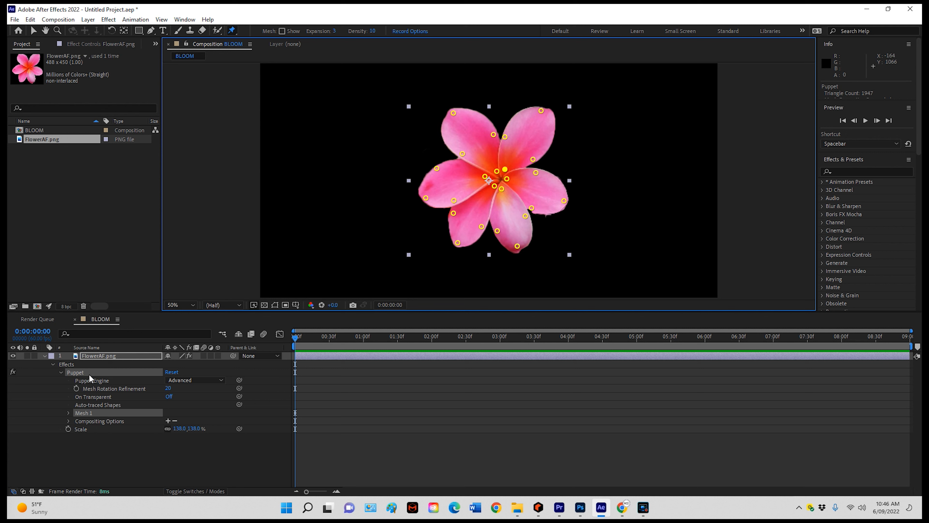
pyautogui.click(68, 413)
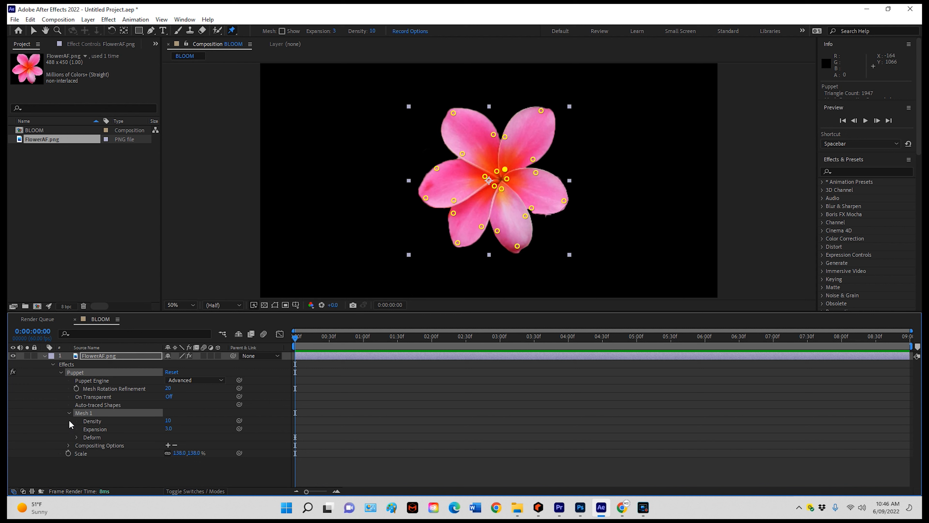
pyautogui.click(76, 438)
pyautogui.scroll(-2, 108, 395)
pyautogui.scroll(4, 108, 395)
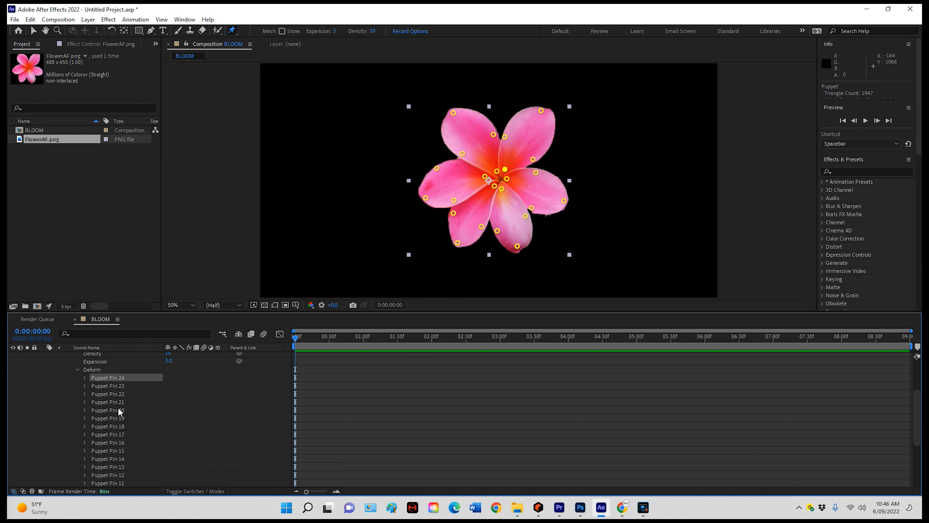
pyautogui.scroll(3, 119, 432)
pyautogui.scroll(-3, 119, 452)
pyautogui.scroll(-6, 150, 409)
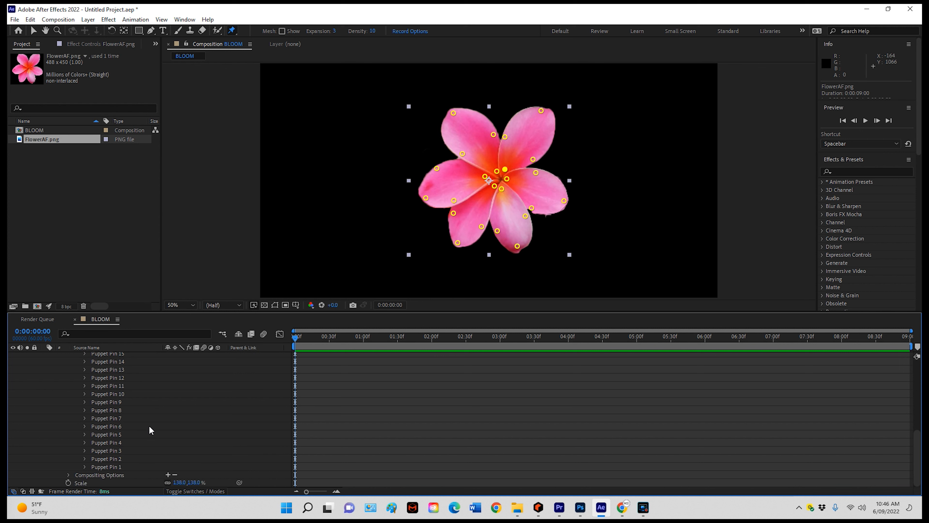
pyautogui.keyDown('shift'); pyautogui.click(114, 467); pyautogui.keyUp('shift')
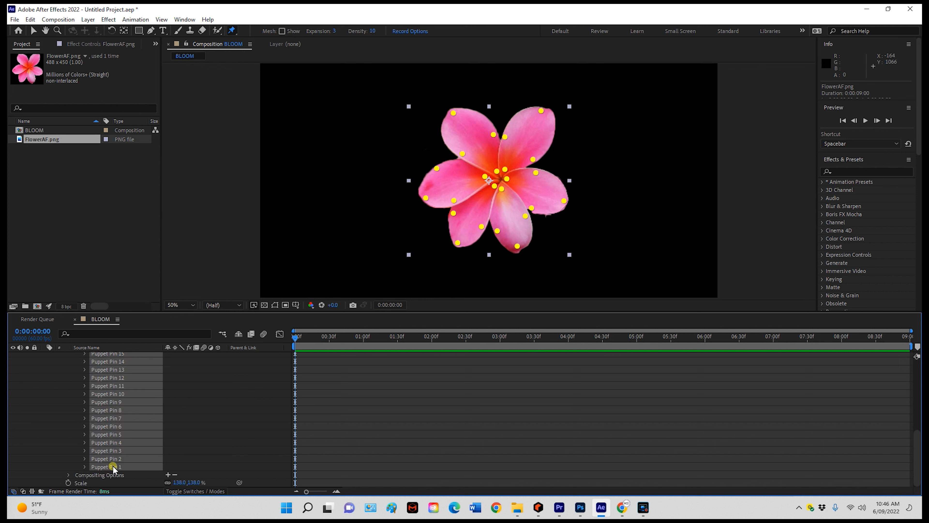
# - Expand the selected puppet pins' properties and set the pin type of all of them to Advanced
pyautogui.scroll(7, 150, 461)
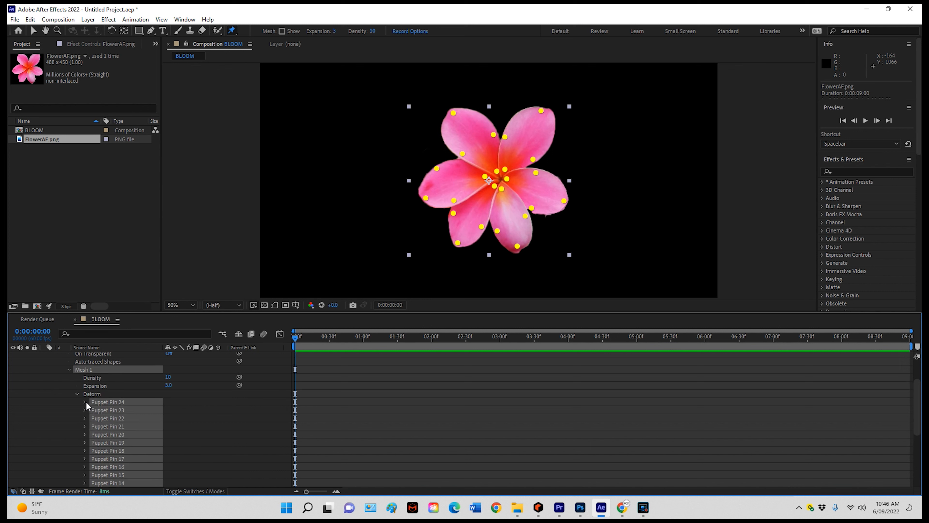
pyautogui.click(86, 403)
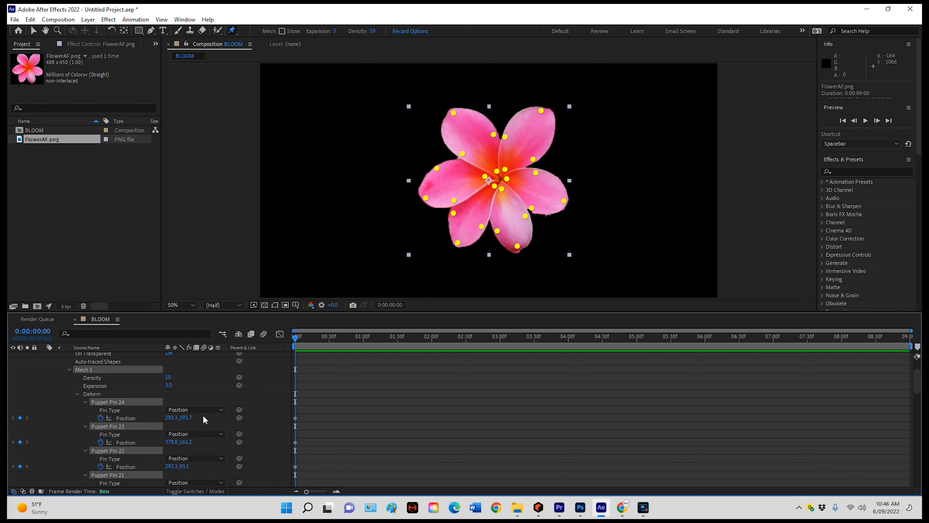
pyautogui.click(221, 410)
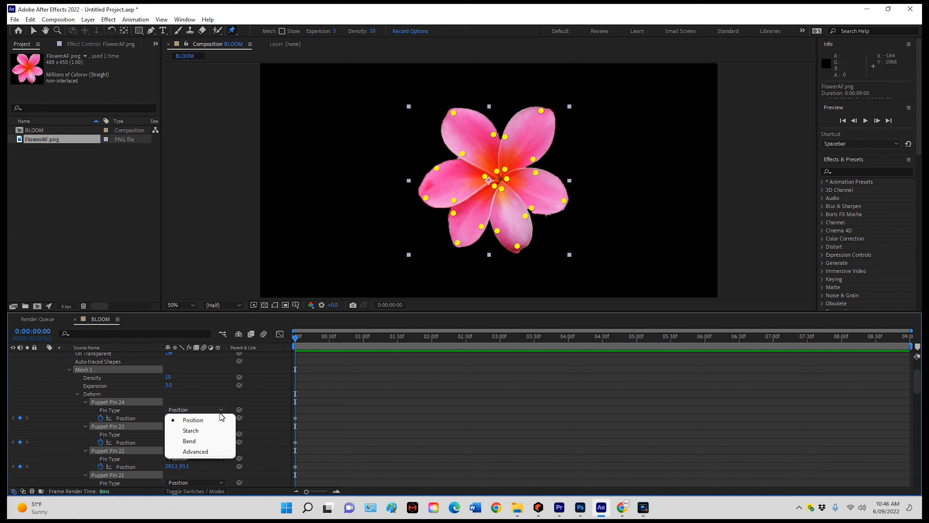
pyautogui.click(208, 452)
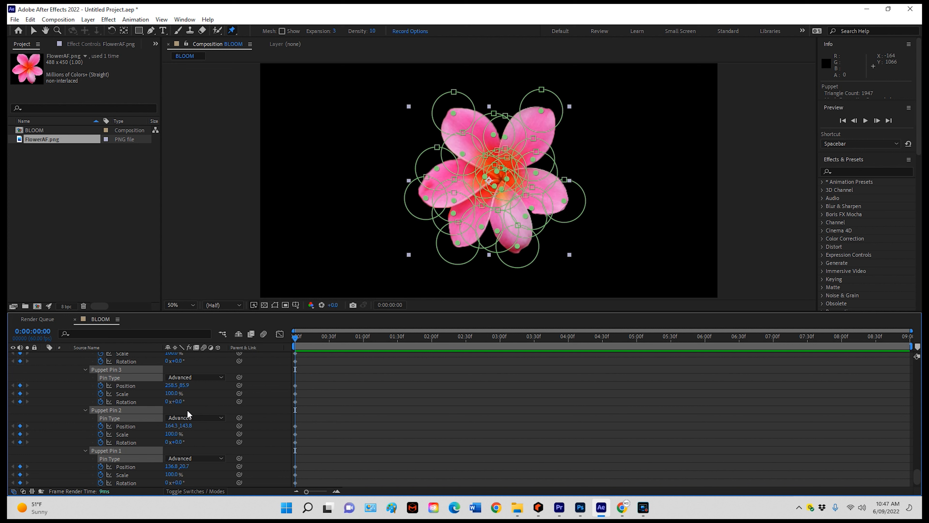
# - Collapse the properties of all puppet pins and deselect the pins
pyautogui.scroll(8, 188, 412)
pyautogui.scroll(10, 154, 414)
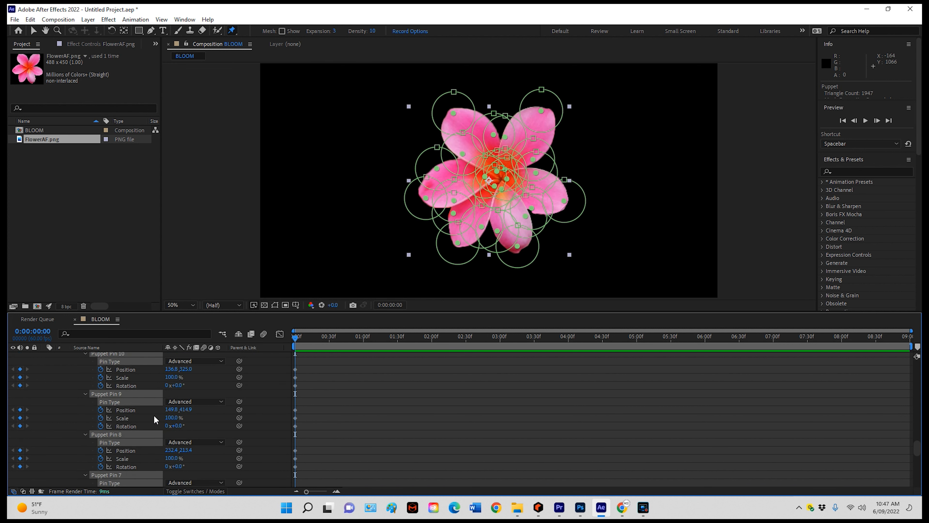
pyautogui.scroll(10, 110, 403)
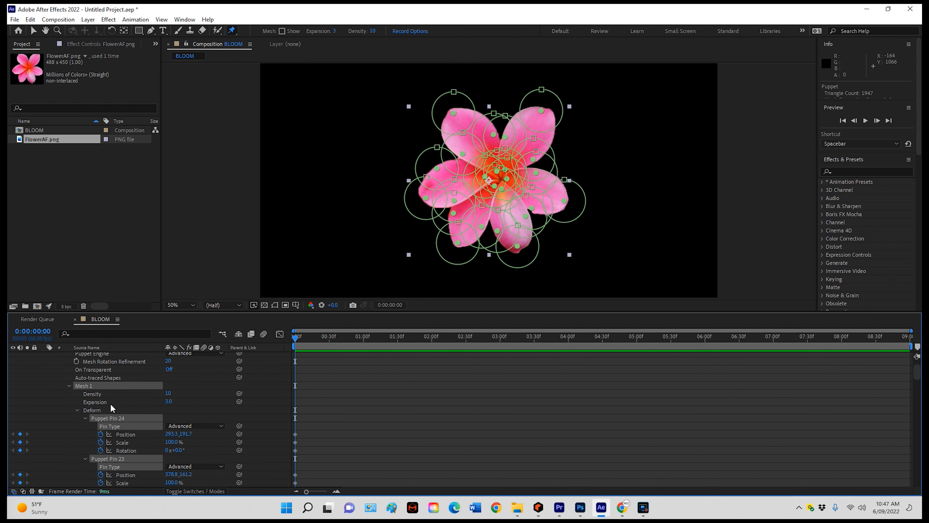
pyautogui.click(84, 419)
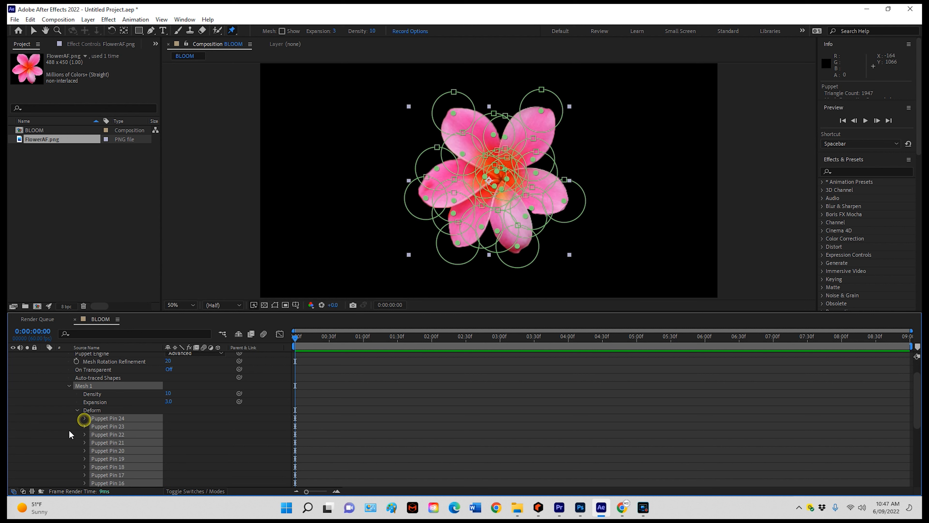
pyautogui.click(231, 450)
pyautogui.scroll(-5, 218, 453)
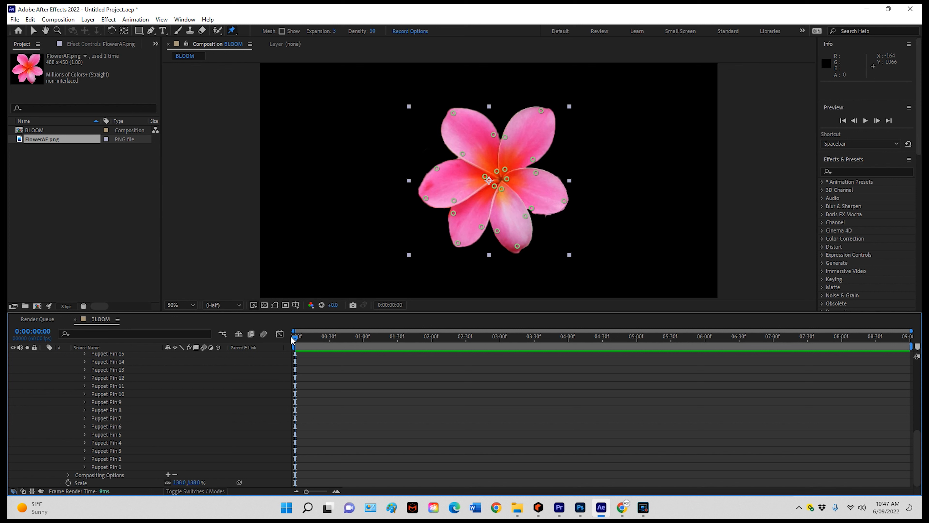
# - Move the current time to 0:00:00:49 with the puppet pins' keyframe rows in view
pyautogui.moveTo(292, 340); pyautogui.dragTo(350, 341)
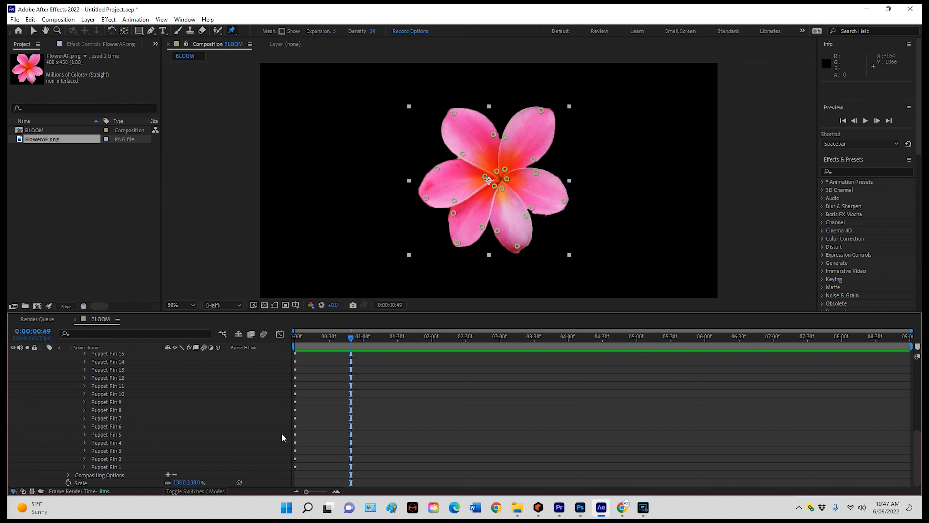
pyautogui.scroll(5, 302, 393)
pyautogui.scroll(-3, 307, 391)
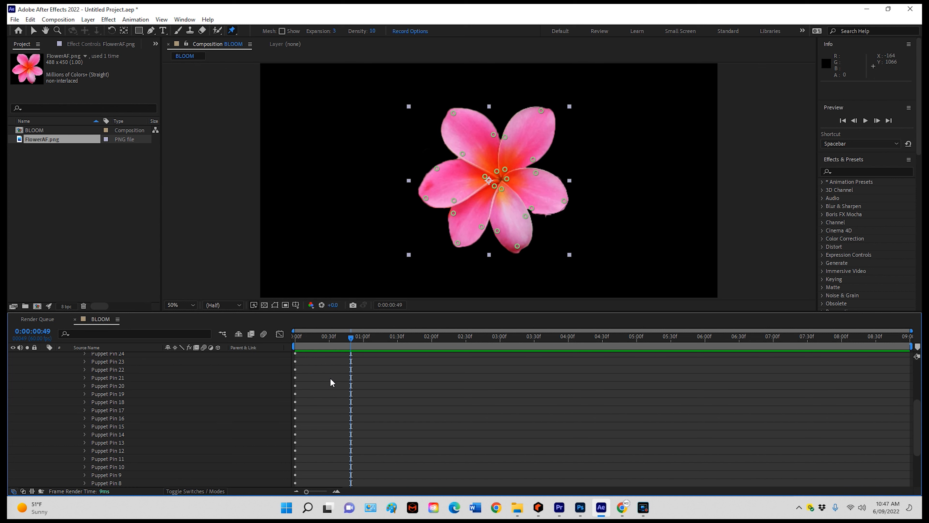
# - At 0:00:02:30, move the six petal-tip pins into the flower's centre and shift the left petal's upper edge pin slightly inward
pyautogui.scroll(2, 331, 383)
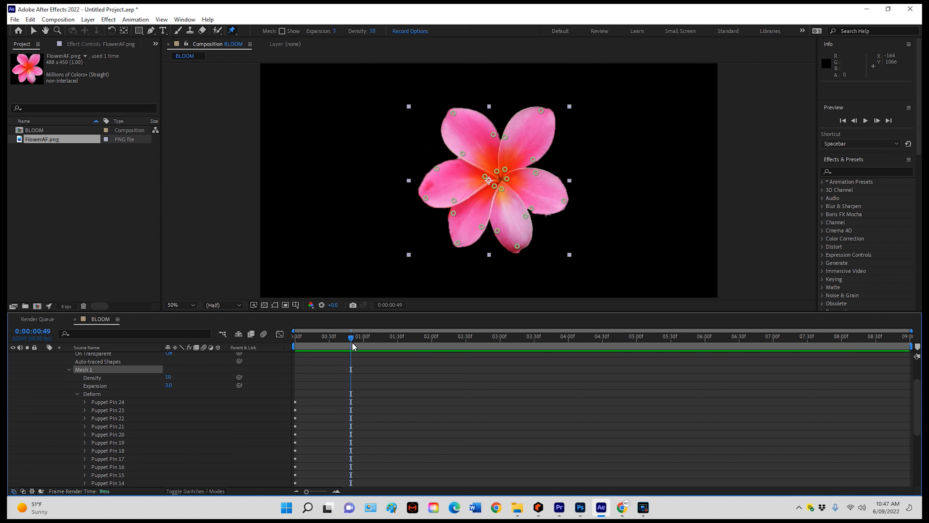
pyautogui.moveTo(350, 337); pyautogui.dragTo(466, 354)
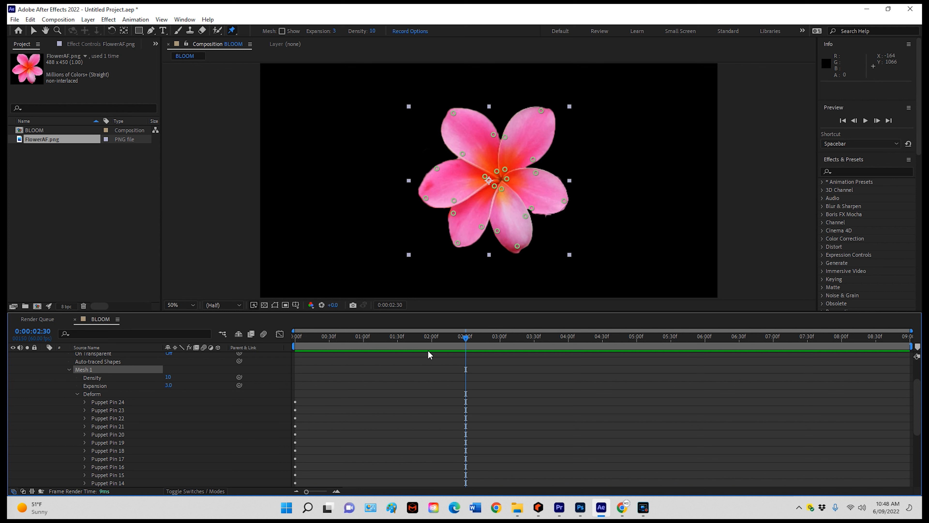
pyautogui.click(454, 113)
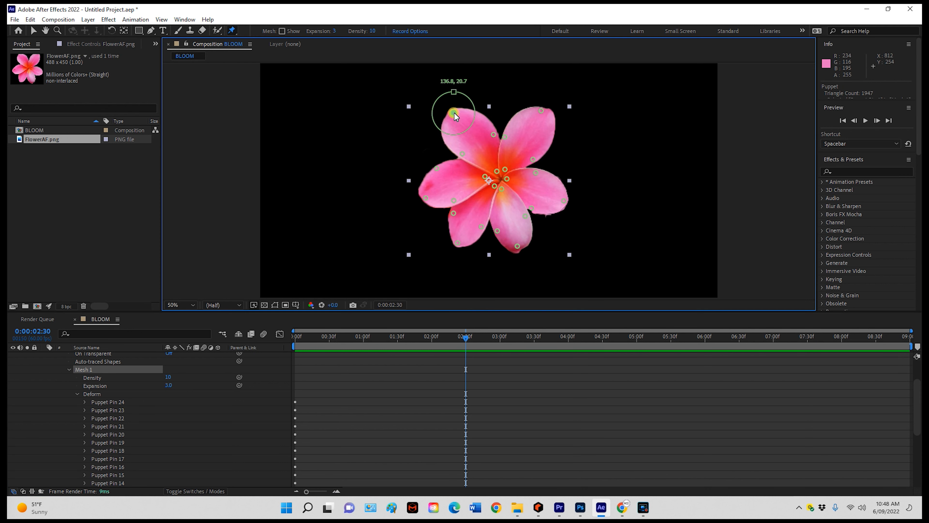
pyautogui.moveTo(455, 112); pyautogui.dragTo(496, 174)
pyautogui.moveTo(428, 199); pyautogui.dragTo(492, 176)
pyautogui.moveTo(457, 245); pyautogui.dragTo(495, 183)
pyautogui.moveTo(517, 246); pyautogui.dragTo(503, 188)
pyautogui.moveTo(564, 200); pyautogui.dragTo(509, 183)
pyautogui.moveTo(542, 110); pyautogui.dragTo(503, 176)
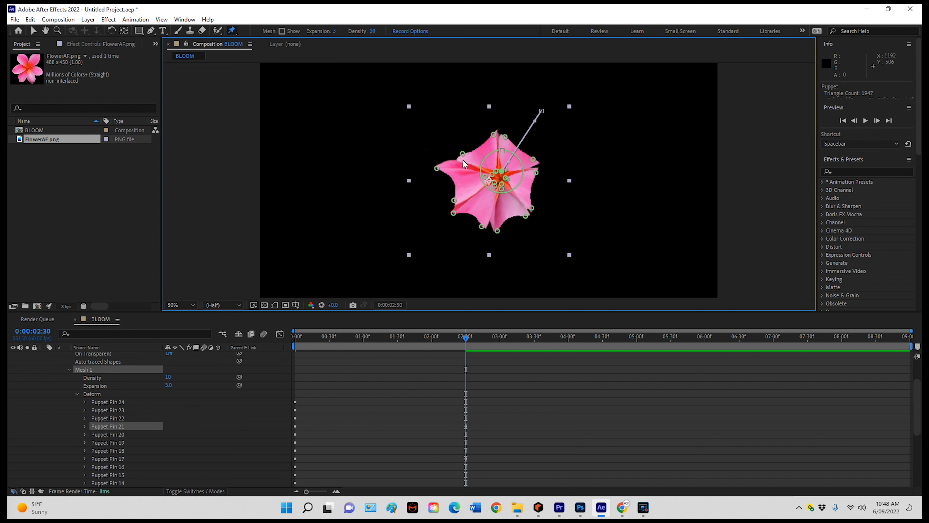
pyautogui.moveTo(487, 180); pyautogui.dragTo(445, 167)
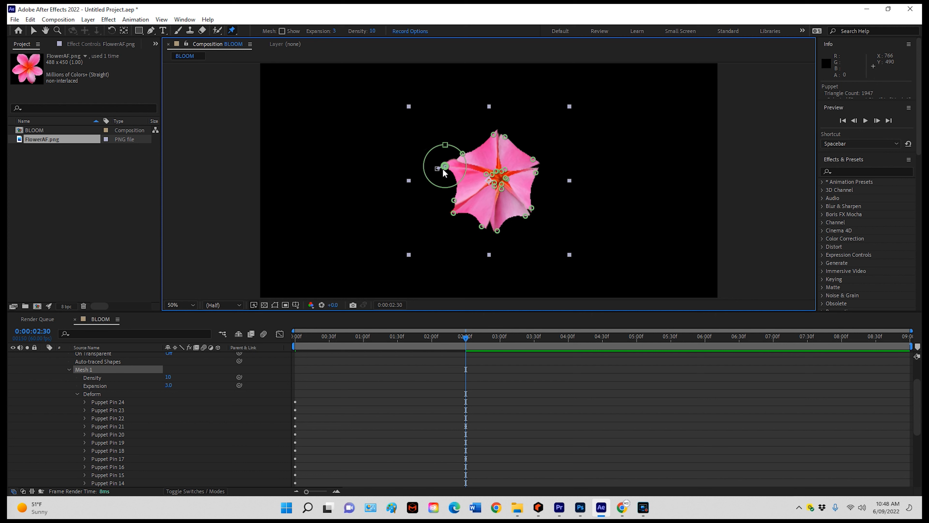
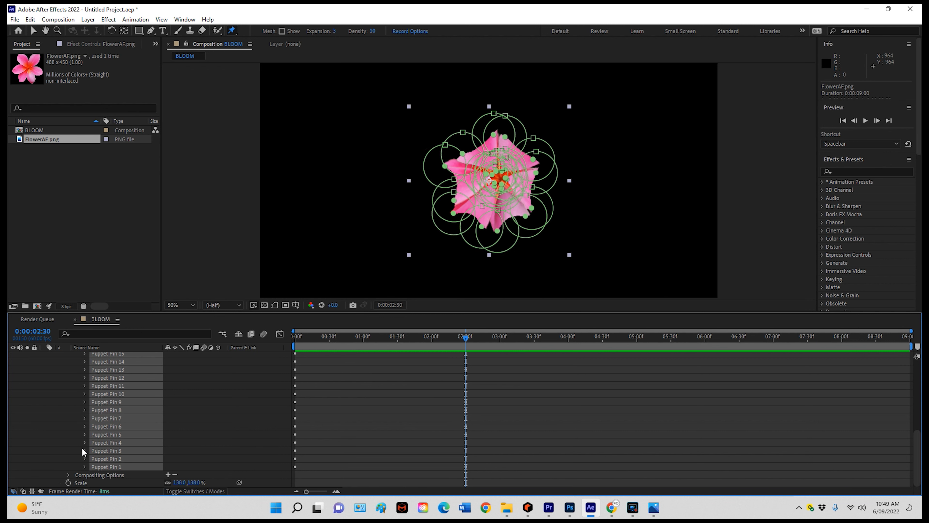
# - Expand the properties of all puppet pins and move the closed-flower position keyframes from 0:00:02:30 to 0:00:00:13
pyautogui.click(84, 450)
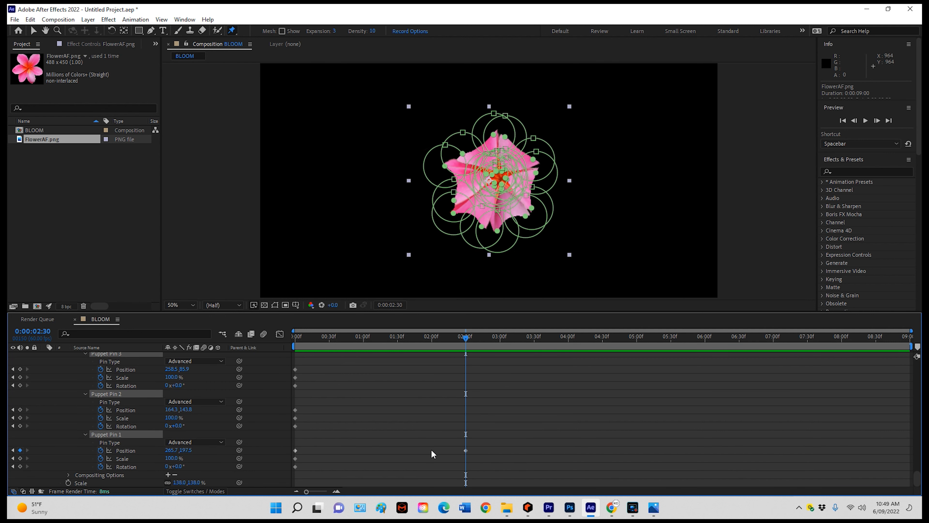
pyautogui.moveTo(481, 475); pyautogui.dragTo(438, 370)
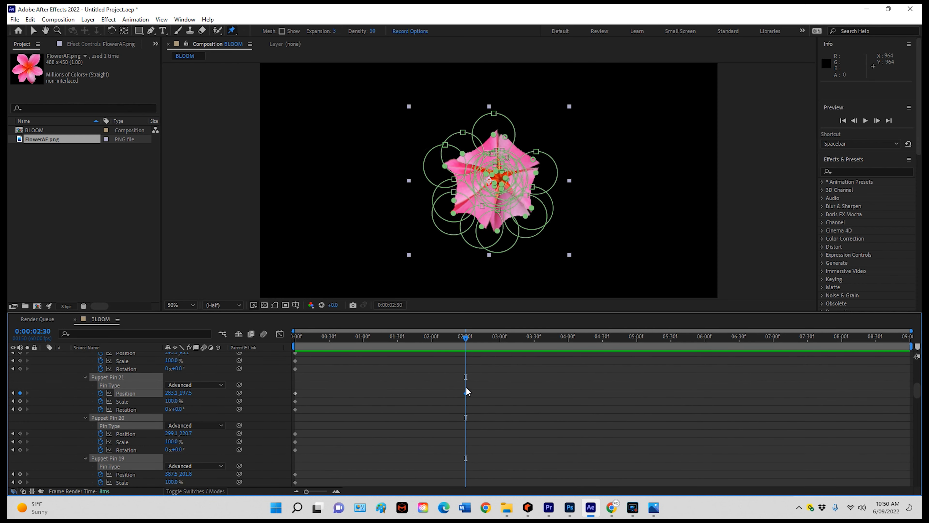
pyautogui.scroll(3, 408, 390)
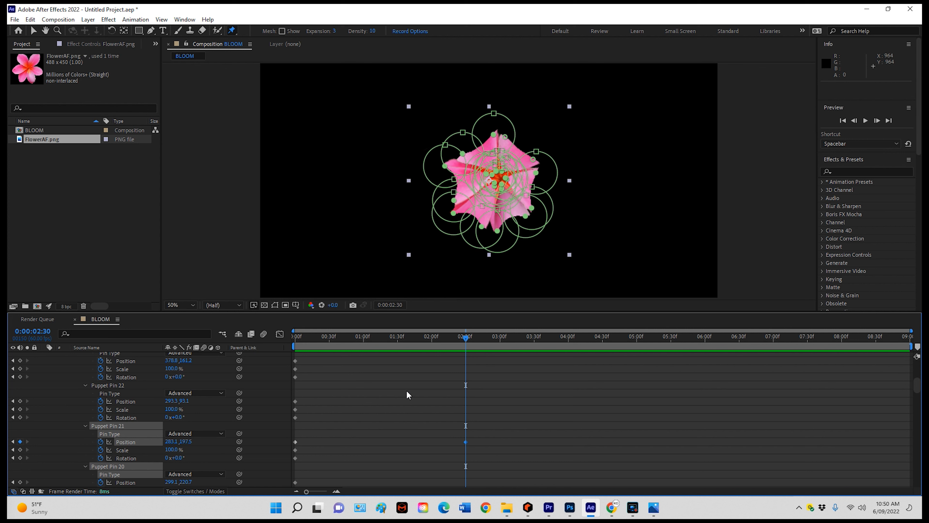
pyautogui.moveTo(466, 443); pyautogui.dragTo(442, 447)
pyautogui.moveTo(313, 450); pyautogui.dragTo(309, 449)
# - Move all the pins' open-flower keyframes from the start to 0:00:02:29 and the closed-flower position keyframes to 0:00:00:01
pyautogui.scroll(3, 340, 408)
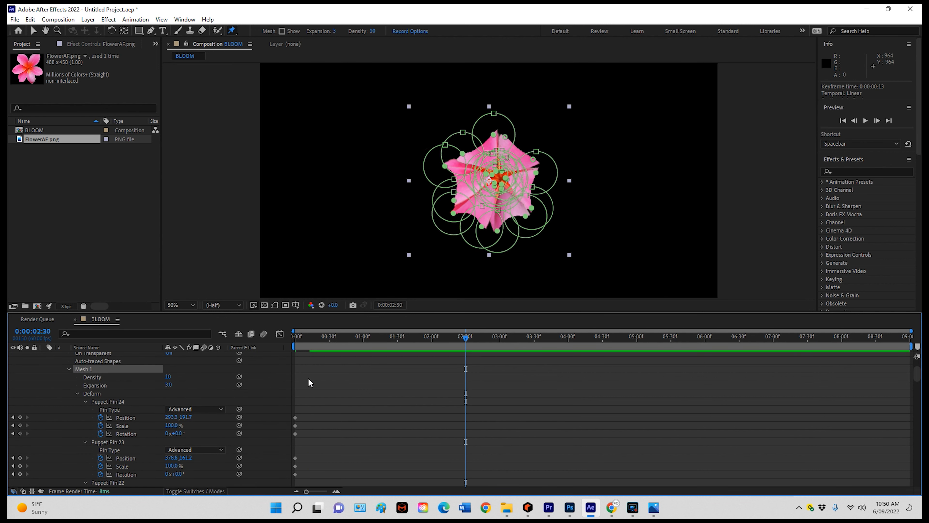
pyautogui.moveTo(307, 407); pyautogui.dragTo(258, 491)
pyautogui.moveTo(294, 466); pyautogui.dragTo(465, 465)
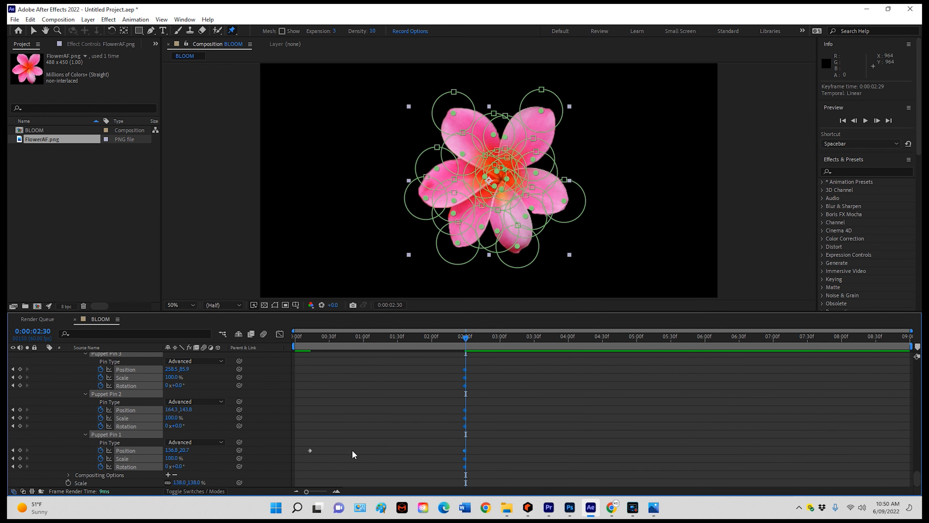
pyautogui.moveTo(324, 464); pyautogui.dragTo(297, 387)
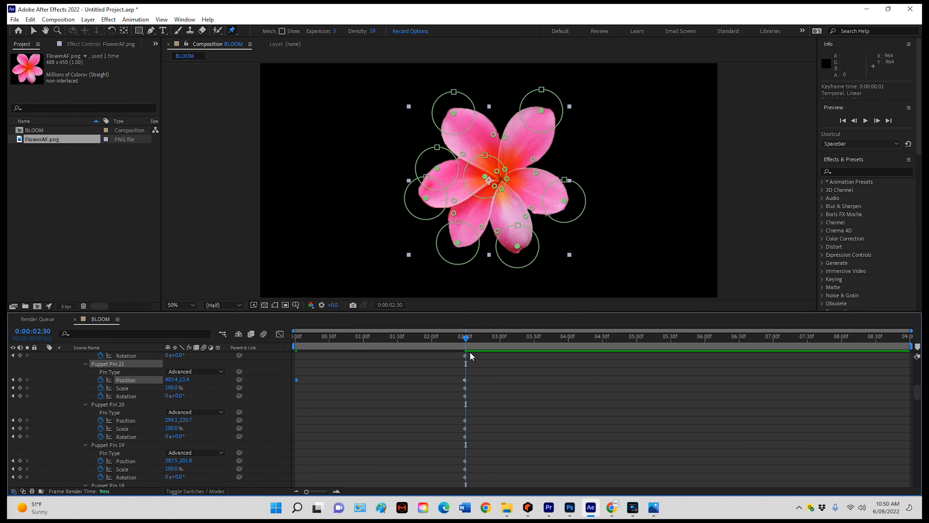
# - Play the blooming animation from the start of the composition and stop it at 0:00:04:51
pyautogui.moveTo(466, 342); pyautogui.dragTo(293, 355)
pyautogui.press('space')
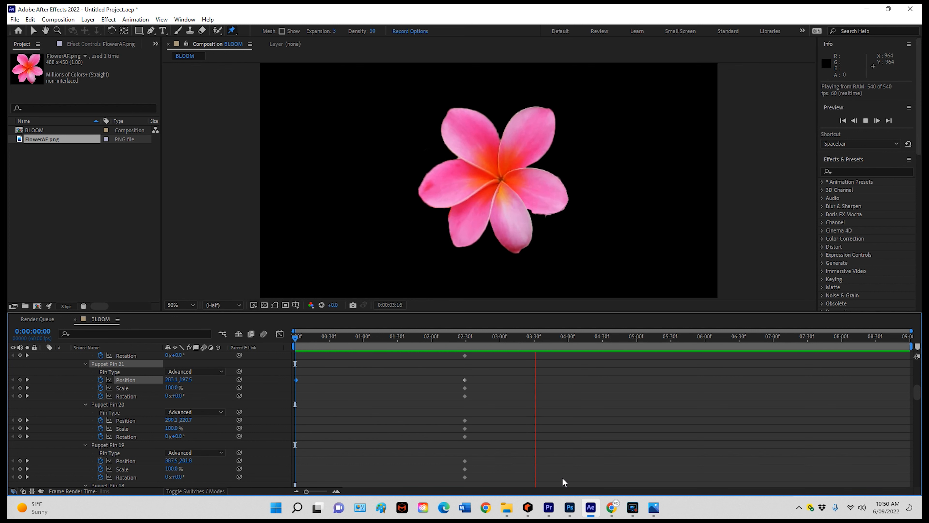
pyautogui.press('space')
# - Select all puppet pins from Puppet Pin 24 to Puppet Pin 1 and add position keyframes for them at 0:00:04:51
pyautogui.scroll(7, 133, 379)
pyautogui.scroll(1, 132, 383)
pyautogui.scroll(-2, 120, 409)
pyautogui.click(121, 390)
pyautogui.scroll(-7, 130, 430)
pyautogui.scroll(-20, 131, 434)
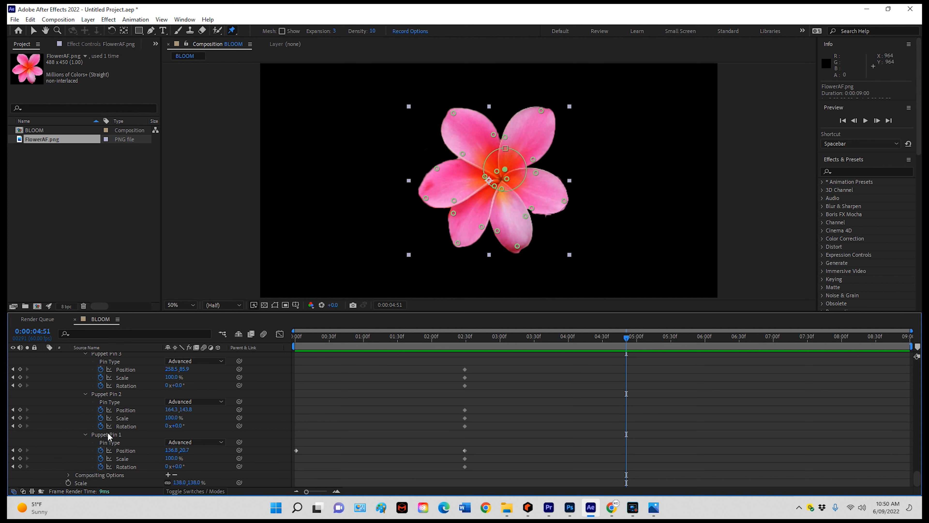
pyautogui.keyDown('shift'); pyautogui.click(109, 435); pyautogui.keyUp('shift')
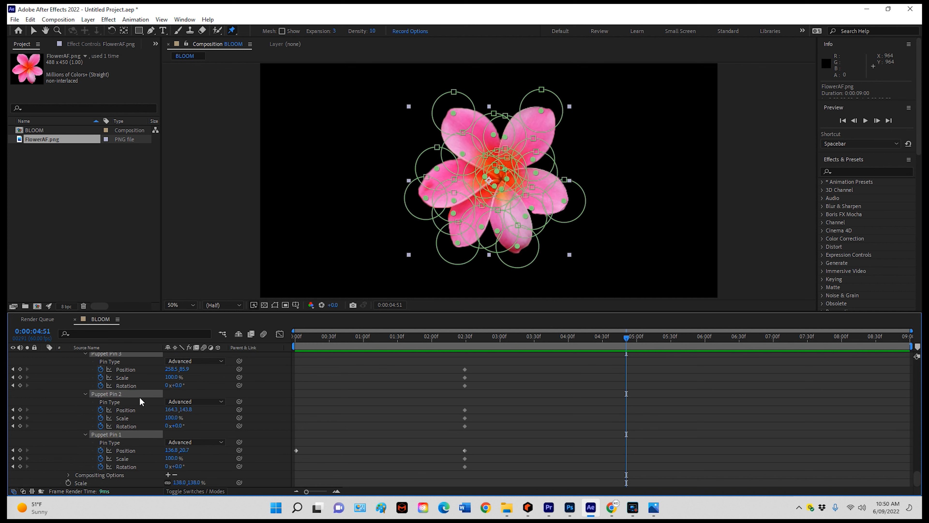
pyautogui.click(20, 409)
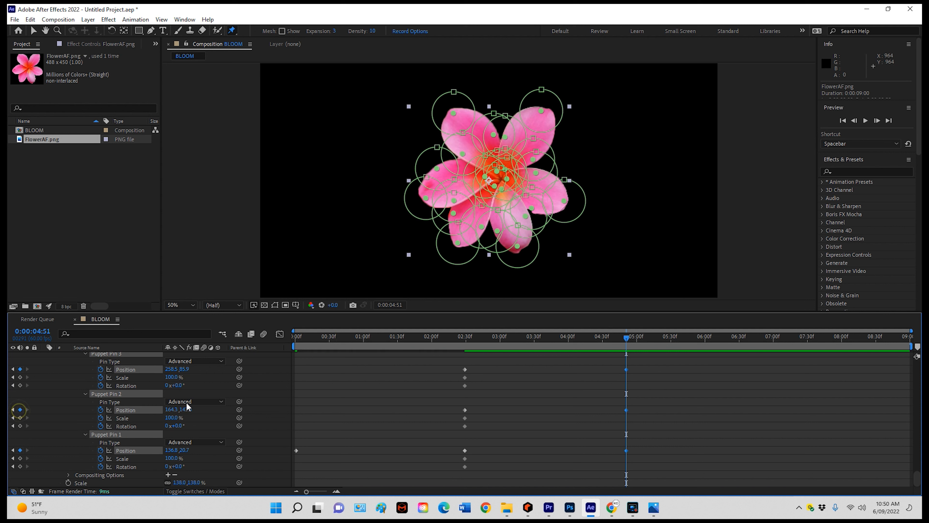
# - Preview the animation, move the pins' last position keyframes to 0:00:04:17, and replay it from the start, stopping at 0:00:06:00
pyautogui.press('space')
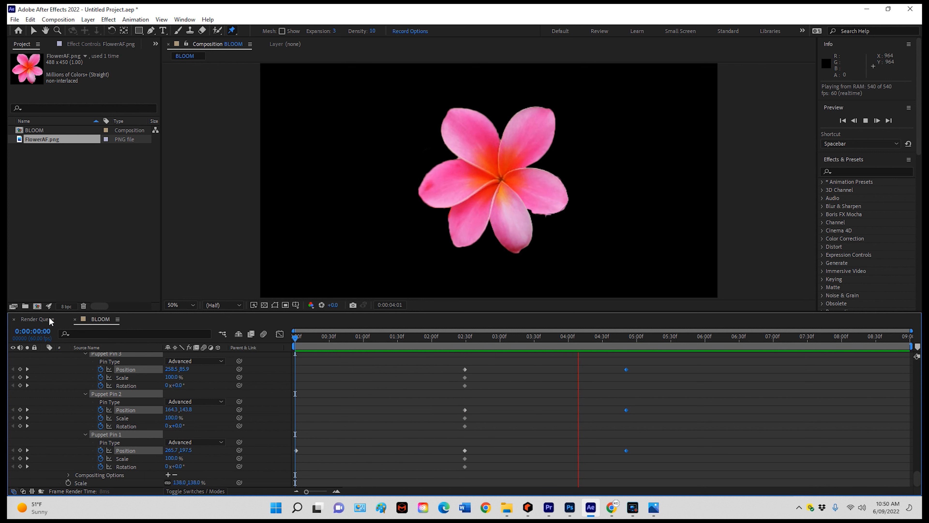
pyautogui.press('space')
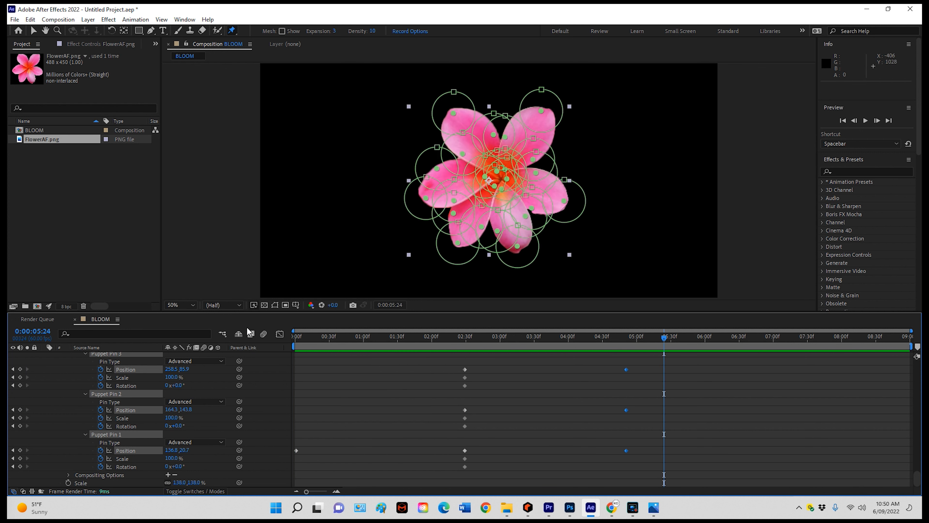
pyautogui.moveTo(626, 370); pyautogui.dragTo(587, 374)
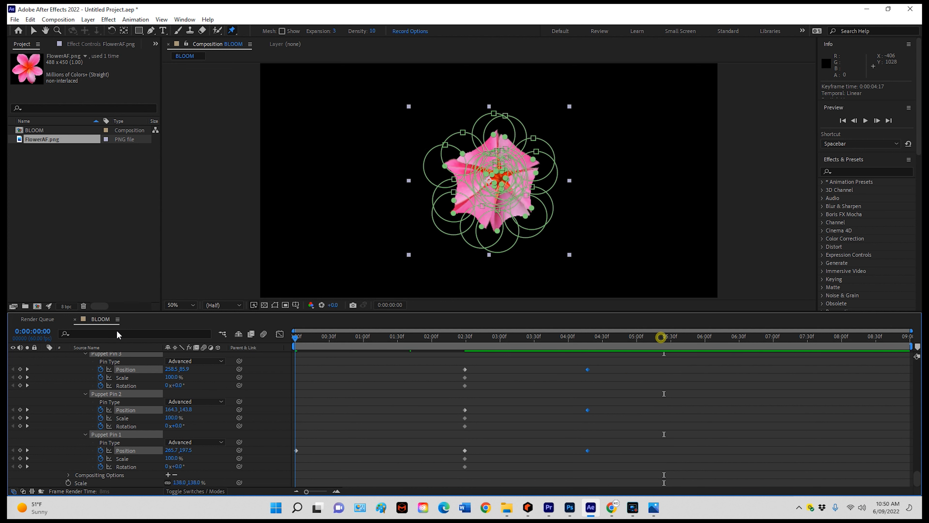
pyautogui.press('space')
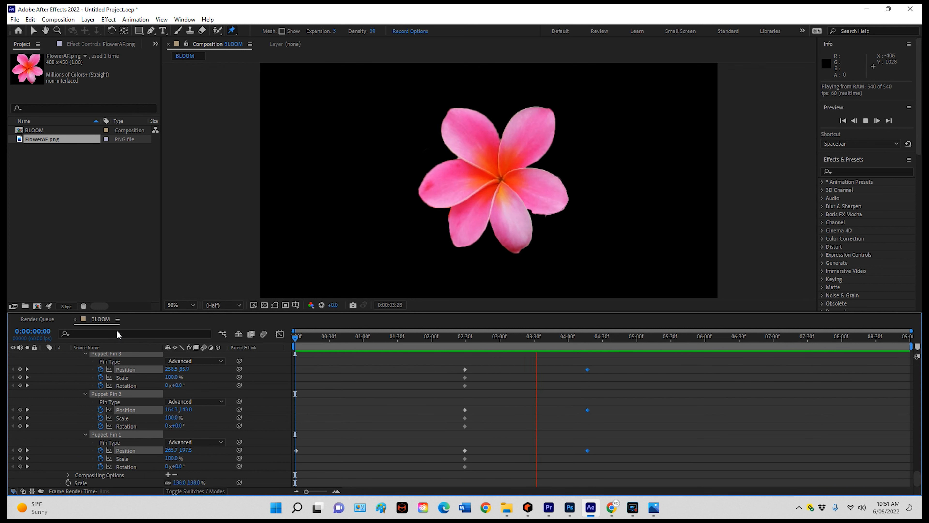
pyautogui.press('space')
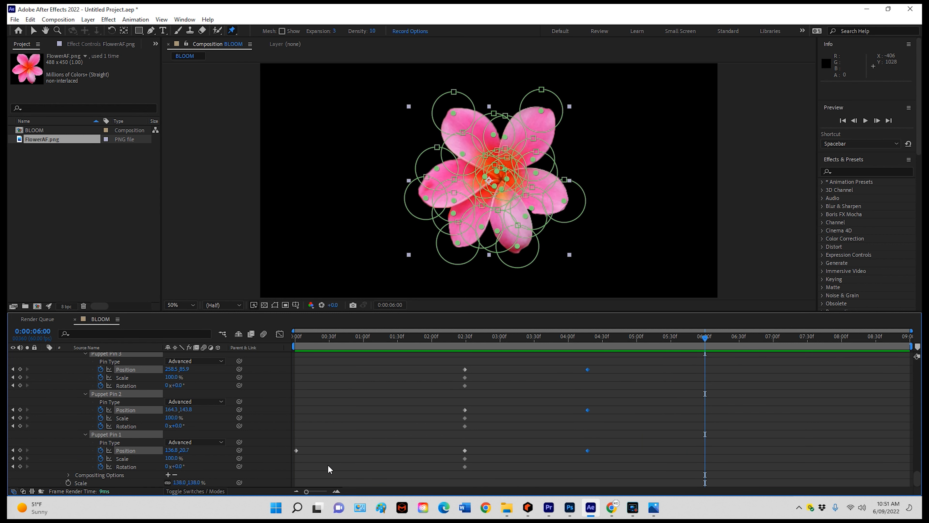
# - Copy the closed-flower position keyframes at the start of the timeline and paste them at 0:00:06:00
pyautogui.moveTo(302, 467); pyautogui.dragTo(294, 366)
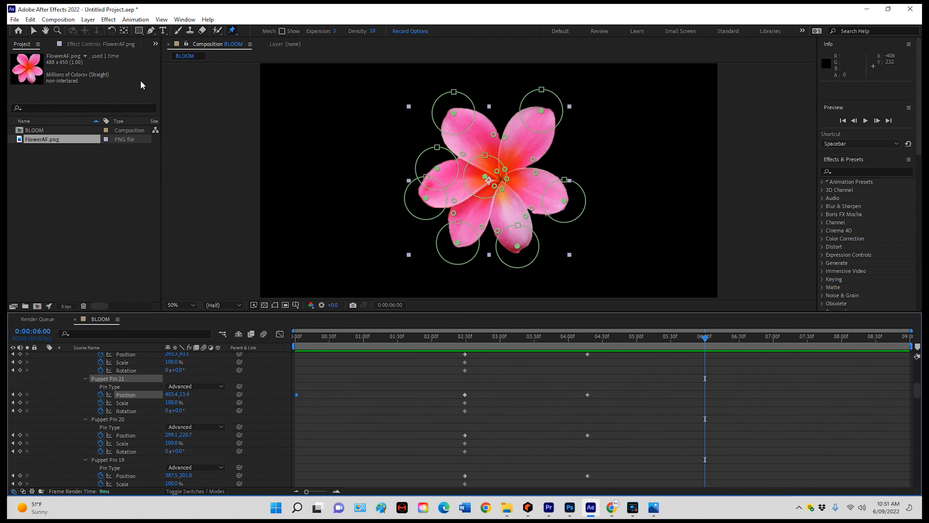
pyautogui.click(30, 20)
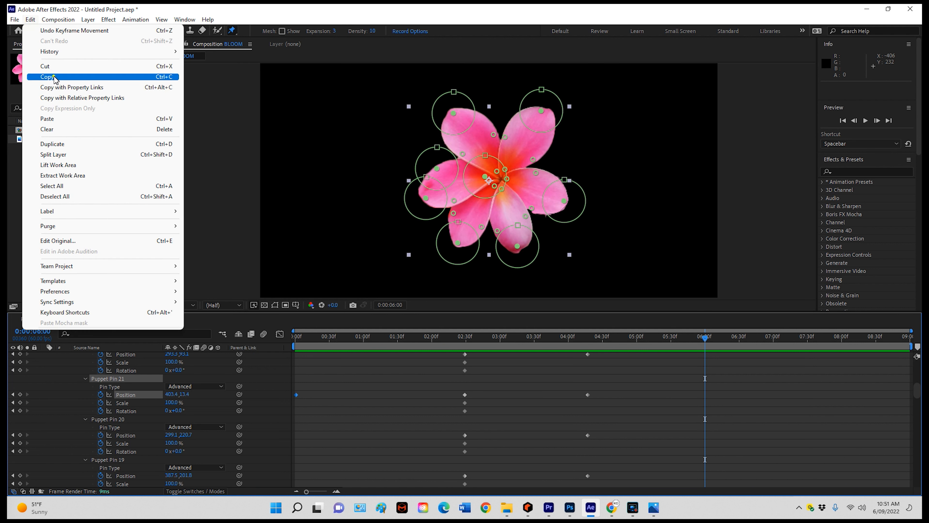
pyautogui.click(54, 78)
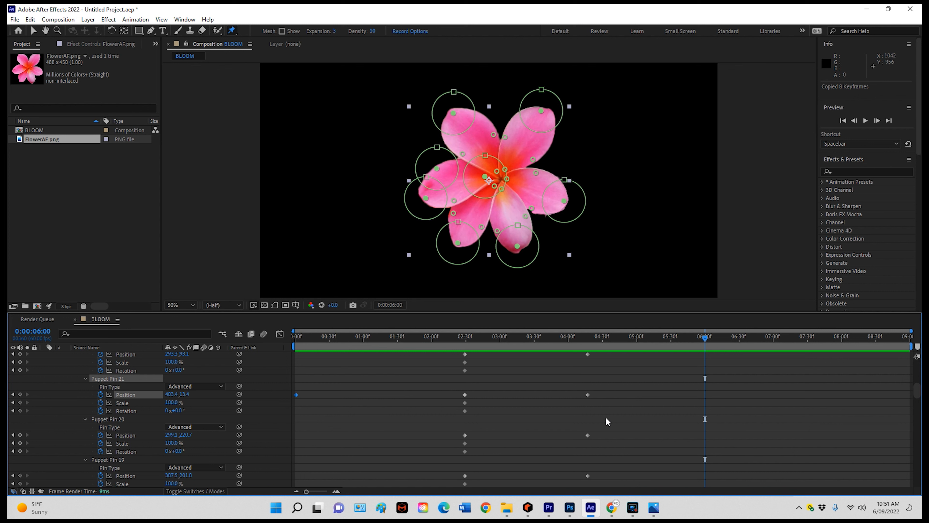
pyautogui.hotkey('ctrl', 'v')
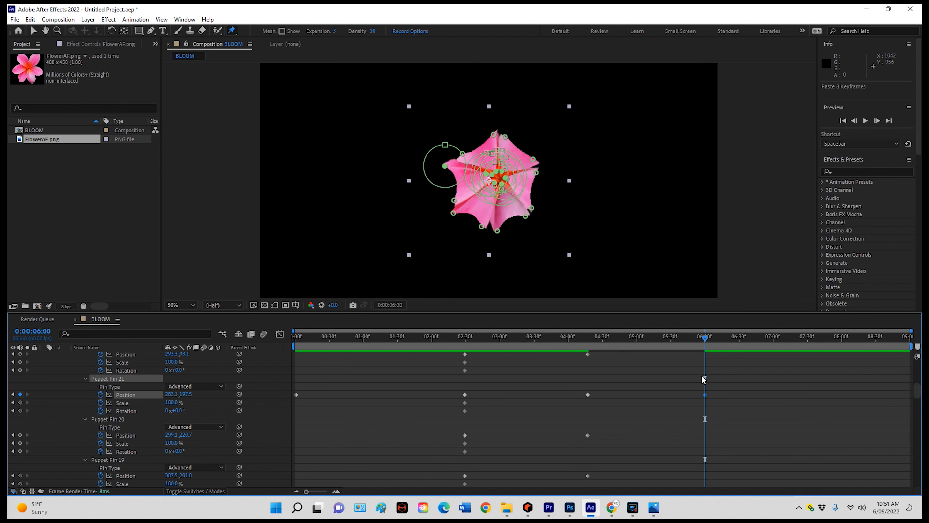
# - Return to 0:00:00:00 and preview the flower opening and closing
pyautogui.moveTo(703, 344); pyautogui.dragTo(201, 344)
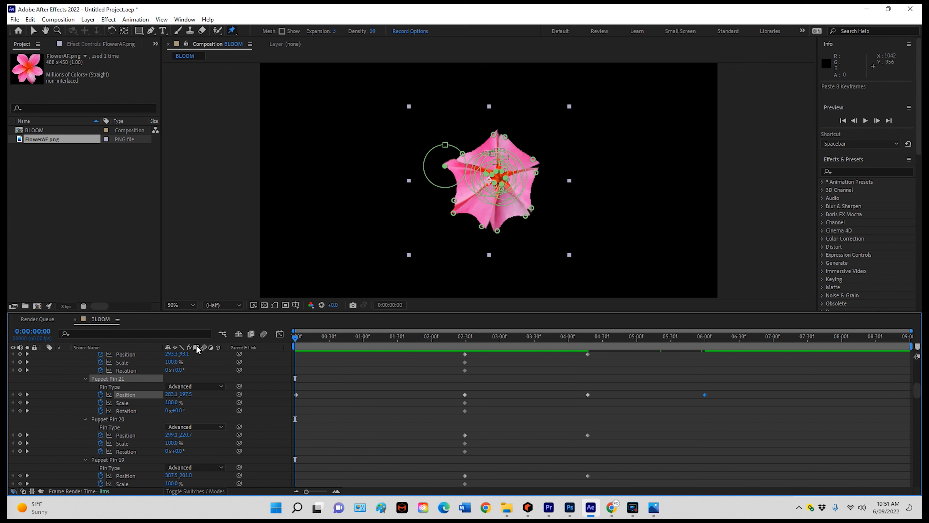
pyautogui.press('space')
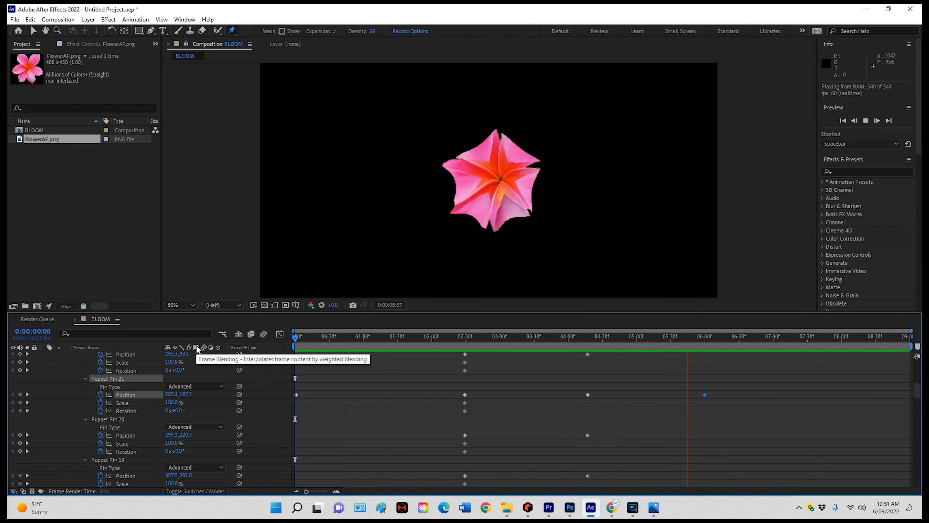
pyautogui.press('space')
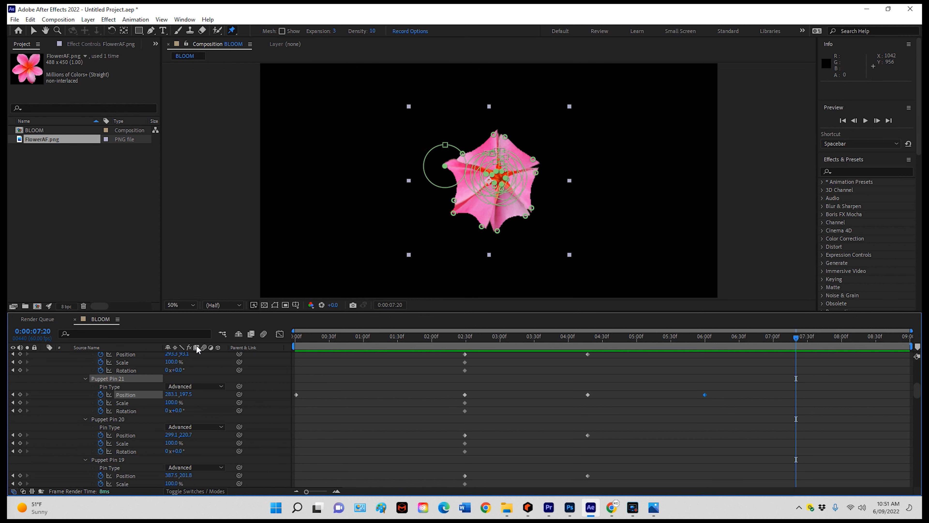
# - Deselect all puppet pins and keyframes and play the full animation again from the start
pyautogui.scroll(-5, 338, 417)
pyautogui.moveTo(427, 370); pyautogui.dragTo(472, 328)
pyautogui.click(554, 370)
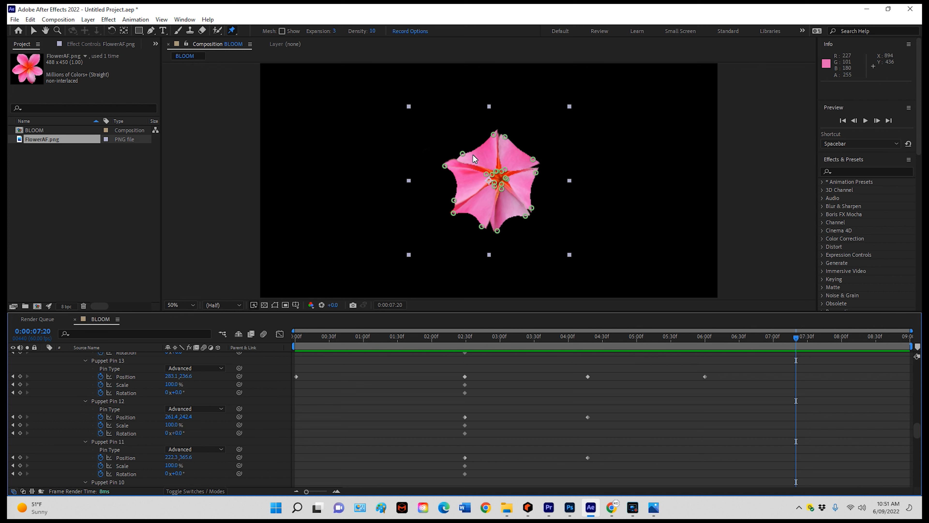
pyautogui.press('space')
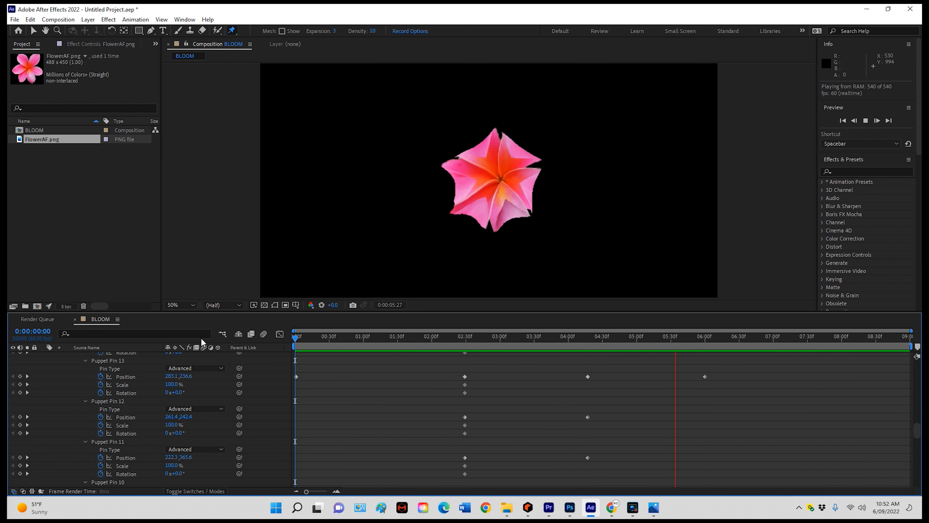
pyautogui.press('space')
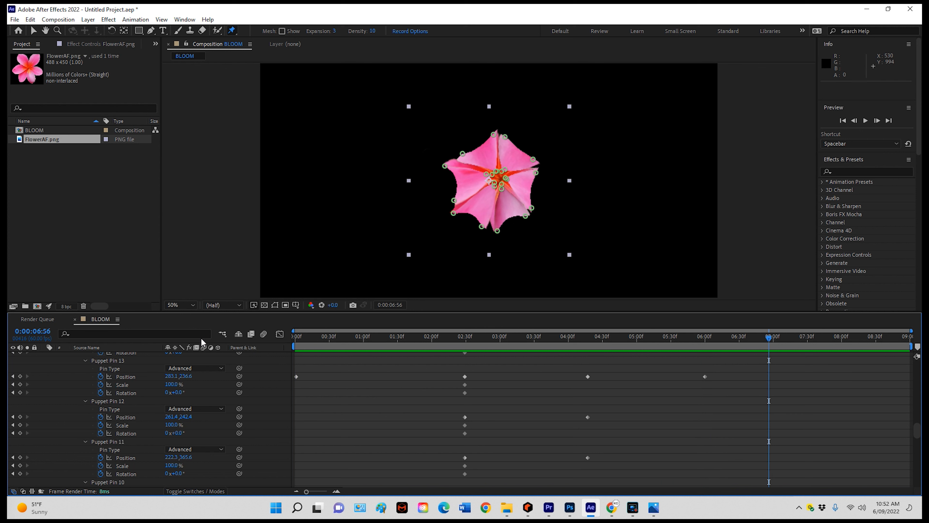
# - Move the current time to 0:00:01:13 and collapse the Mesh 1 group of the Puppet effect
pyautogui.moveTo(768, 339); pyautogui.dragTo(378, 344)
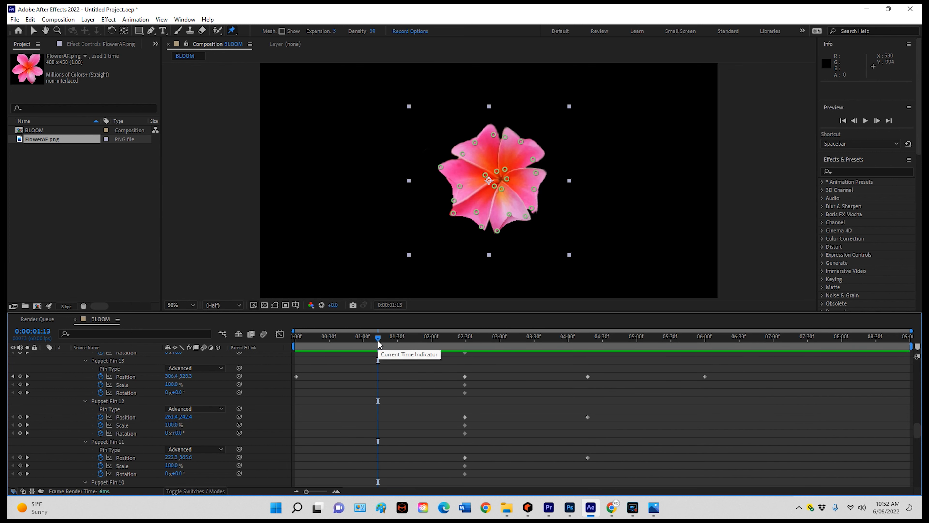
pyautogui.scroll(15, 124, 428)
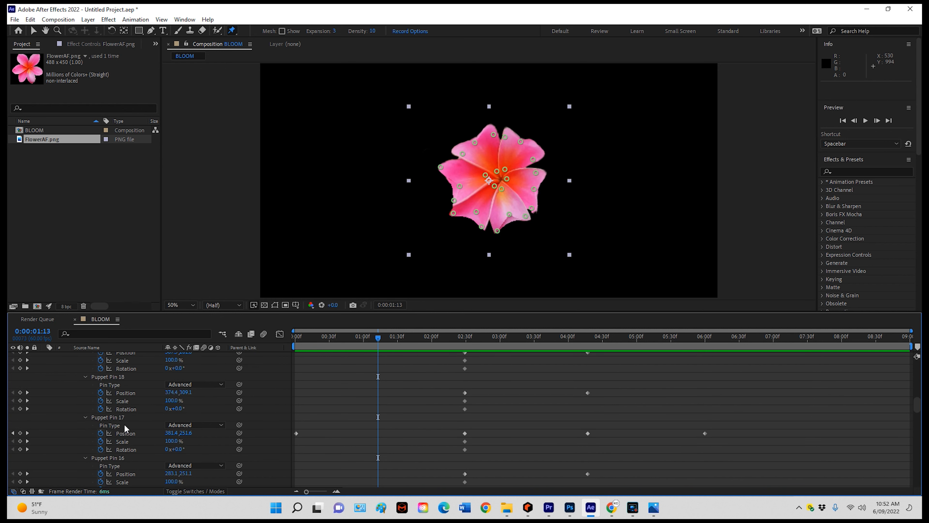
pyautogui.scroll(5, 84, 419)
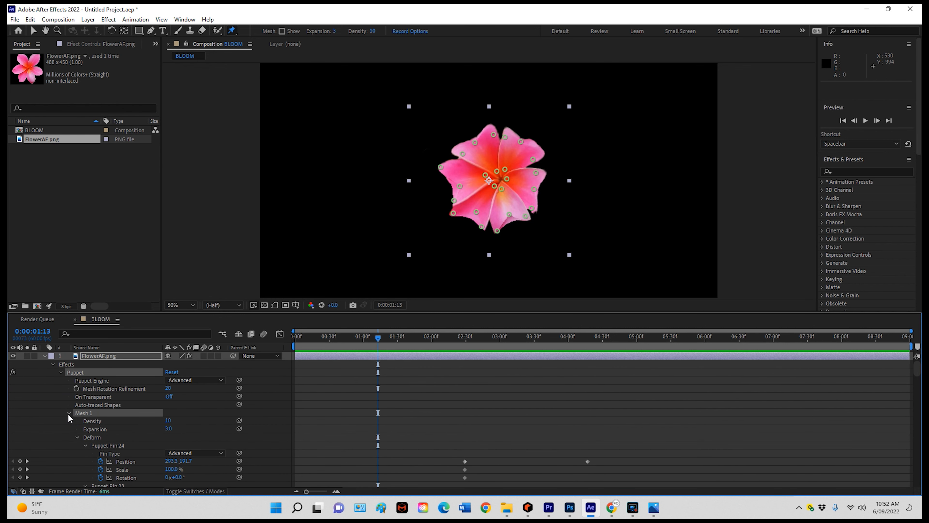
pyautogui.click(68, 413)
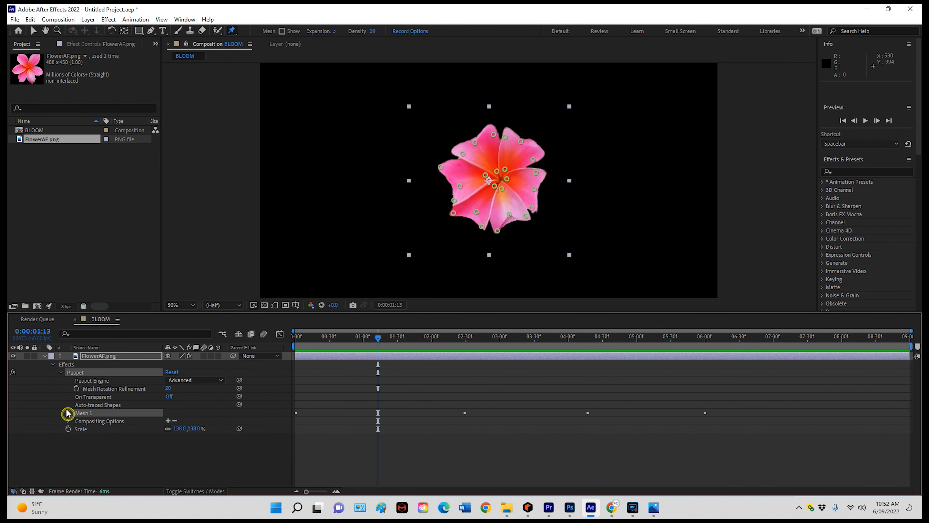
# - Collapse the Puppet effect, make the flower layer 3D, and tilt it to an X Rotation of -54° and Y Rotation of -21°
pyautogui.click(61, 373)
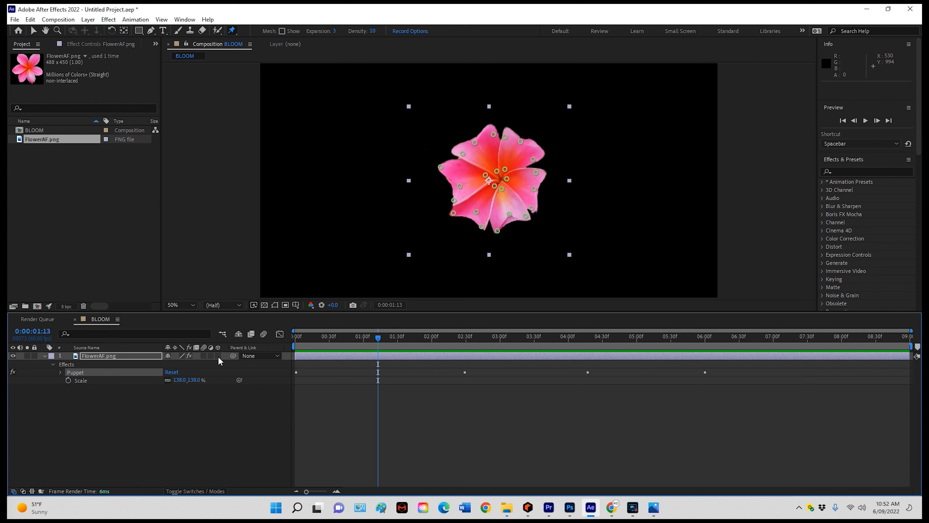
pyautogui.click(218, 356)
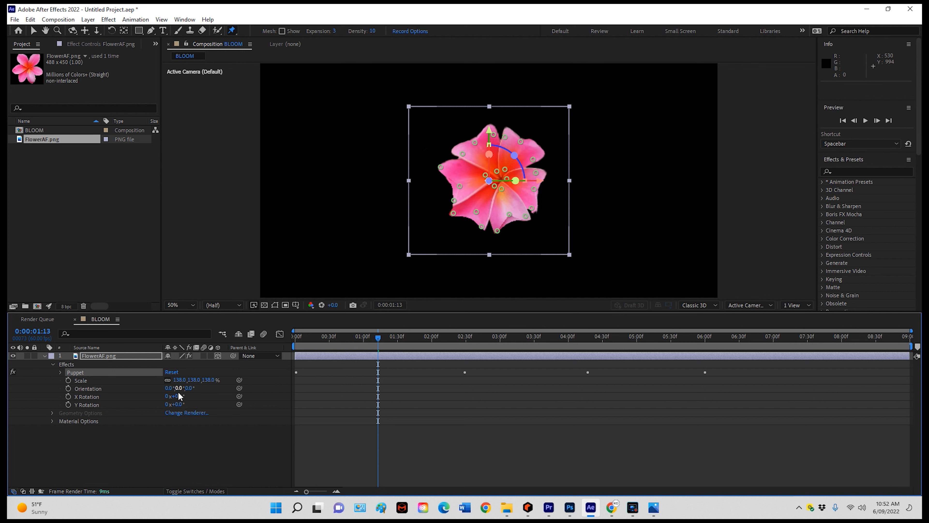
pyautogui.moveTo(178, 396)
pyautogui.mouseDown()
pyautogui.moveTo(161, 402)
pyautogui.moveTo(182, 405)
pyautogui.moveTo(171, 408)
pyautogui.mouseUp()
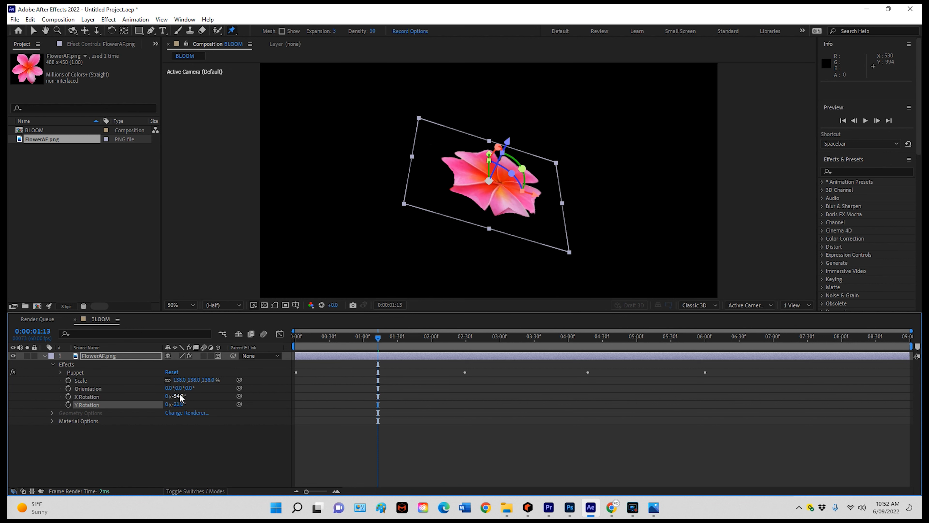
# - Set the flower layer's vertical position to 345 and its scale to 150%, and preview the tilted bloom animation
pyautogui.hotkey('shift', 'p')
pyautogui.moveTo(185, 380); pyautogui.dragTo(67, 407)
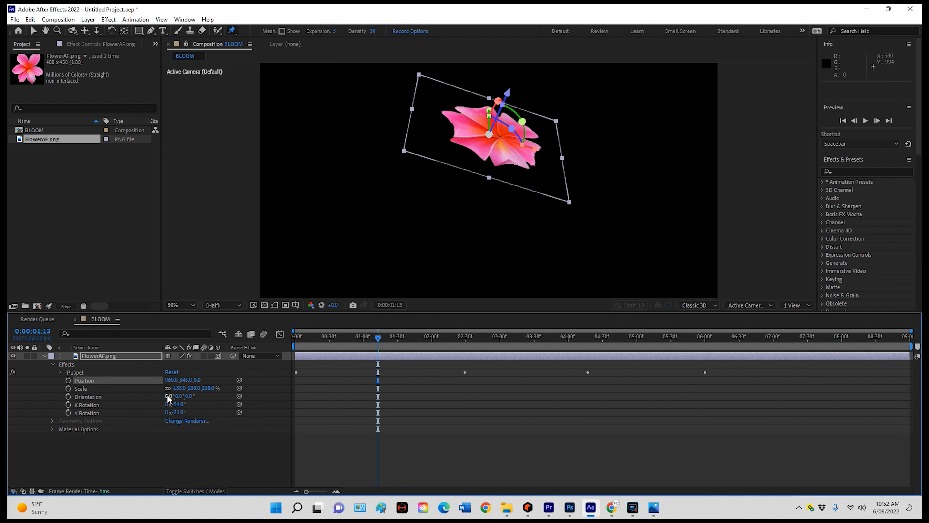
pyautogui.moveTo(194, 388); pyautogui.dragTo(196, 388)
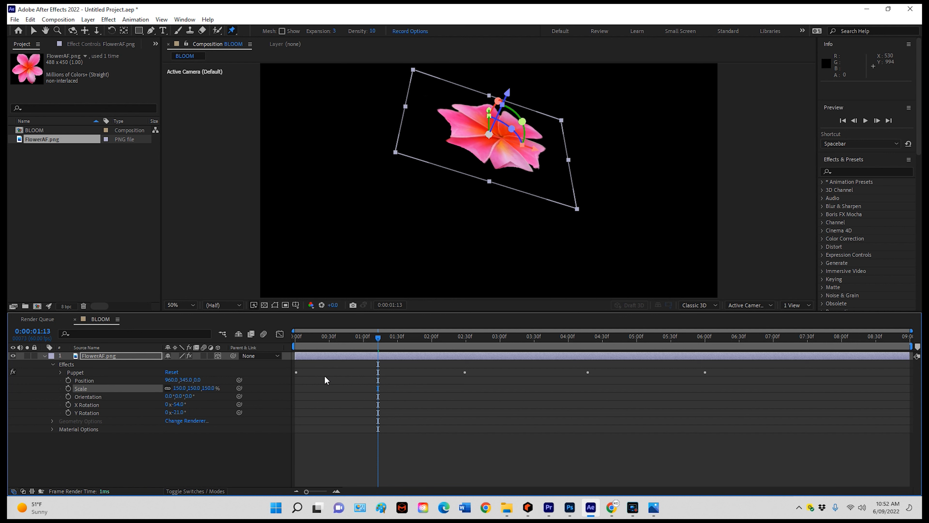
pyautogui.press('space')
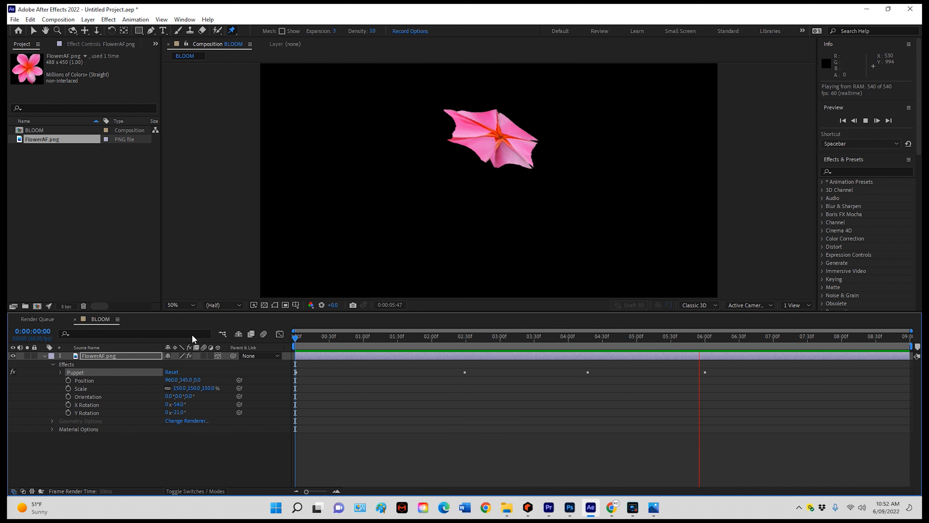
pyautogui.press('space')
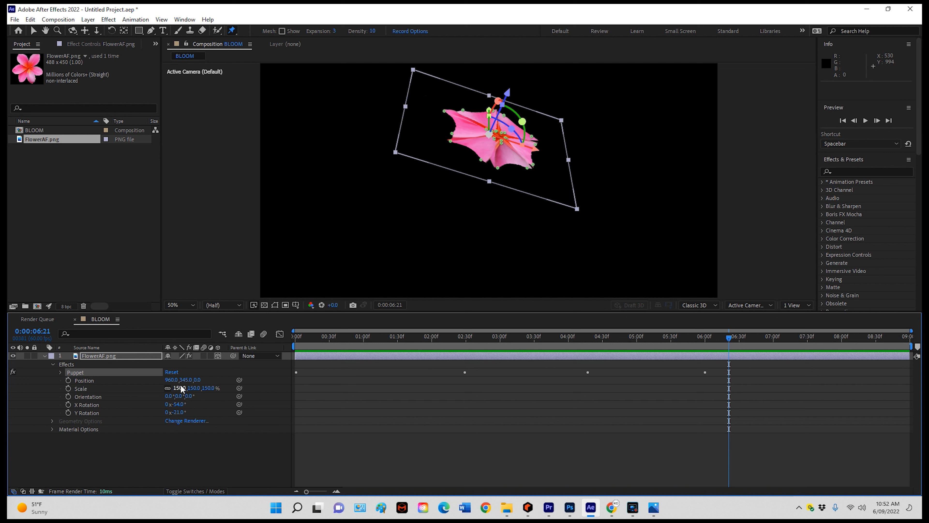
# - Set the flower layer's horizontal position to 695 and preview the animation again
pyautogui.moveTo(175, 381); pyautogui.dragTo(40, 372)
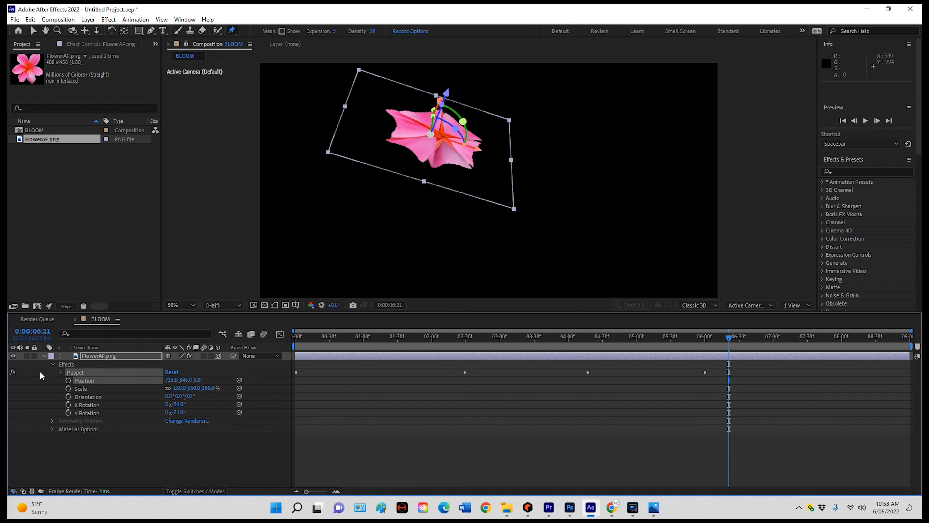
pyautogui.press('space')
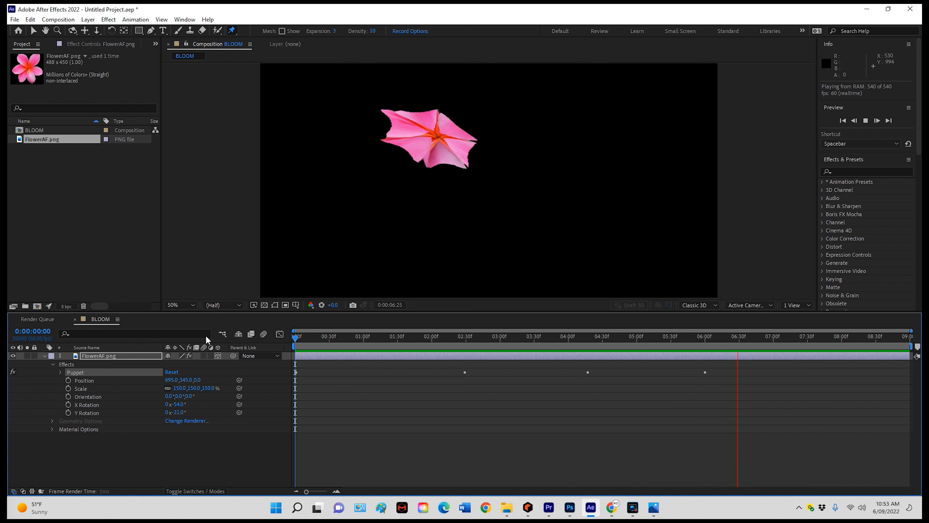
pyautogui.press('space')
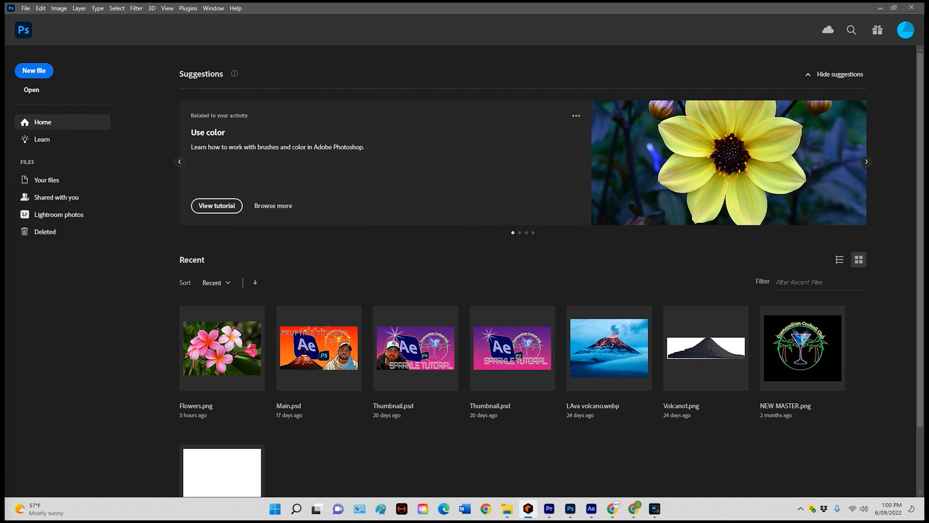
# - In Photoshop, create a new 800 × 800 px document and hide the grid
pyautogui.click(34, 70)
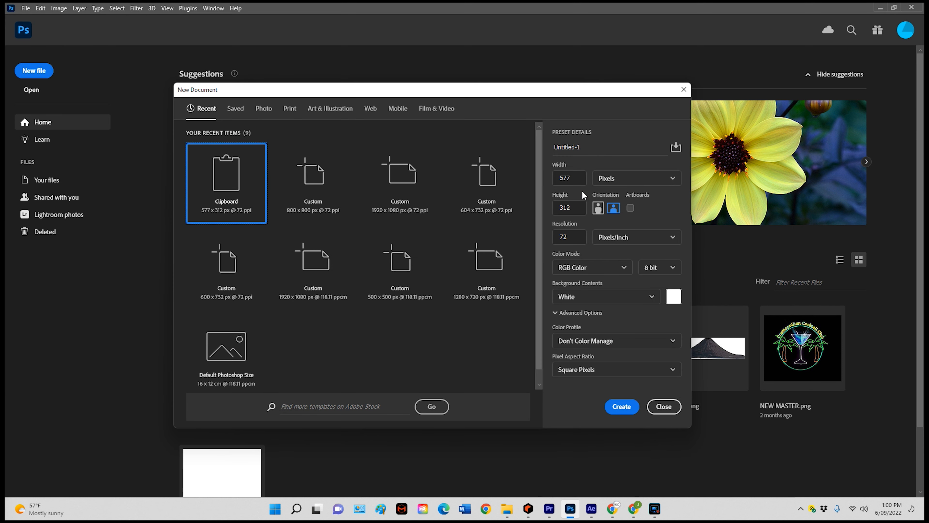
pyautogui.write('800')
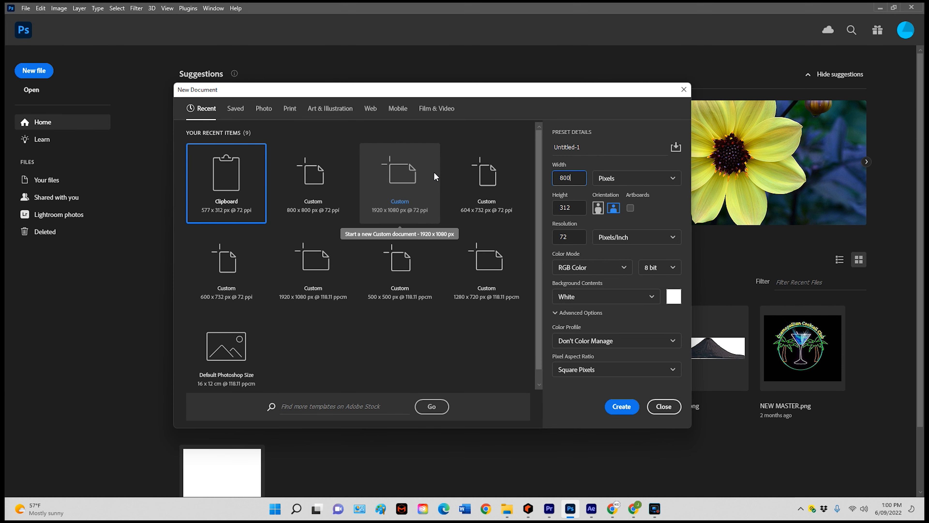
pyautogui.click(574, 204)
pyautogui.write('800')
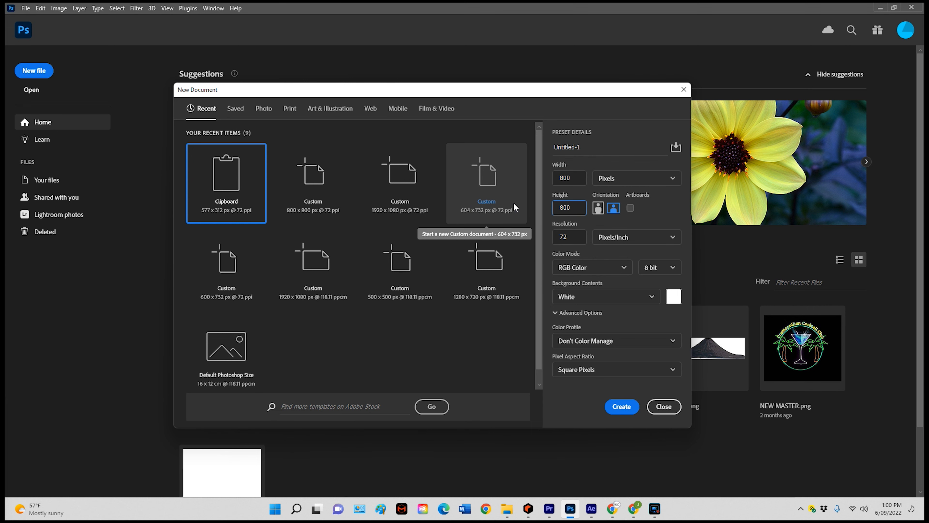
pyautogui.click(628, 408)
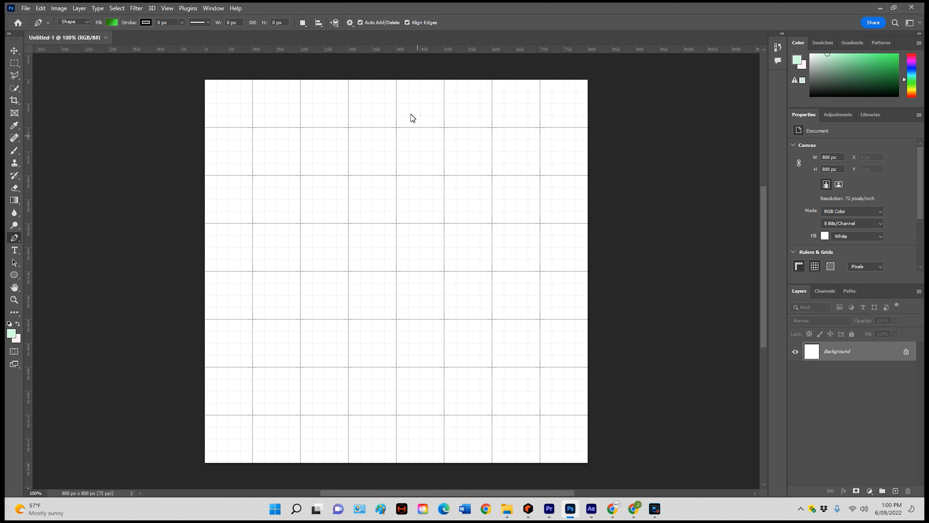
pyautogui.click(169, 8)
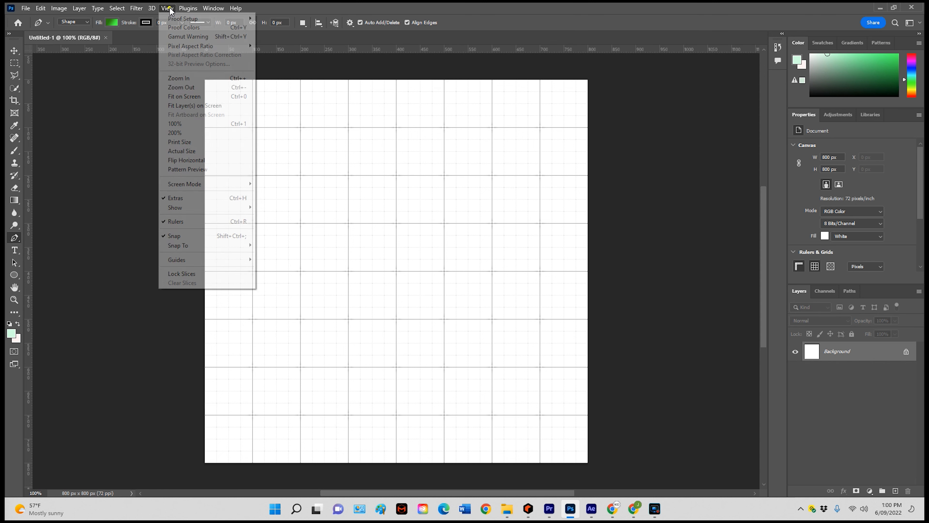
pyautogui.click(197, 198)
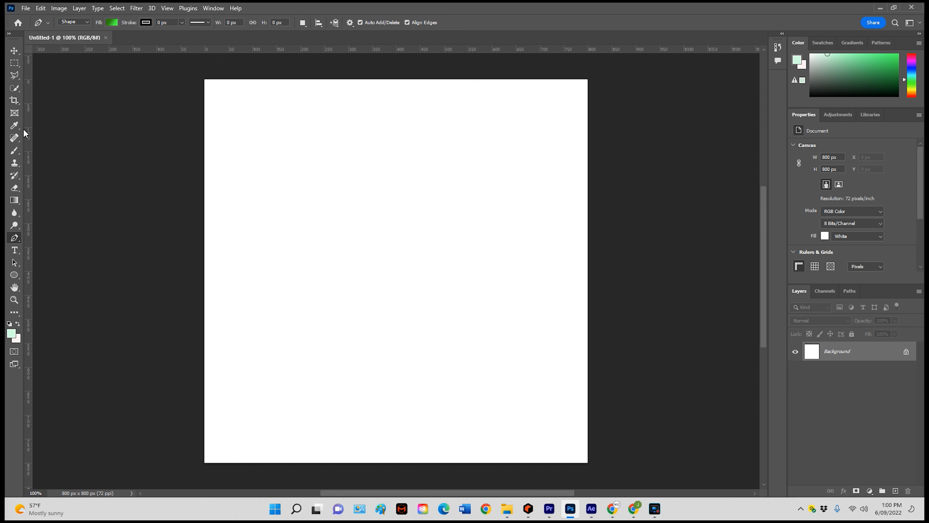
# - With the rulers shown, place a vertical guide at 400 px and start a Pen shape on its lower part
pyautogui.moveTo(28, 128); pyautogui.dragTo(28, 168)
pyautogui.hotkey('ctrl', 'r')
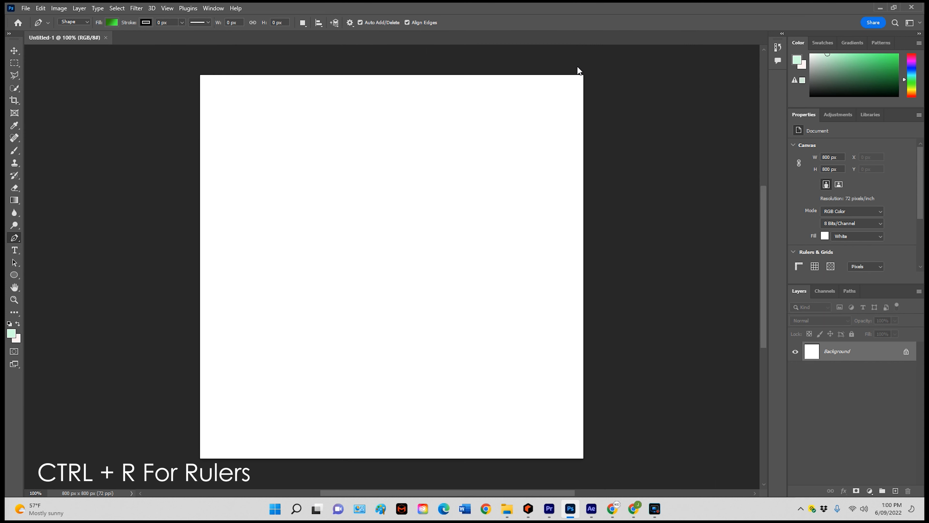
pyautogui.hotkey('ctrl', 'r')
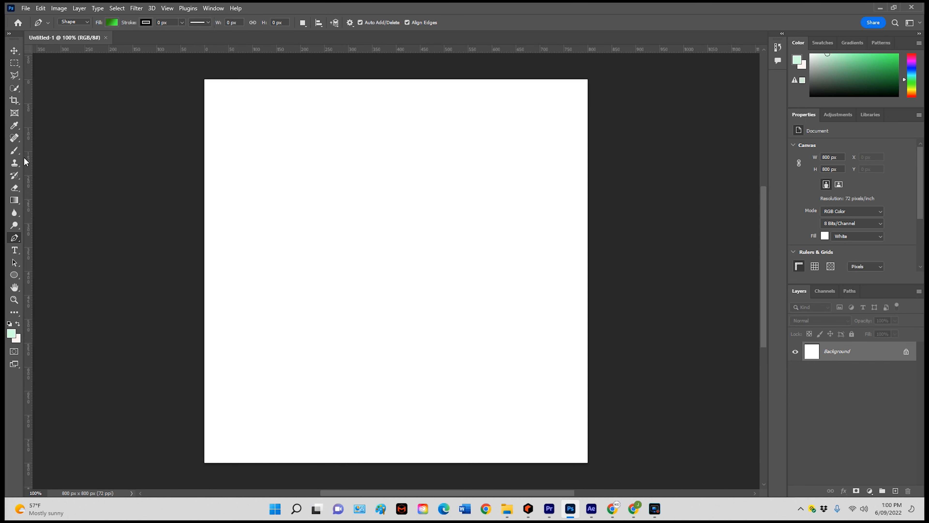
pyautogui.moveTo(28, 156); pyautogui.dragTo(397, 158)
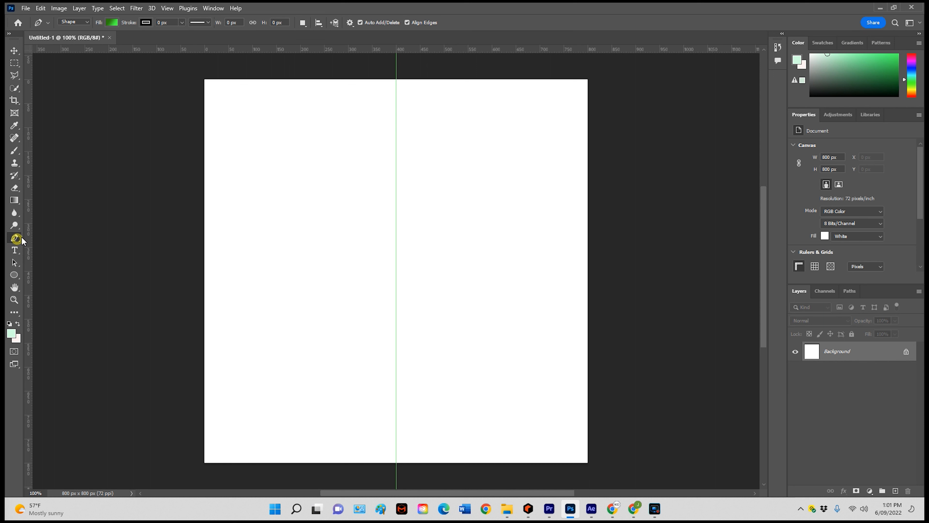
pyautogui.click(397, 352)
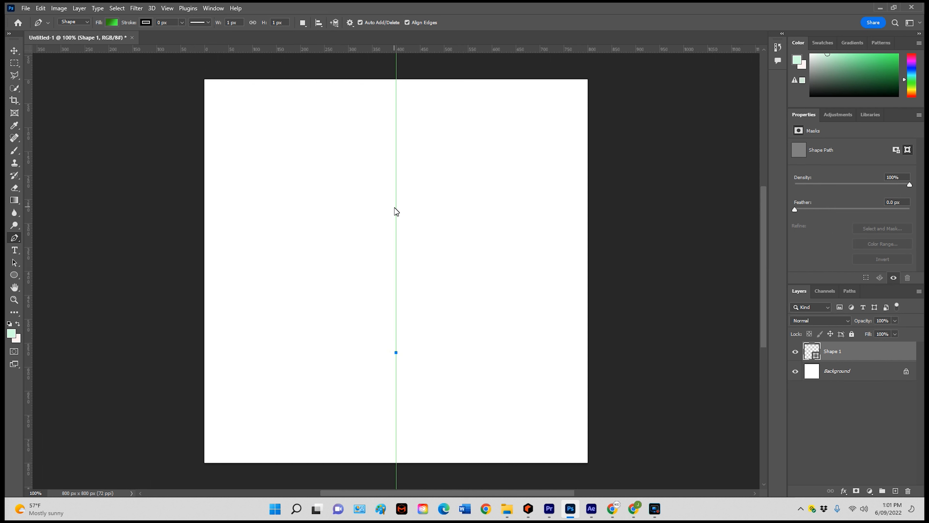
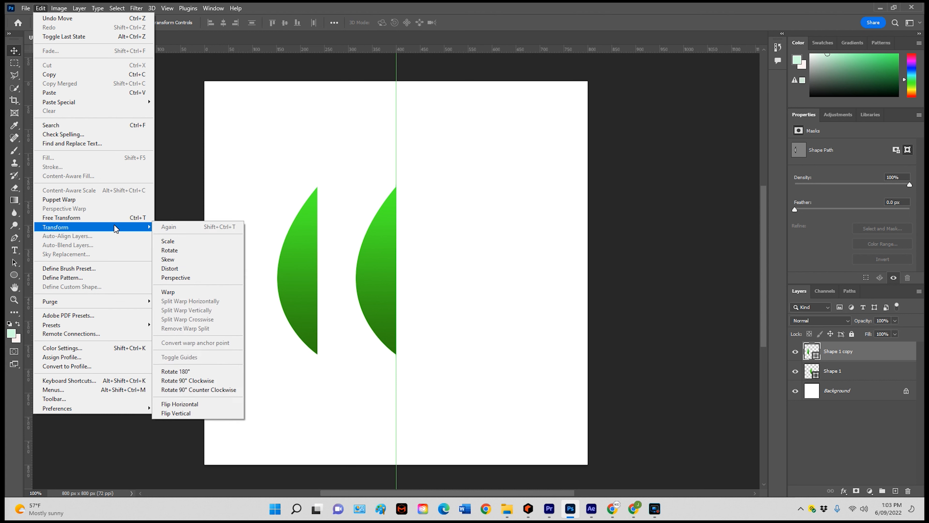
# - Try flipping the half-leaf copy horizontally and the whole canvas horizontally, undoing each flip
pyautogui.click(197, 404)
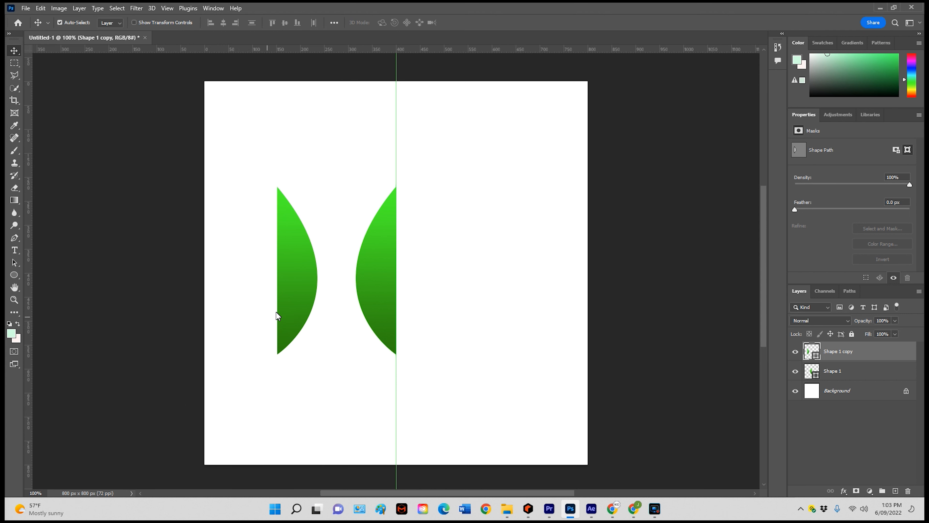
pyautogui.hotkey('ctrl', 'z')
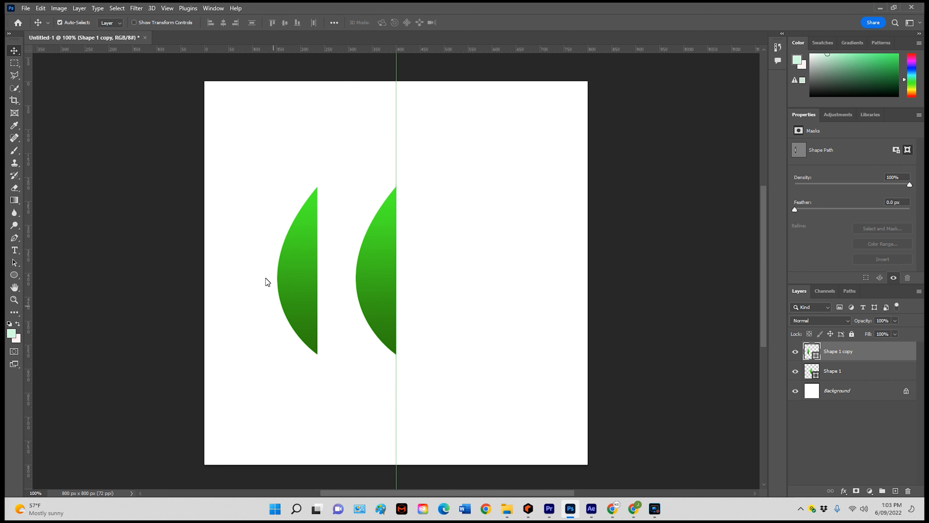
pyautogui.click(61, 9)
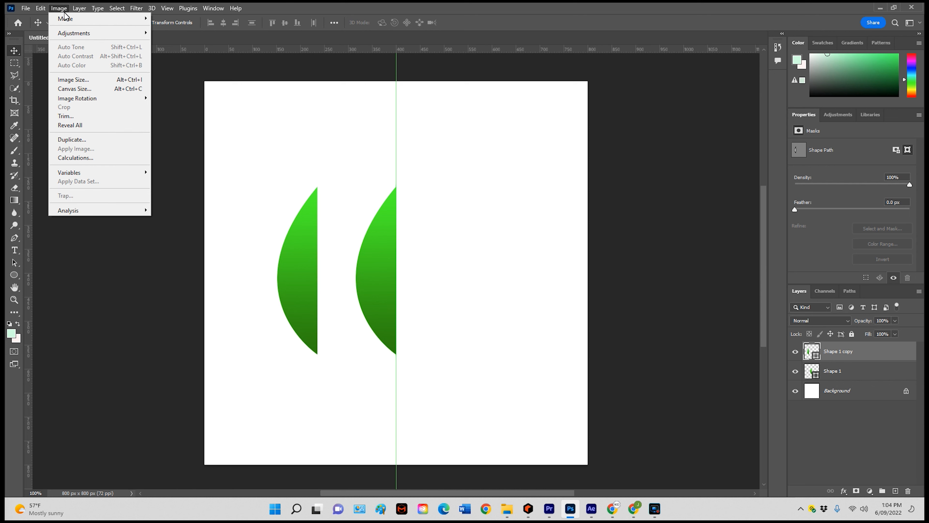
pyautogui.moveTo(80, 8)
pyautogui.moveTo(94, 99)
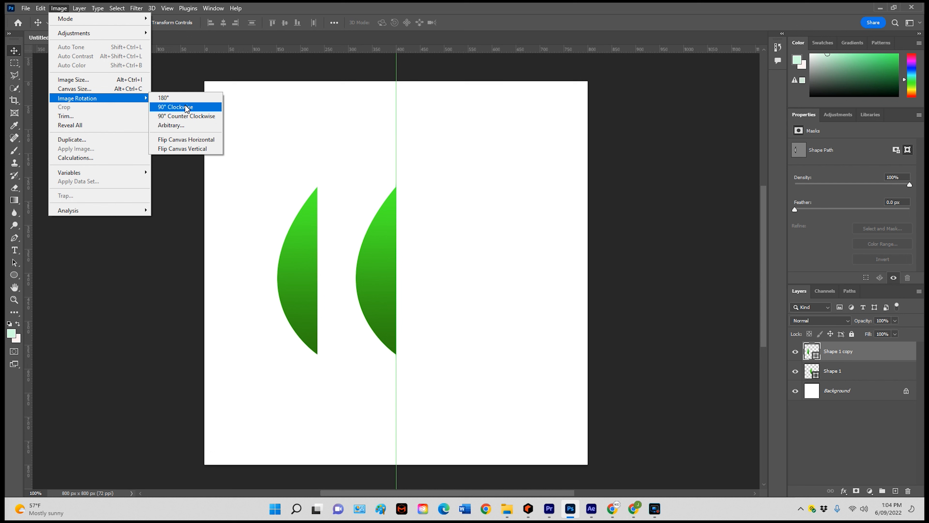
pyautogui.click(188, 140)
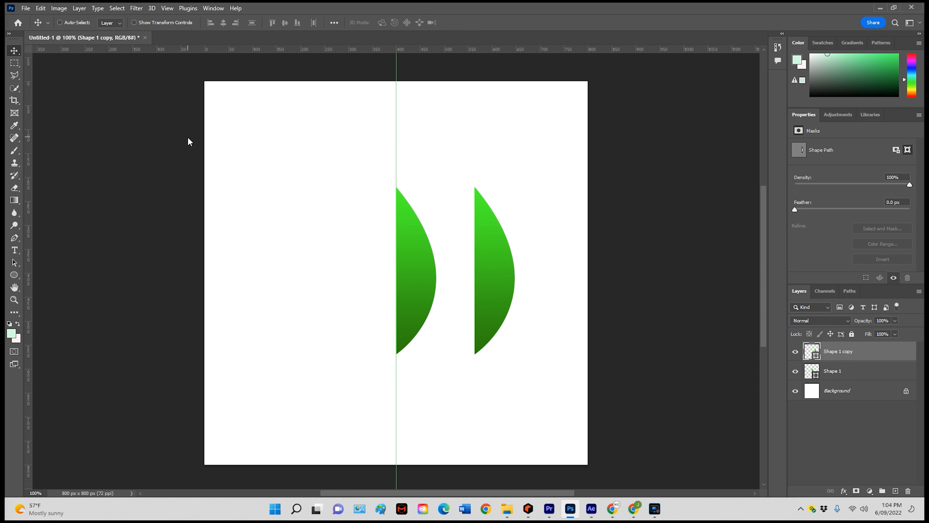
pyautogui.hotkey('ctrl', 'z')
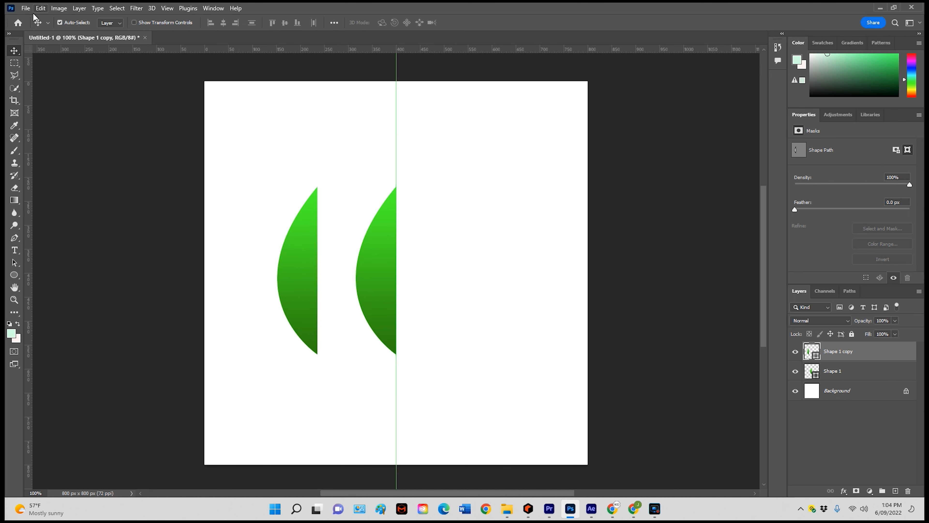
# - Flip the half-leaf copy horizontally and move it against the original half along the center guide to complete the leaf
pyautogui.click(40, 8)
pyautogui.moveTo(89, 226)
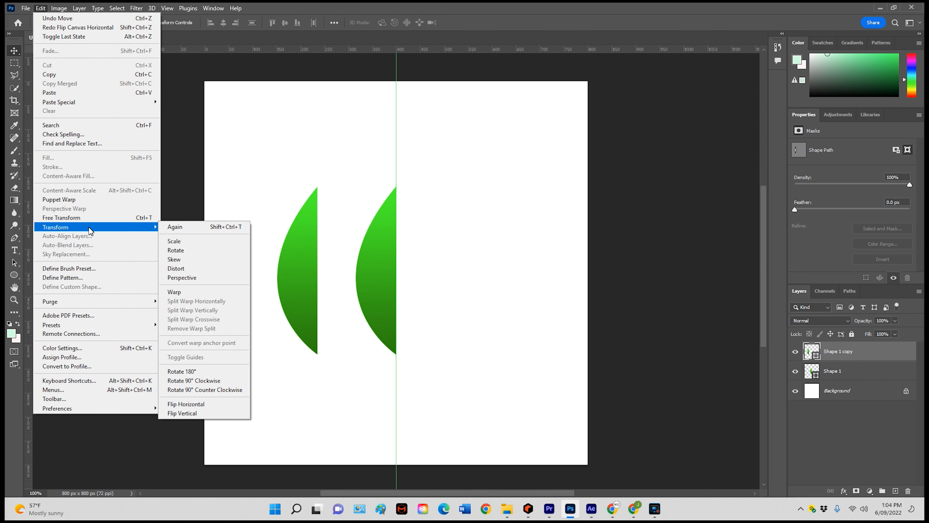
pyautogui.click(222, 403)
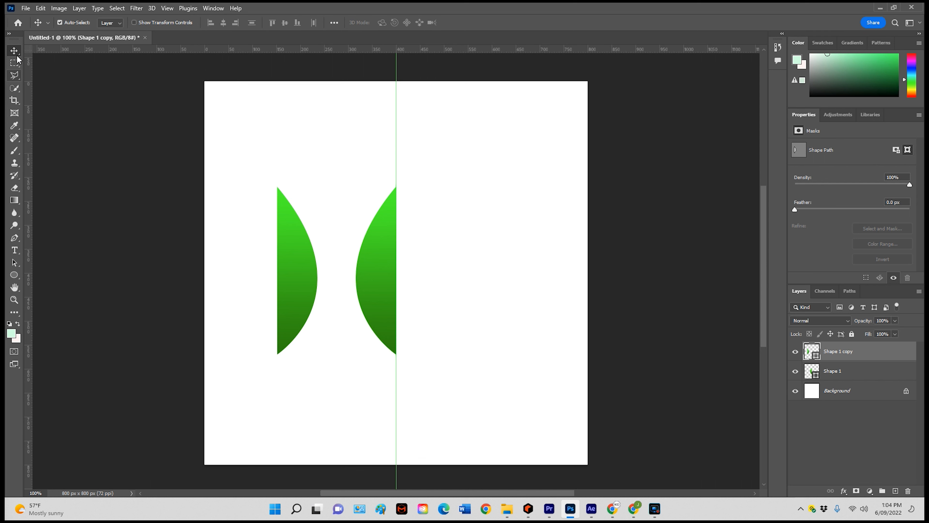
pyautogui.moveTo(298, 257); pyautogui.dragTo(419, 258)
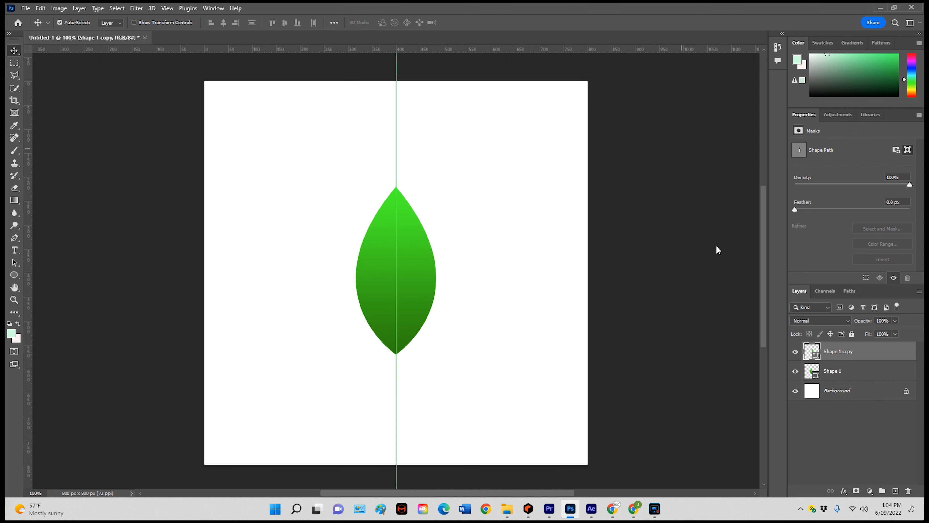
# - Hide the Background layer to check the leaf on transparency, and show it again
pyautogui.click(795, 390)
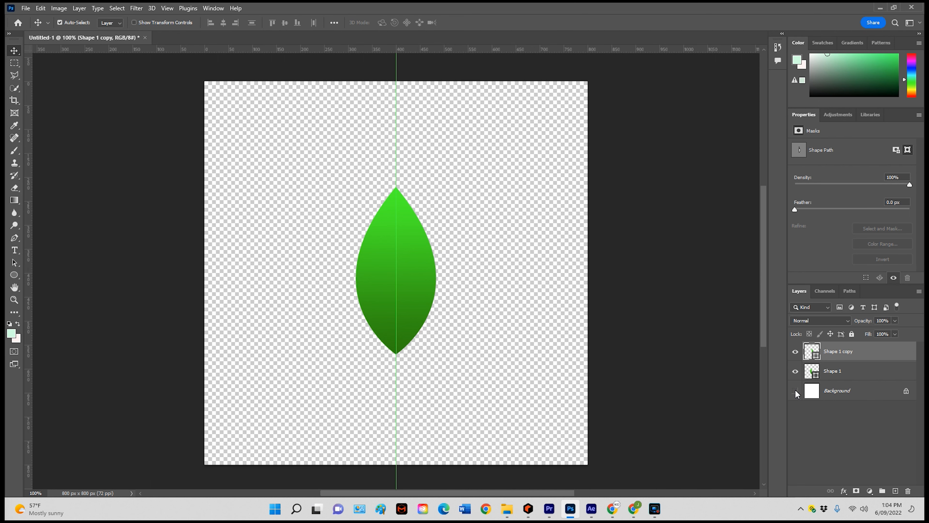
pyautogui.click(796, 391)
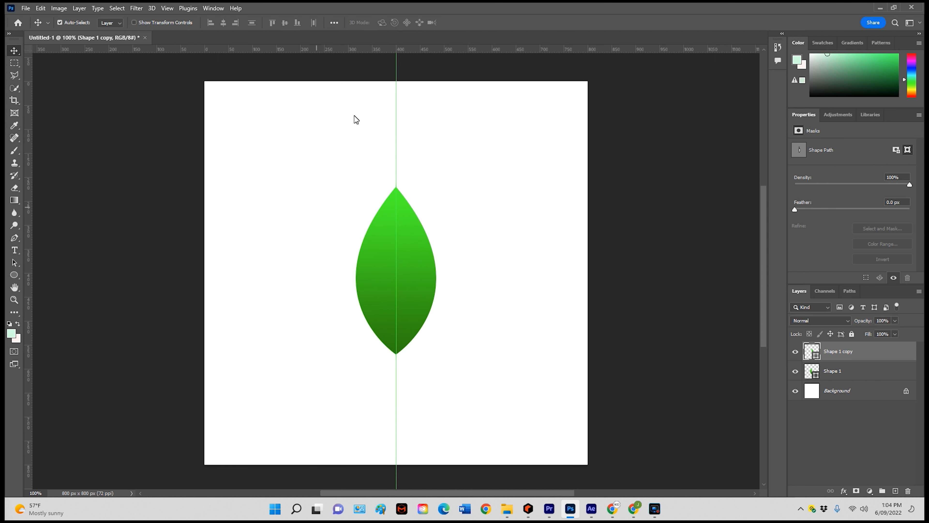
# - Turn the extras display on so the grid shows over the canvas, and select the Brush tool
pyautogui.click(168, 9)
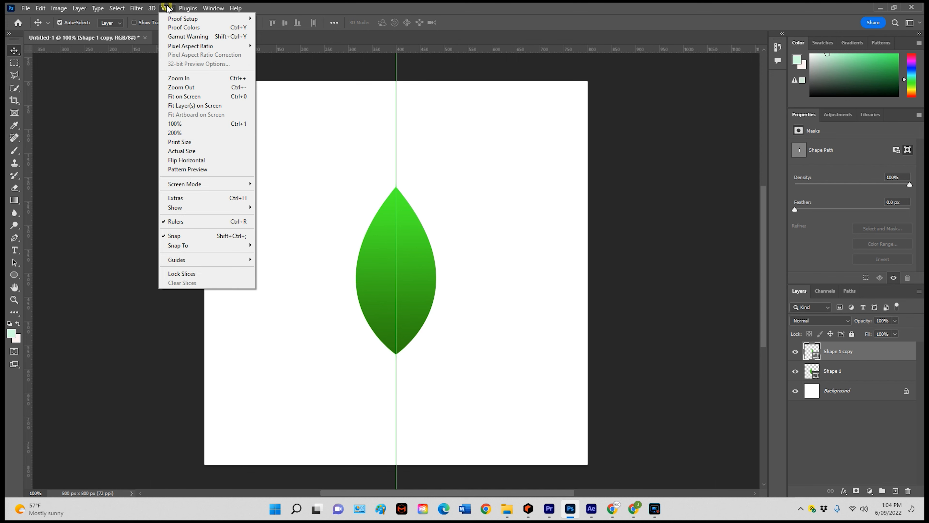
pyautogui.click(189, 198)
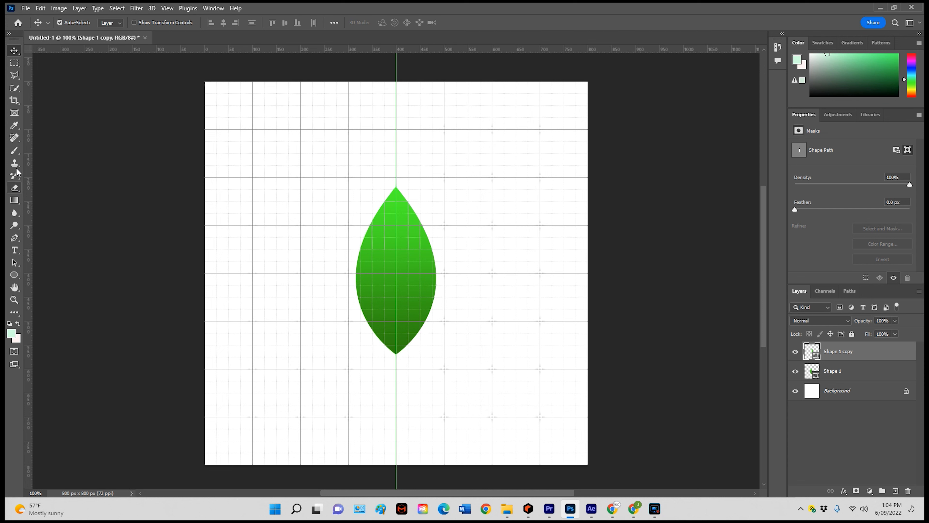
pyautogui.click(15, 150)
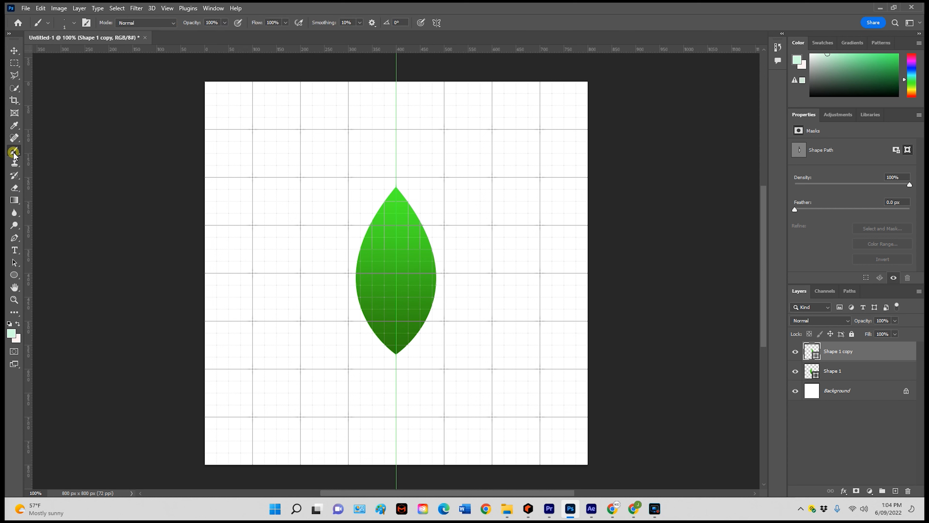
# - Set the foreground color to pale green #d2ffe2 and return to the Brush tool
pyautogui.click(10, 341)
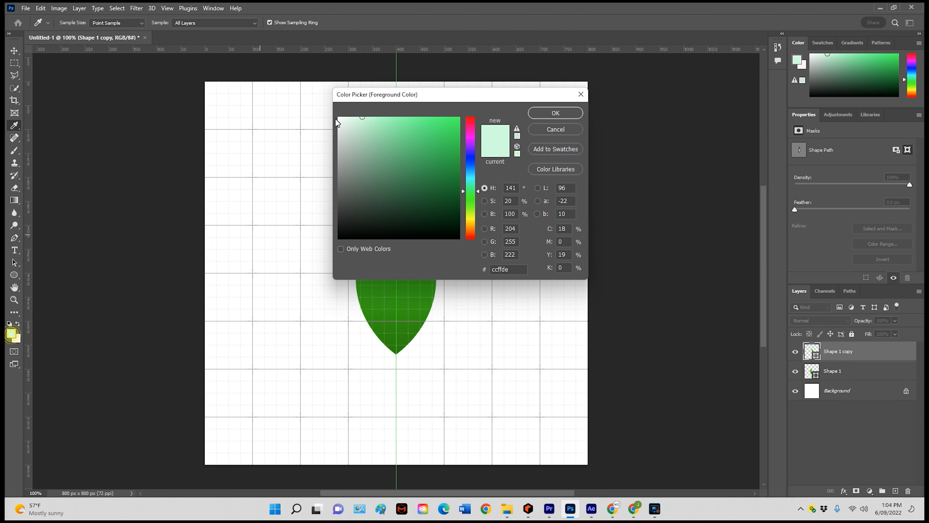
pyautogui.click(378, 121)
pyautogui.moveTo(378, 121)
pyautogui.mouseDown()
pyautogui.moveTo(348, 118)
pyautogui.moveTo(359, 118)
pyautogui.mouseUp()
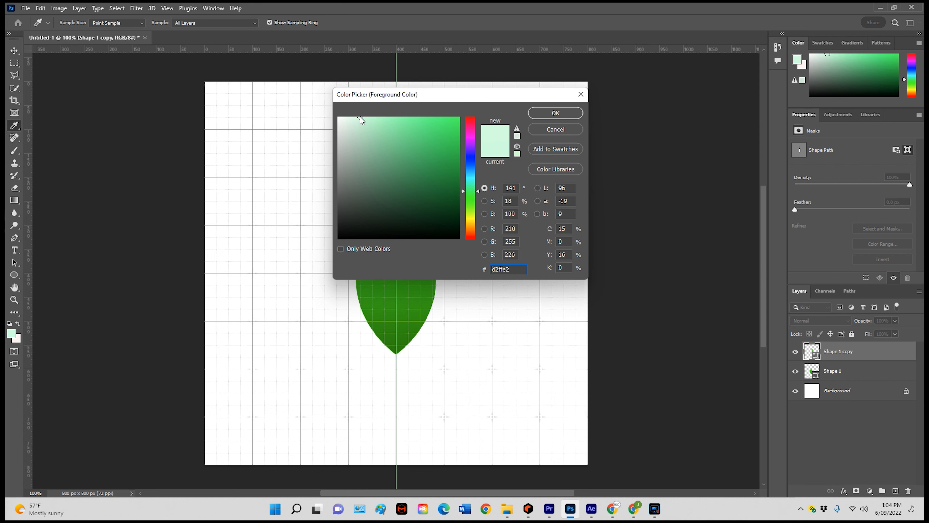
pyautogui.click(566, 113)
pyautogui.press('b')
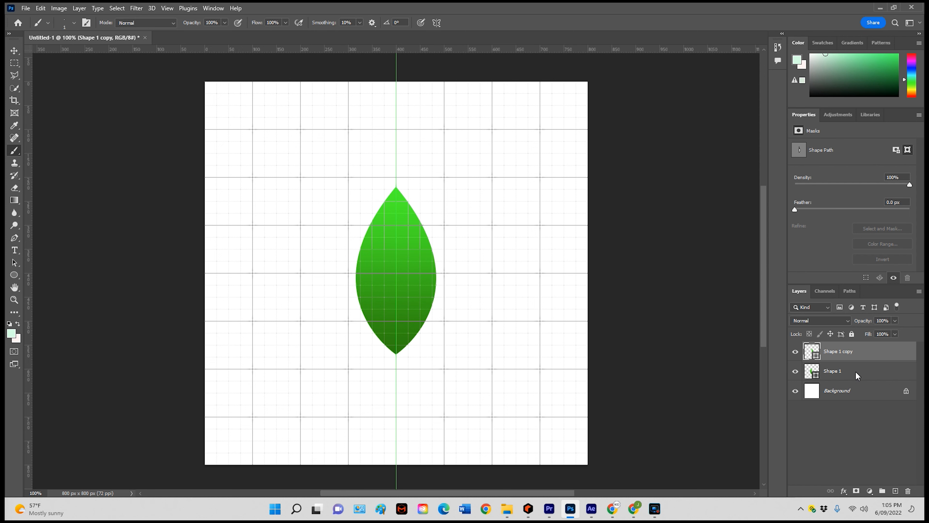
# - Merge the two half-leaf shape layers into one shape and rasterize the merged layer
pyautogui.keyDown('shift'); pyautogui.click(847, 372); pyautogui.keyUp('shift')
pyautogui.rightClick(847, 374)
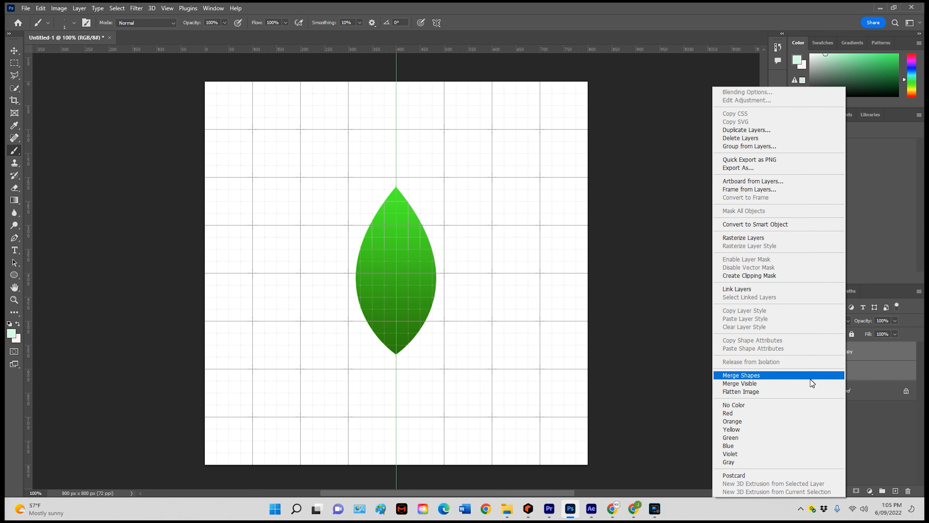
pyautogui.click(752, 375)
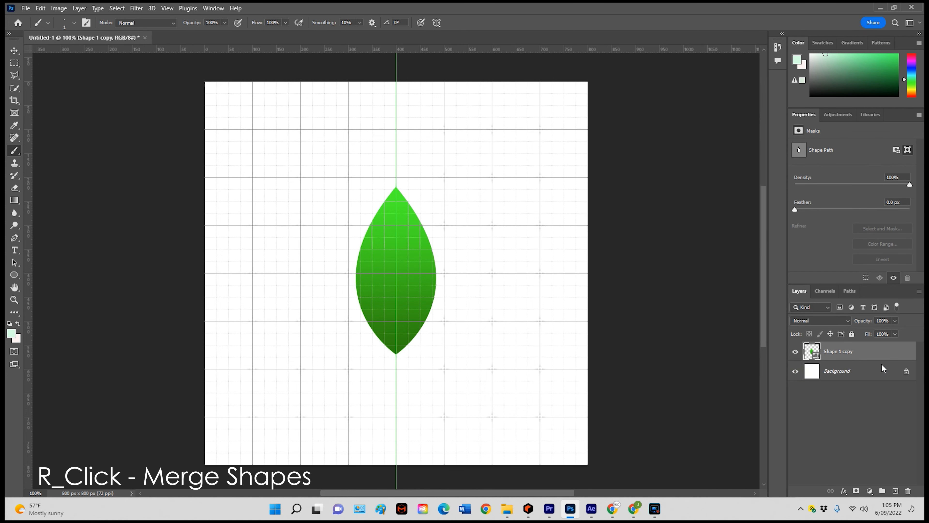
pyautogui.rightClick(867, 352)
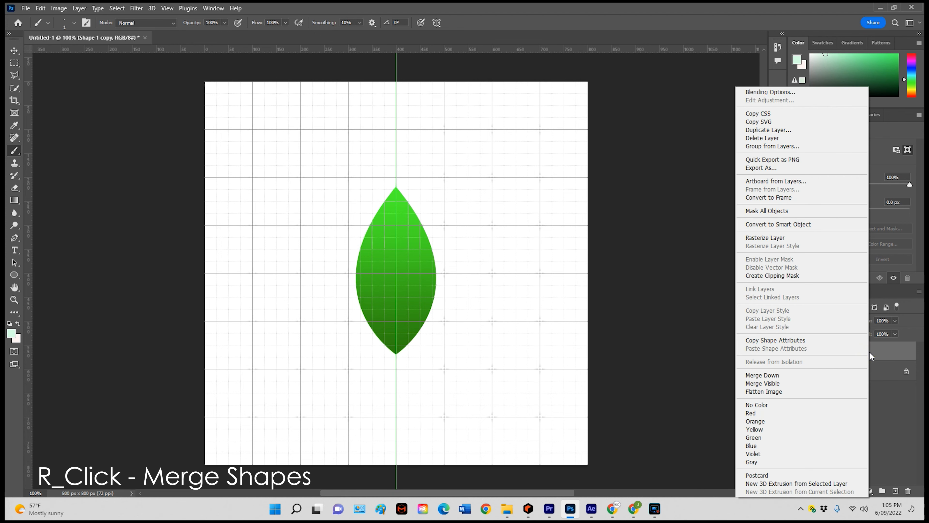
pyautogui.click(792, 235)
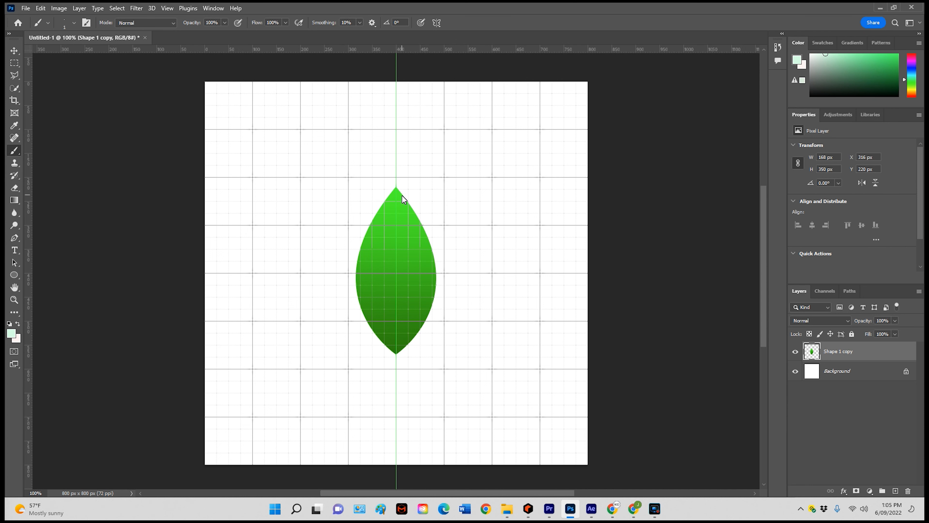
# - Paint a straight pale central vein along the center guide from the leaf's upper tip to its base
pyautogui.scroll(5, 397, 238)
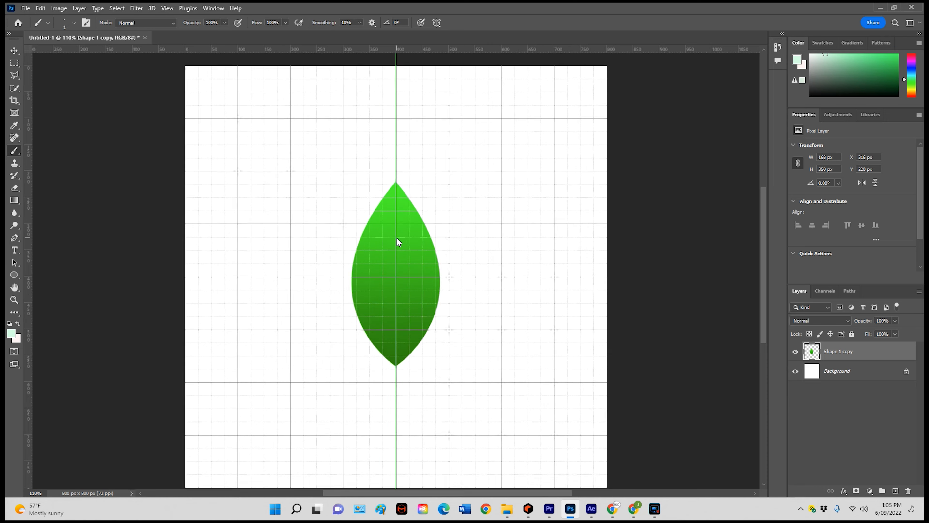
pyautogui.scroll(1, 398, 239)
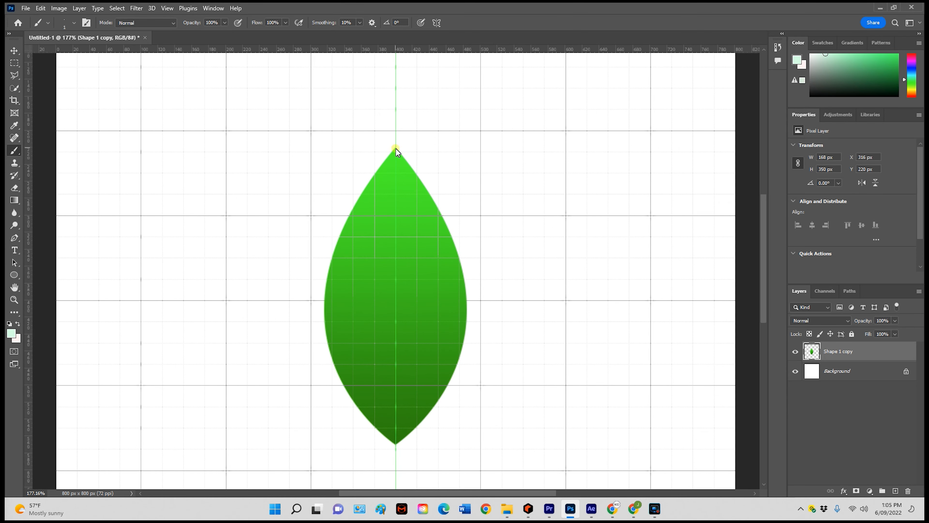
pyautogui.keyDown('shift'); pyautogui.click(396, 444); pyautogui.keyUp('shift')
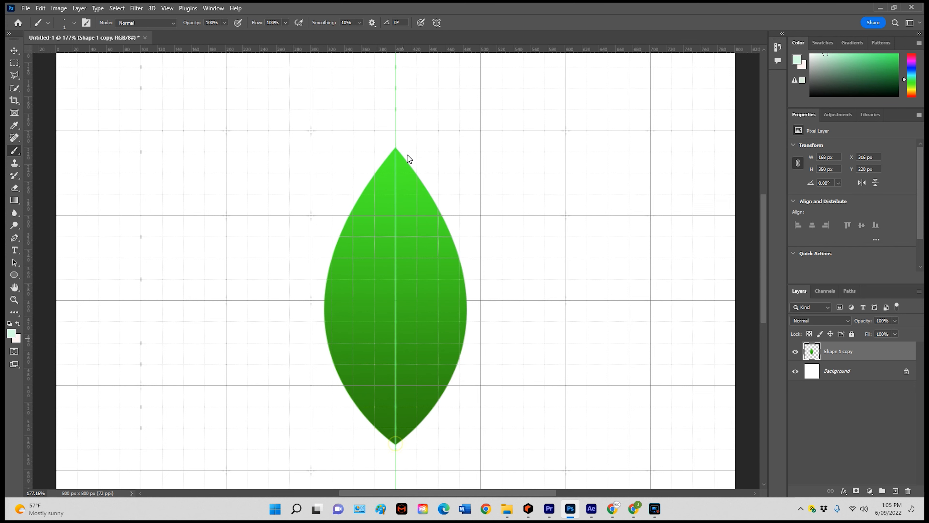
# - Hide the grid and guides to check the central vein, and show them again
pyautogui.click(167, 8)
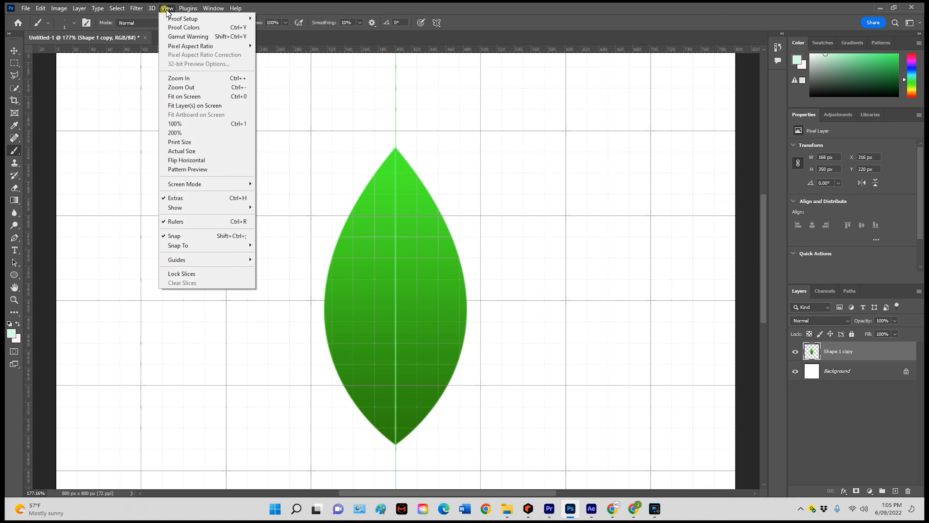
pyautogui.click(198, 197)
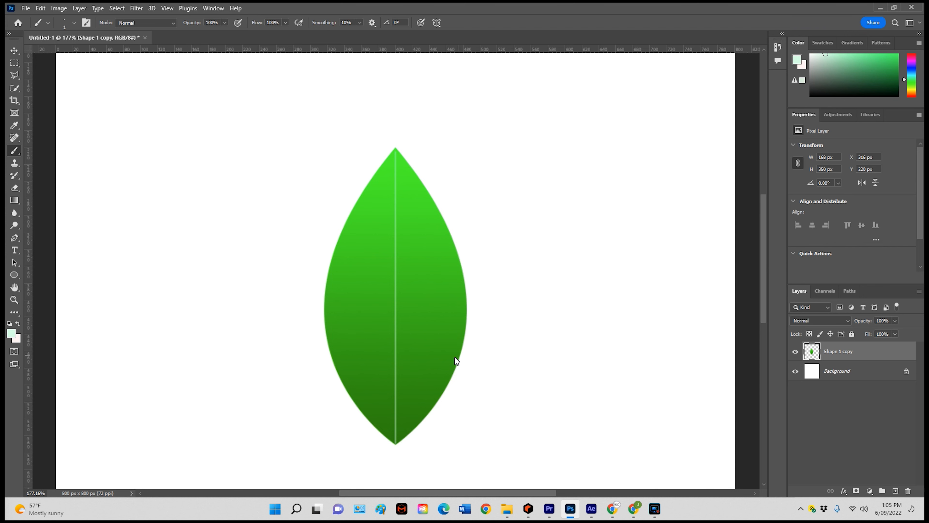
pyautogui.click(164, 8)
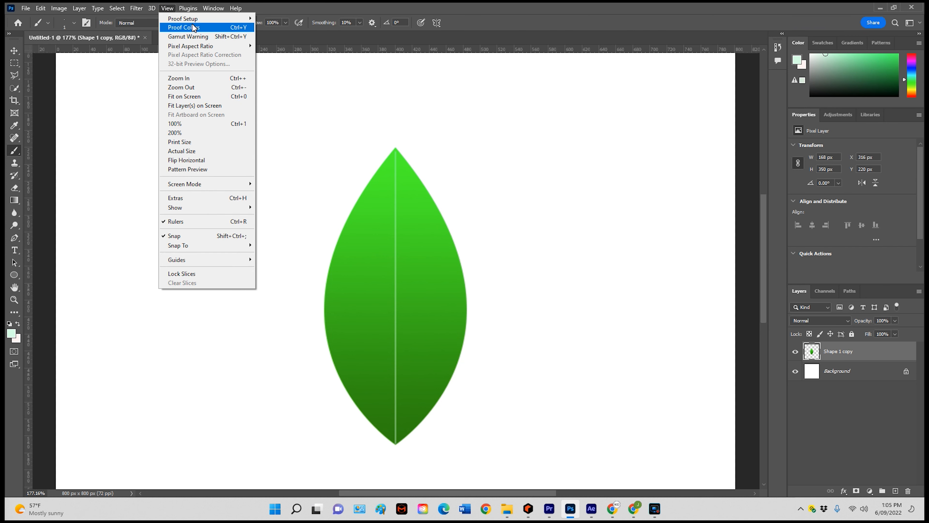
pyautogui.click(198, 198)
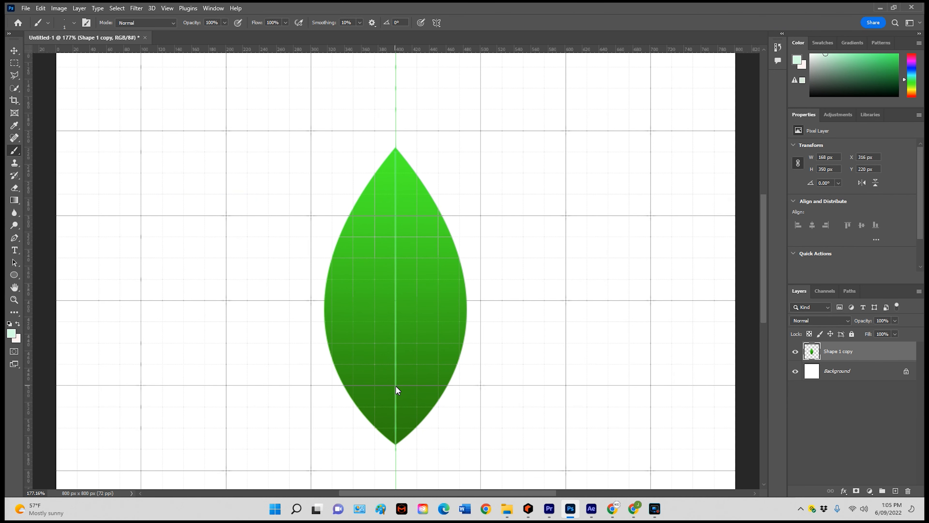
# - Paint three pairs of straight V-shaped side veins branching upward from the central vein, making the uppermost pair shorter
pyautogui.keyDown('shift'); pyautogui.click(353, 343); pyautogui.keyUp('shift')
pyautogui.keyDown('shift'); pyautogui.click(439, 344); pyautogui.keyUp('shift')
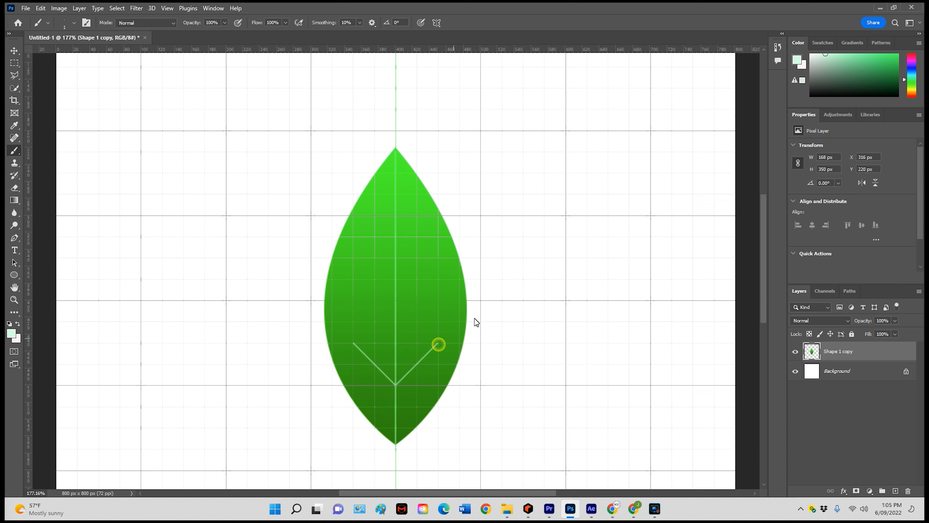
pyautogui.click(353, 280)
pyautogui.keyDown('shift'); pyautogui.click(395, 321); pyautogui.keyUp('shift')
pyautogui.keyDown('shift'); pyautogui.click(438, 280); pyautogui.keyUp('shift')
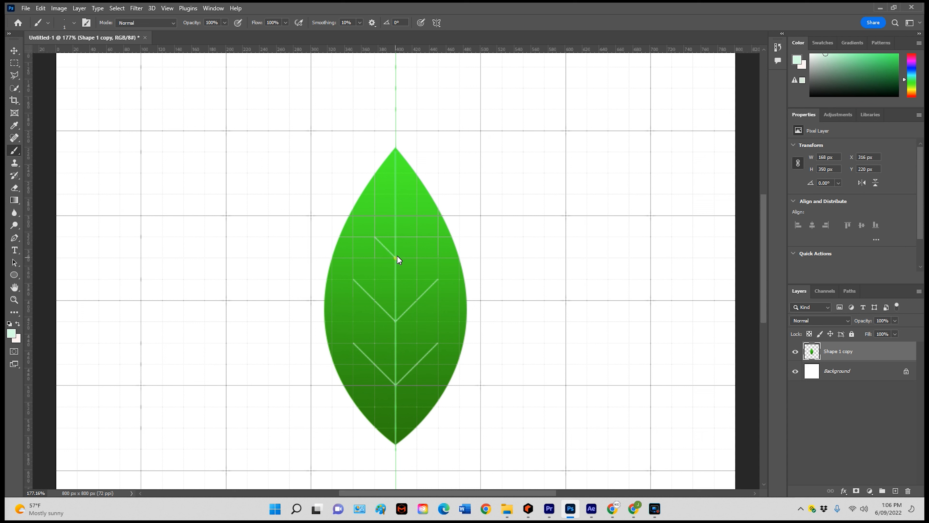
pyautogui.keyDown('shift'); pyautogui.click(417, 238); pyautogui.keyUp('shift')
# - Hide the grid and guides and the Background layer so only the leaf remains on transparency
pyautogui.click(168, 8)
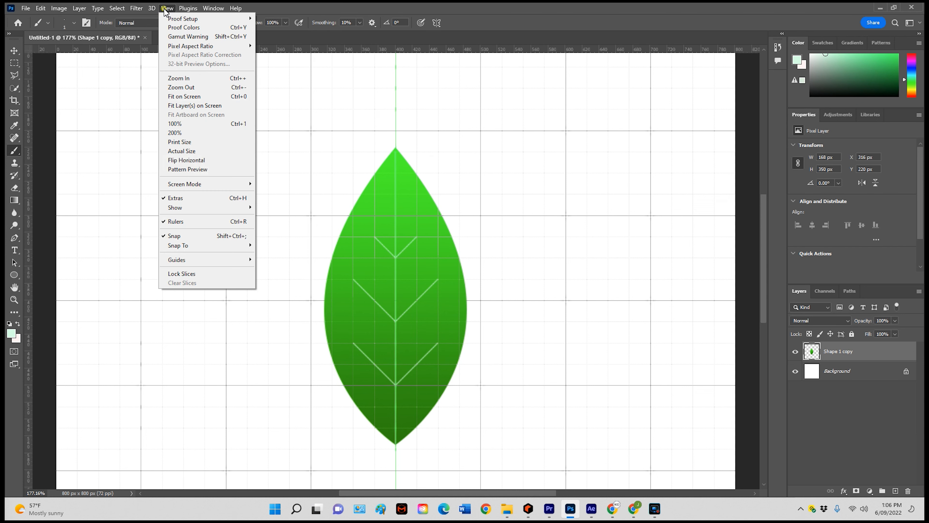
pyautogui.click(201, 196)
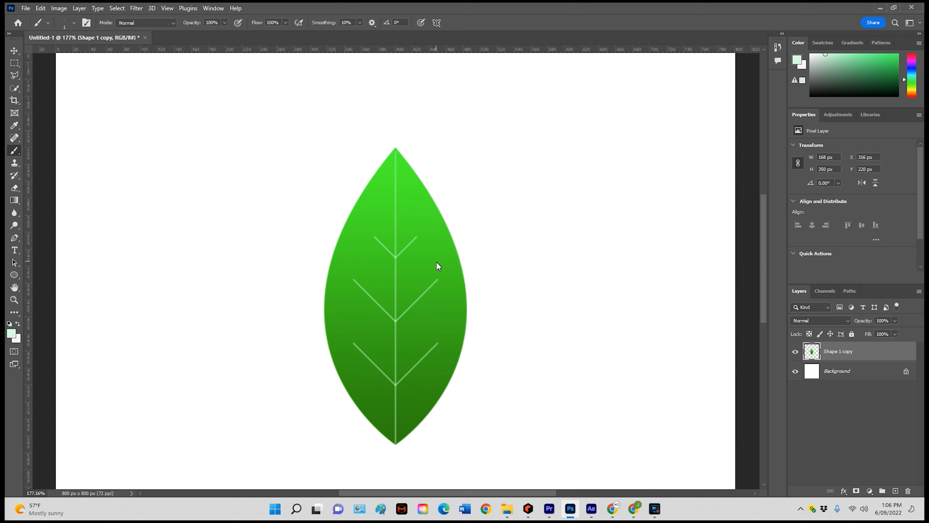
pyautogui.scroll(-3, 439, 263)
pyautogui.click(797, 372)
pyautogui.scroll(-1, 662, 372)
pyautogui.scroll(1, 661, 372)
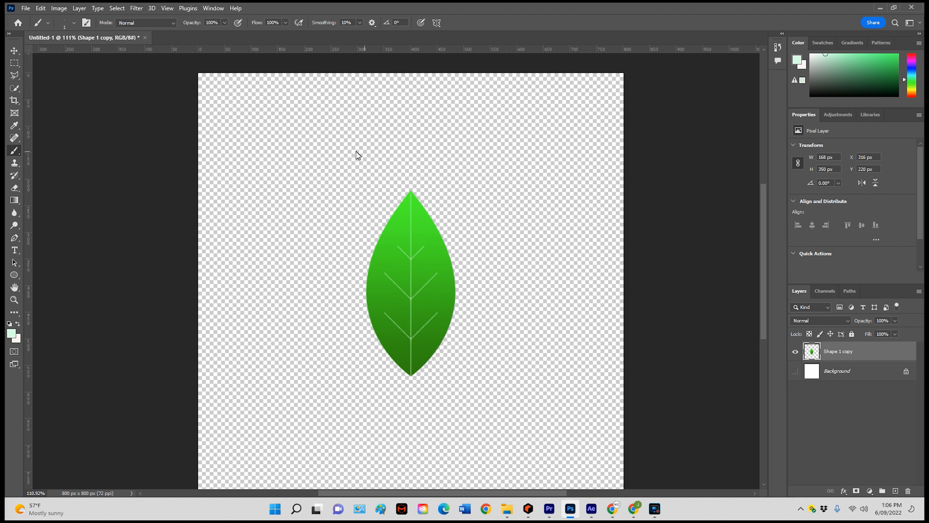
# - Trim the canvas to the edges of the leaf
pyautogui.click(60, 9)
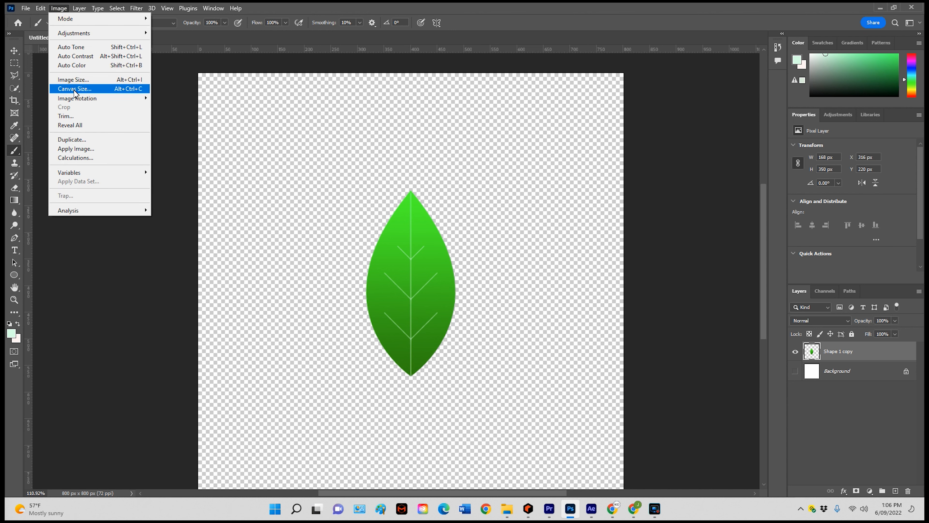
pyautogui.click(86, 117)
pyautogui.click(505, 140)
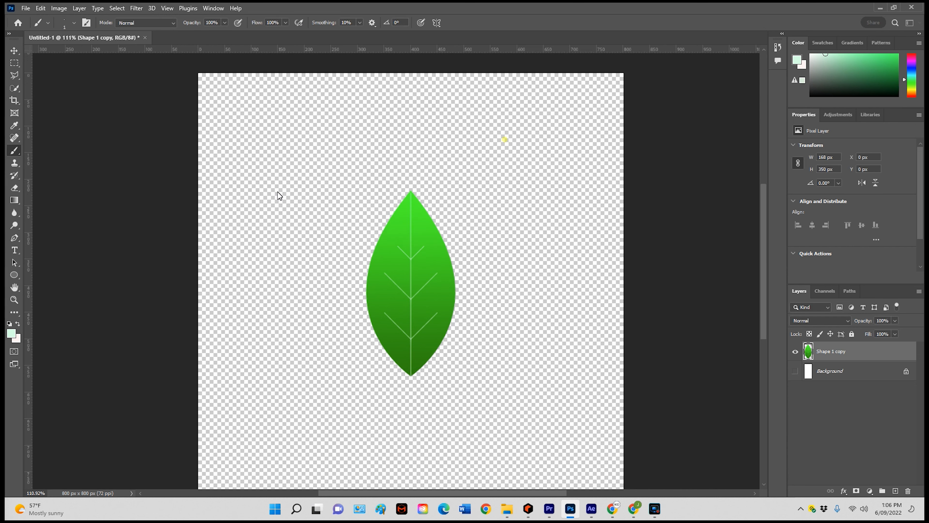
# - Export the trimmed leaf as a PNG named Leaf2 in the Flower AF folder
pyautogui.click(26, 8)
pyautogui.moveTo(101, 160)
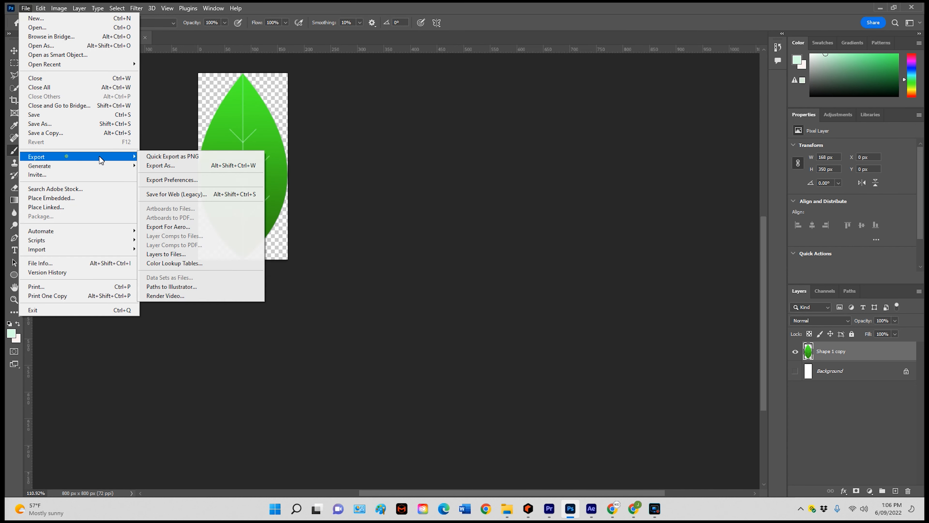
pyautogui.click(168, 159)
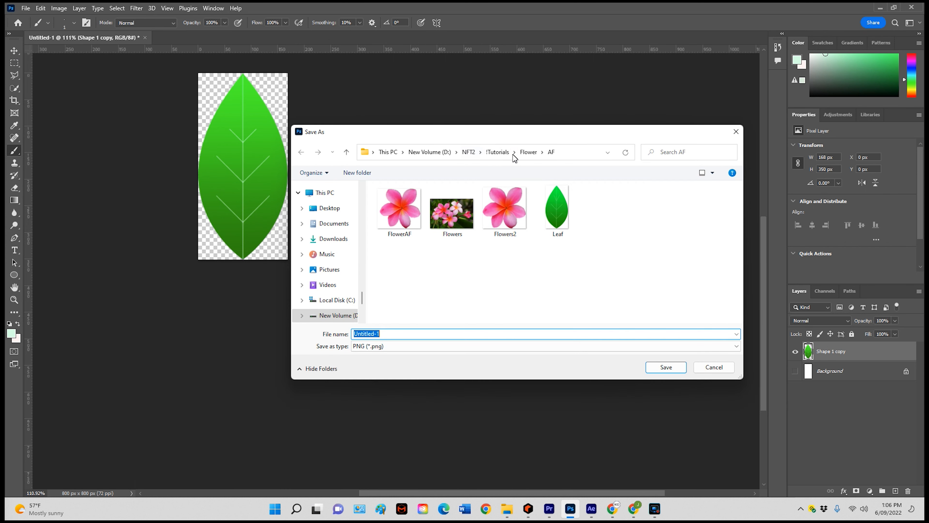
pyautogui.click(557, 214)
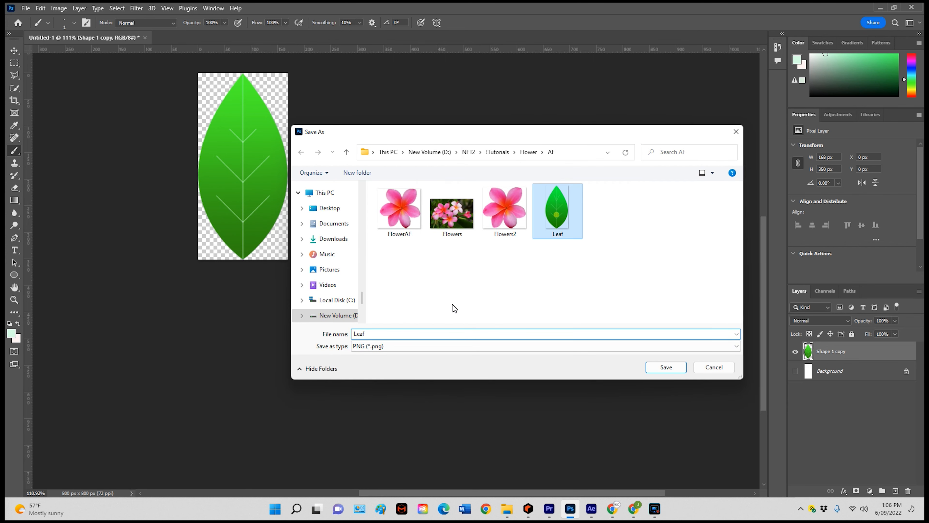
pyautogui.click(385, 334)
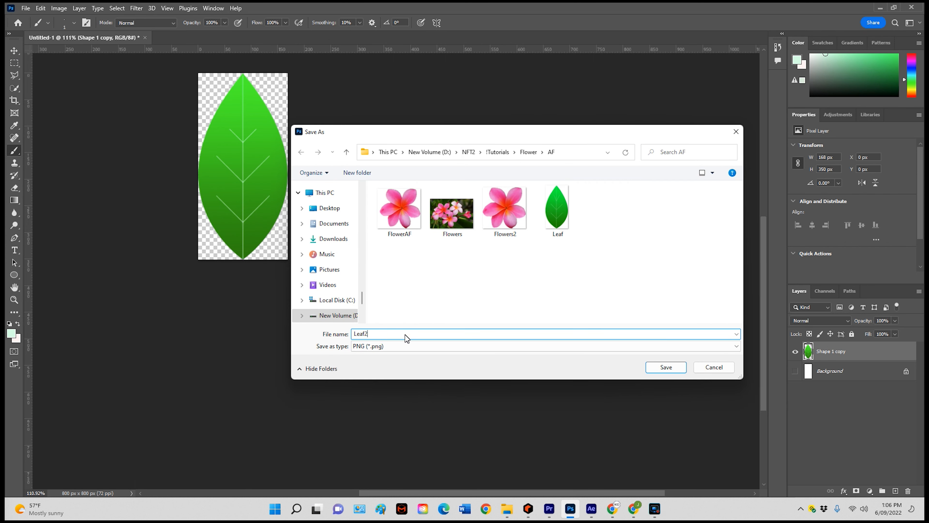
pyautogui.click(665, 366)
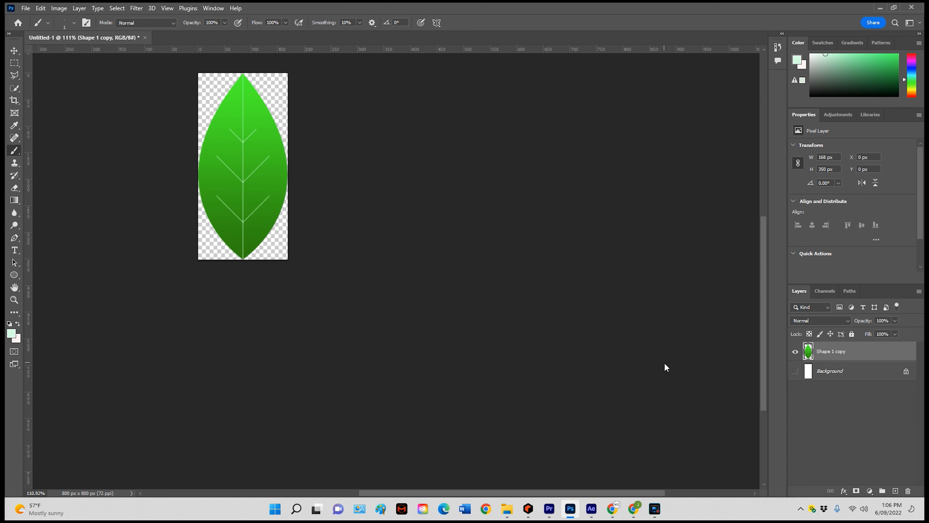
# - Switch to After Effects and import Leaf.png into the project
pyautogui.click(880, 8)
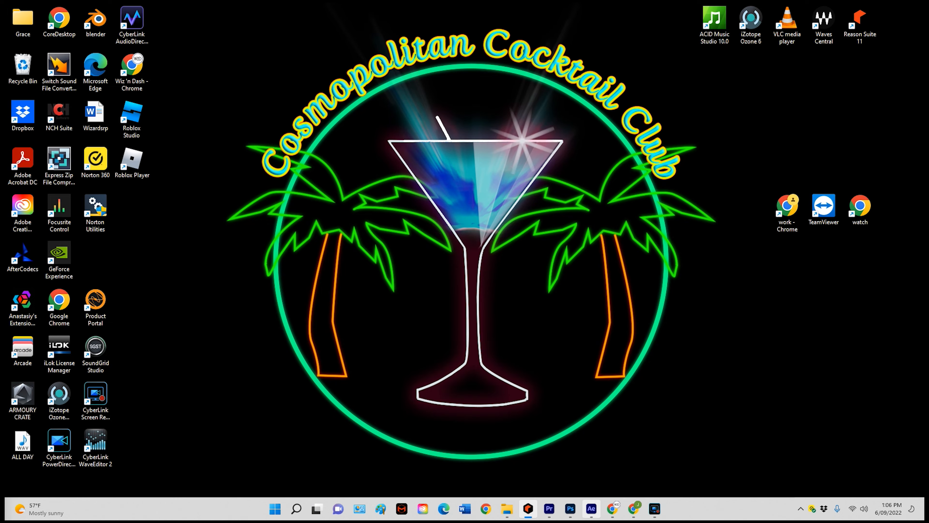
pyautogui.click(593, 511)
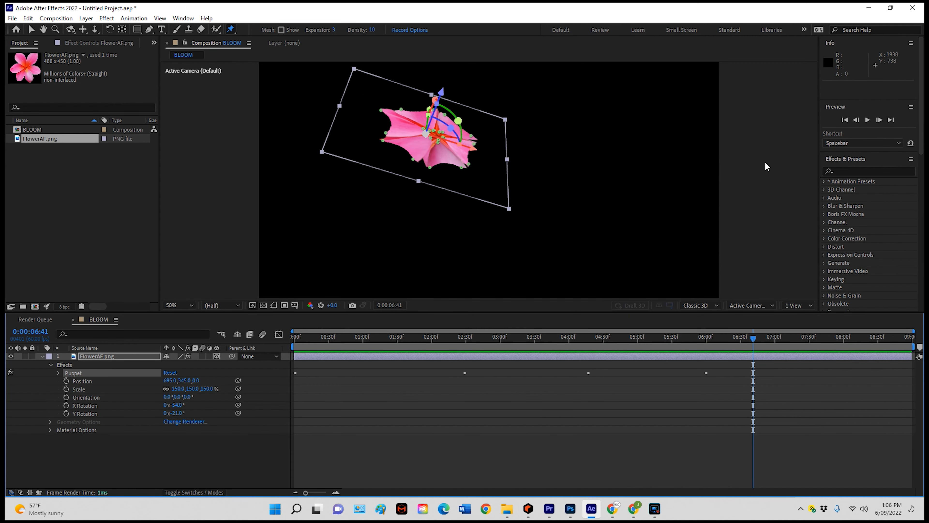
pyautogui.moveTo(928, 377); pyautogui.dragTo(83, 209)
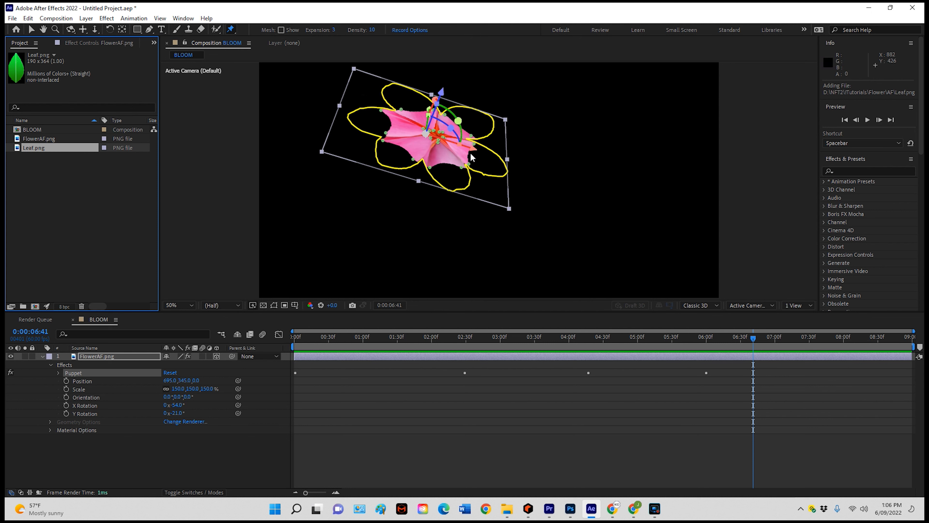
# - Nudge the FlowerAF.png layer to position 692.7, 344.3, -0.5 and collapse its properties
pyautogui.click(97, 356)
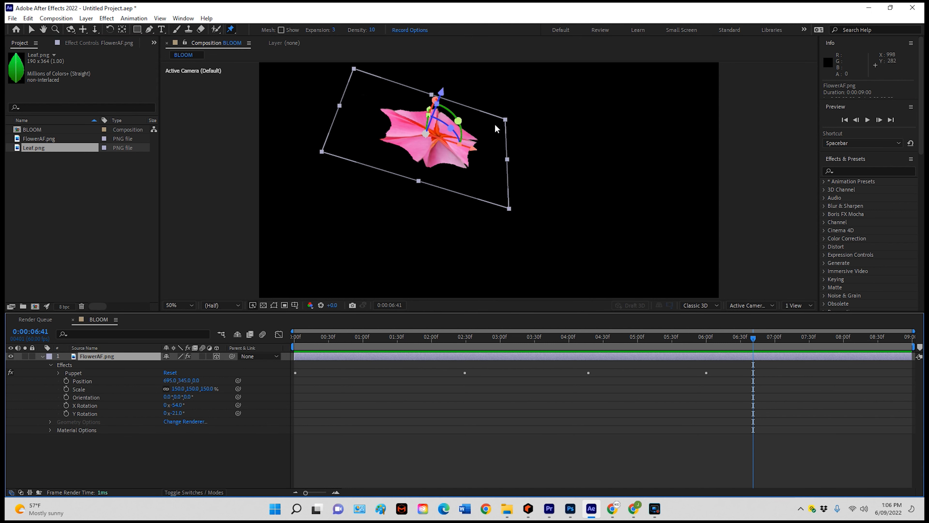
pyautogui.click(32, 29)
pyautogui.moveTo(474, 149); pyautogui.dragTo(478, 152)
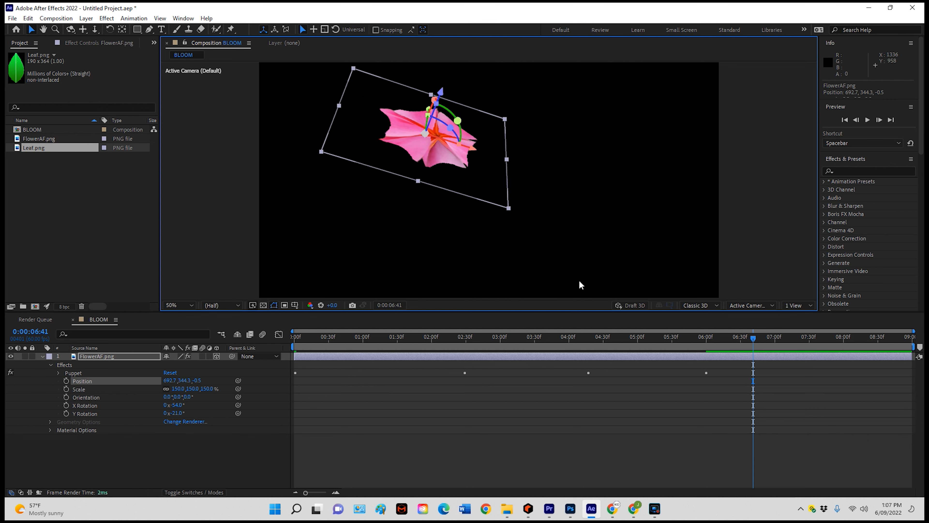
pyautogui.click(42, 355)
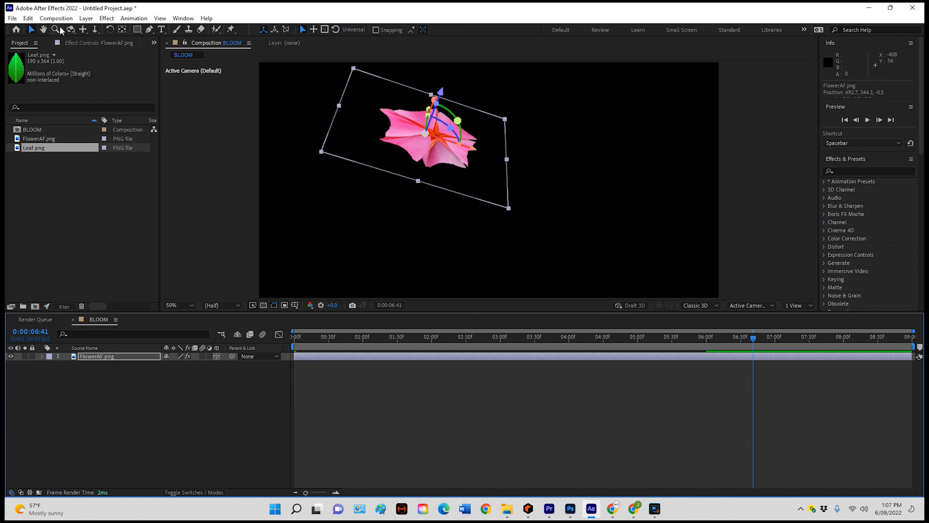
# - Add a new shape layer to the BLOOM composition and set its fill to None
pyautogui.click(86, 18)
pyautogui.moveTo(95, 29)
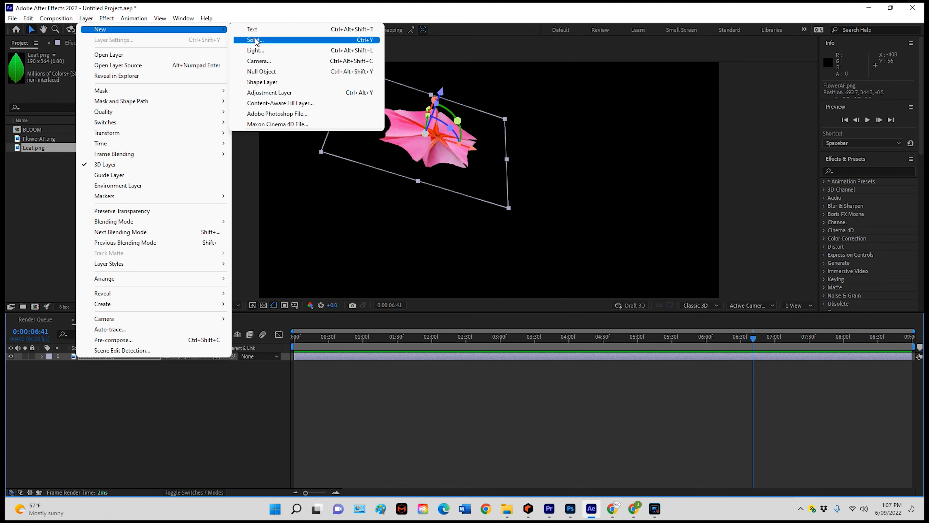
pyautogui.click(272, 82)
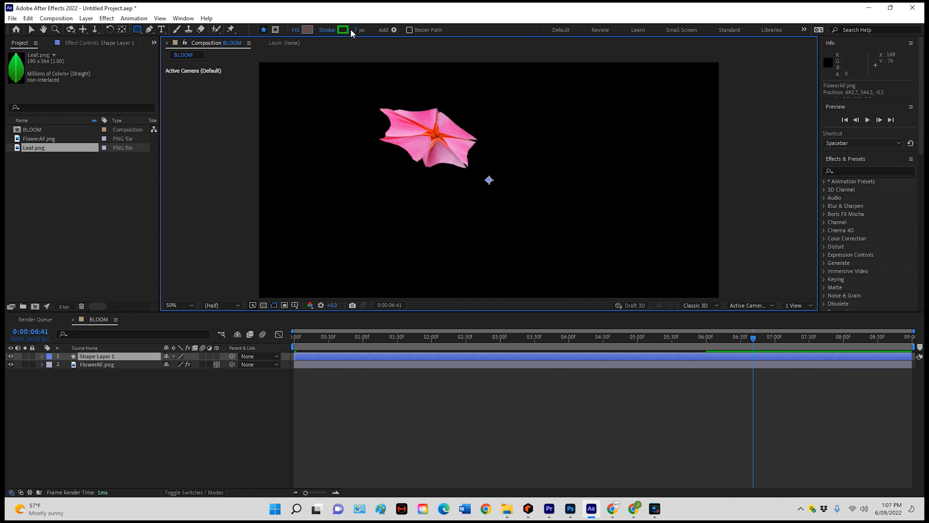
pyautogui.click(312, 32)
pyautogui.click(555, 212)
pyautogui.click(292, 32)
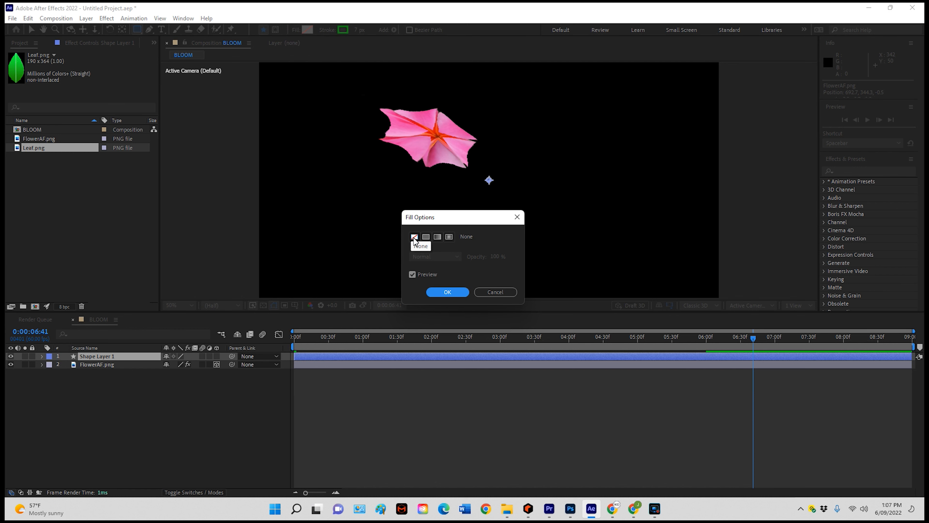
pyautogui.click(438, 291)
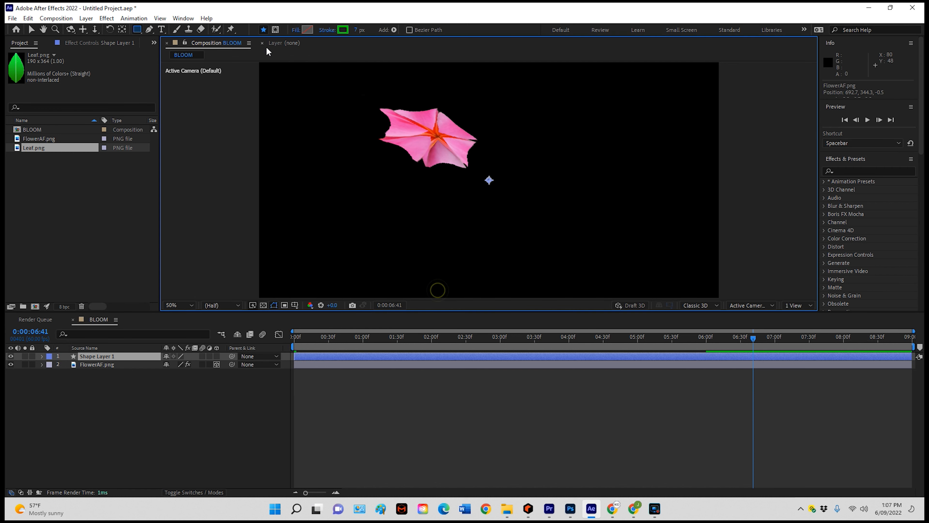
pyautogui.click(295, 32)
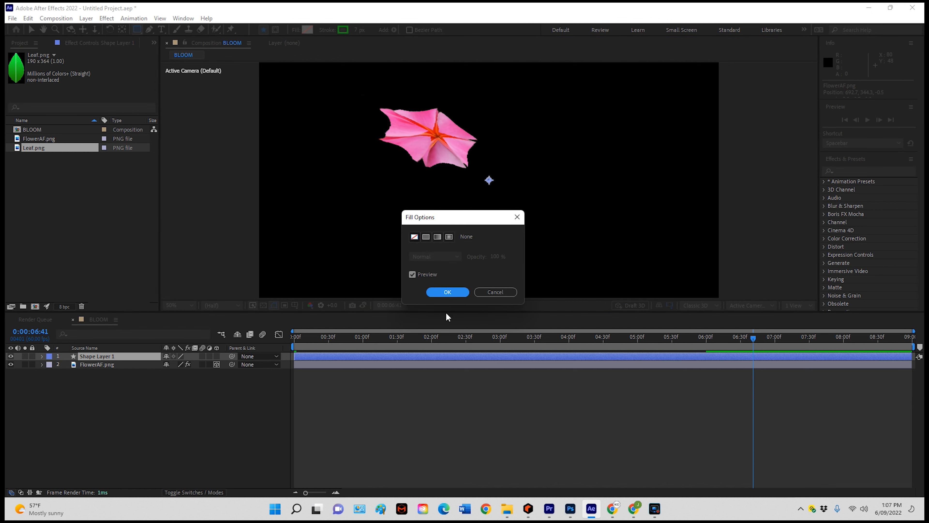
pyautogui.click(444, 292)
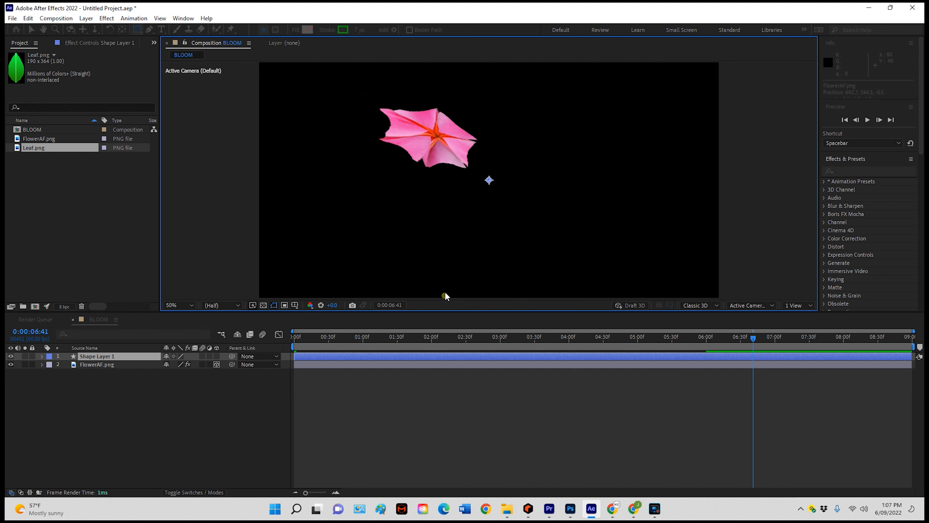
# - Set the shape layer's stroke color to green 09B50D
pyautogui.click(343, 30)
pyautogui.moveTo(414, 205)
pyautogui.mouseDown()
pyautogui.moveTo(464, 220)
pyautogui.moveTo(471, 209)
pyautogui.mouseUp()
pyautogui.click(467, 230)
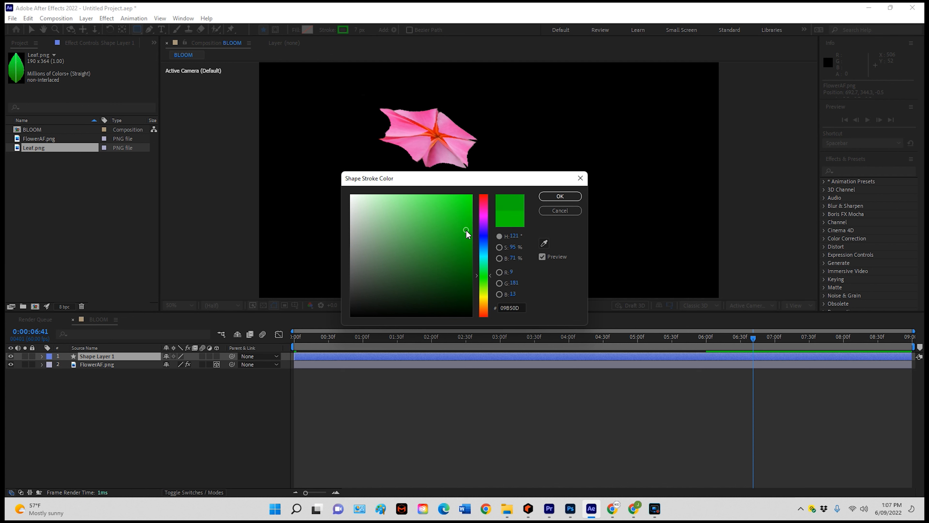
pyautogui.click(560, 196)
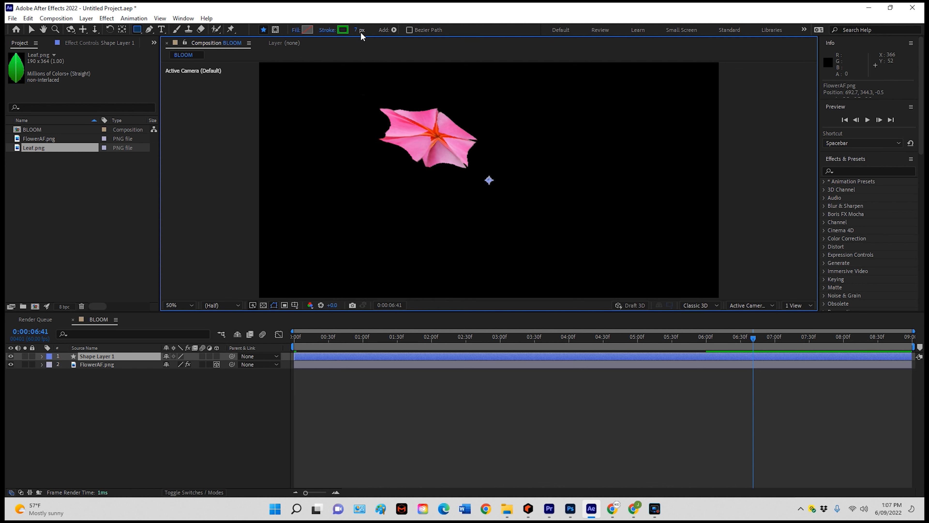
# - Draw an open, gently S-curved three-point stem path with the Pen tool in the empty area beside the flower
pyautogui.click(149, 30)
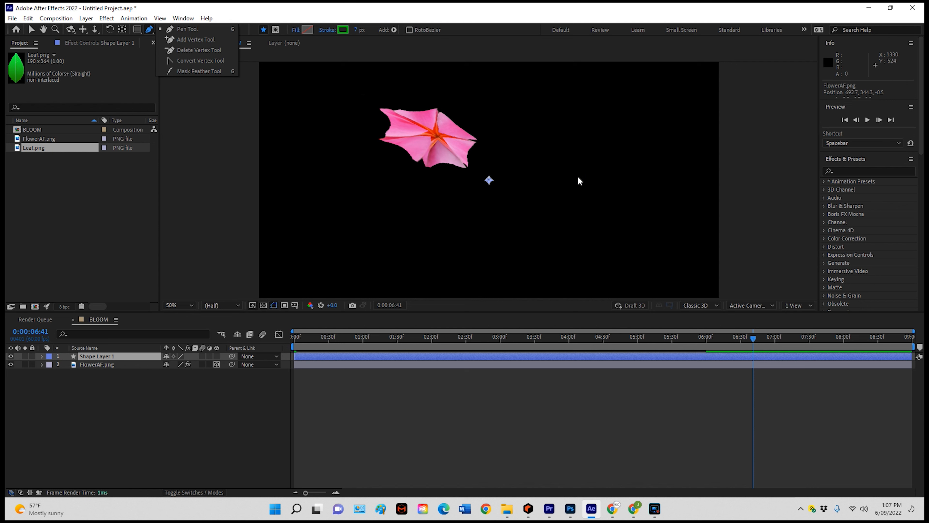
pyautogui.click(590, 106)
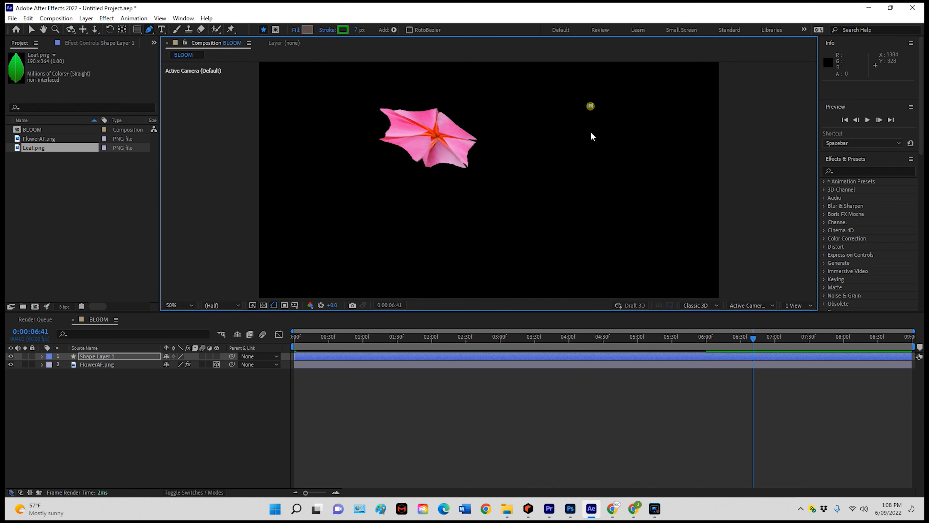
pyautogui.moveTo(586, 142); pyautogui.dragTo(597, 161)
pyautogui.moveTo(604, 197); pyautogui.dragTo(590, 226)
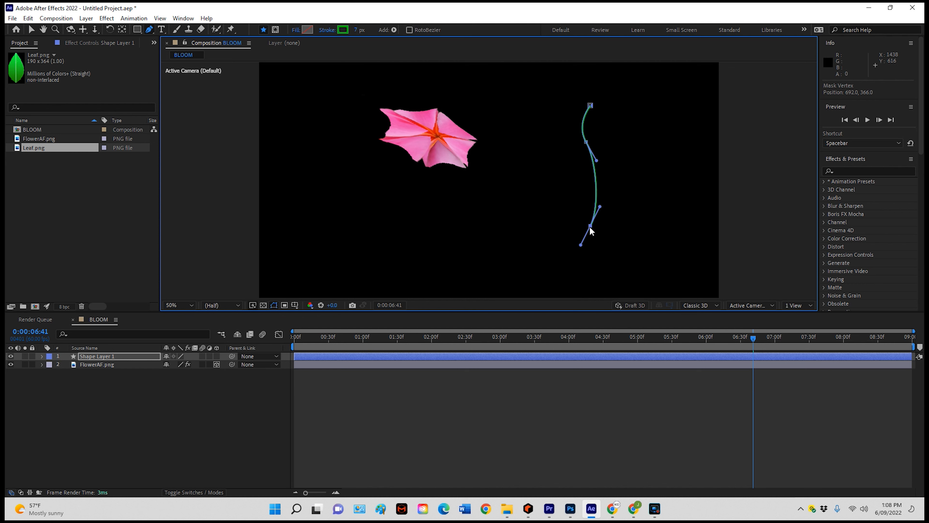
# - Rename the new shape layer as Stem
pyautogui.click(112, 365)
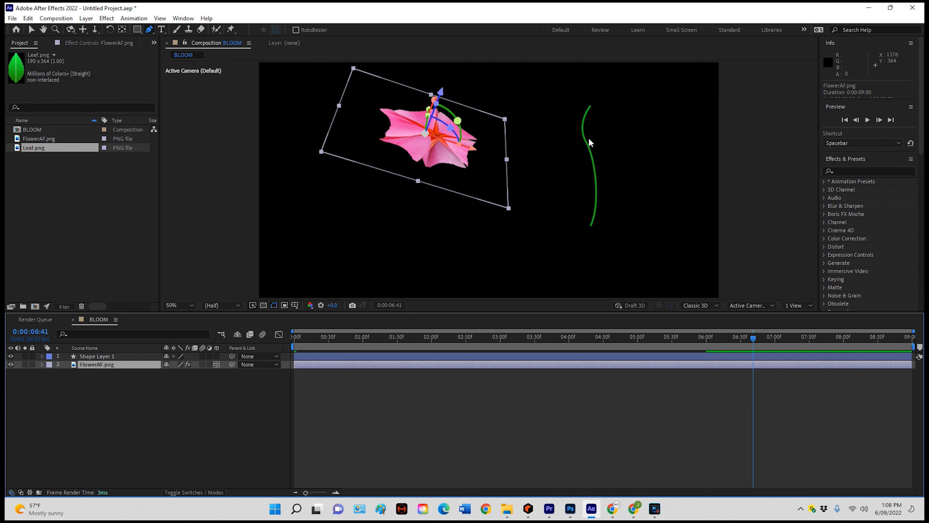
pyautogui.click(121, 356)
pyautogui.rightClick(125, 355)
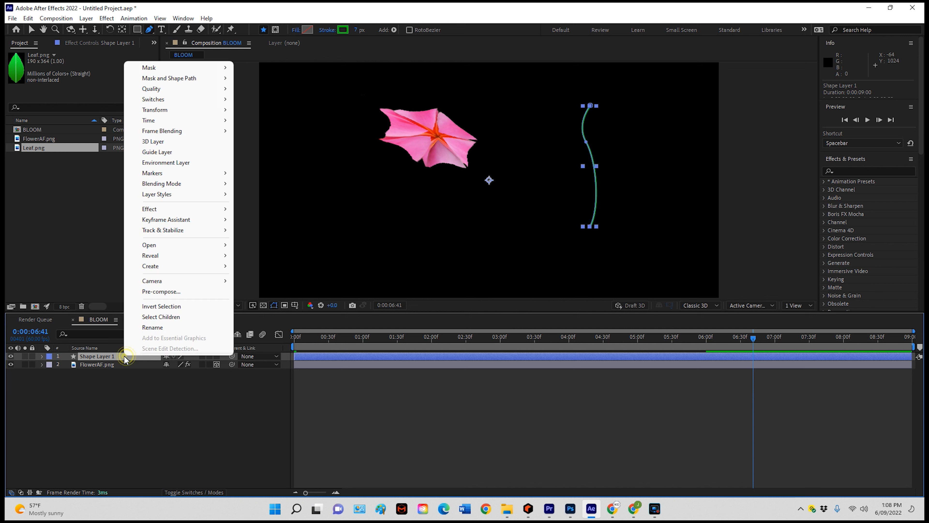
pyautogui.click(178, 328)
pyautogui.write('Stem')
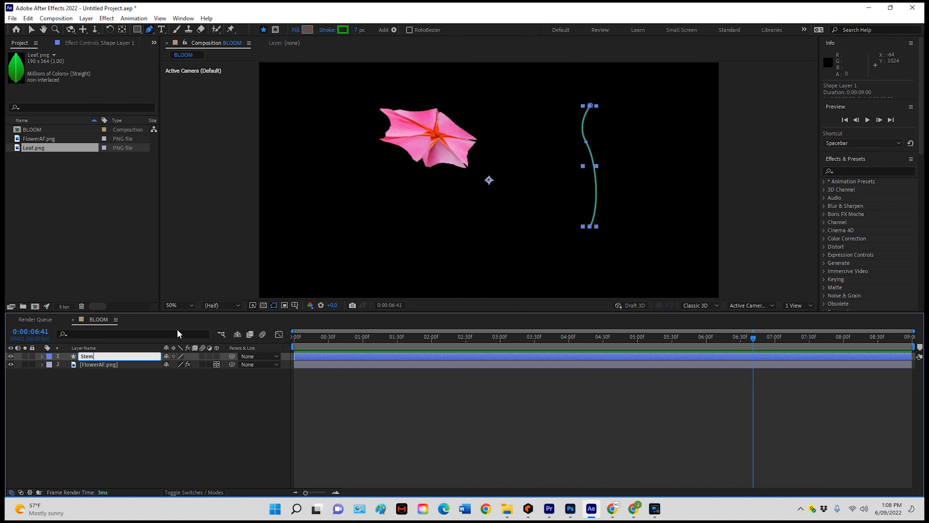
pyautogui.click(144, 408)
# - Move the Stem layer to position 299, 678 and place it beneath the FlowerAF.png layer in the stacking order
pyautogui.click(107, 355)
pyautogui.press('p')
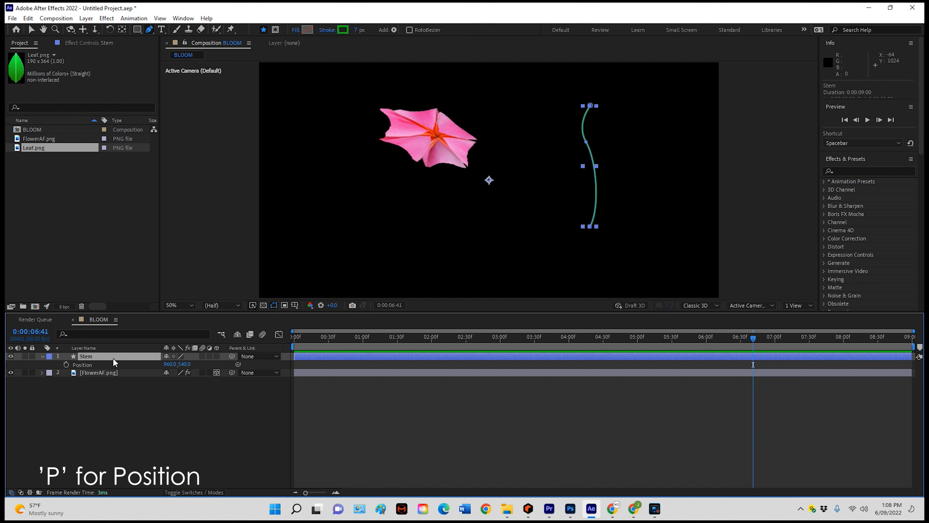
pyautogui.moveTo(170, 365); pyautogui.dragTo(20, 365)
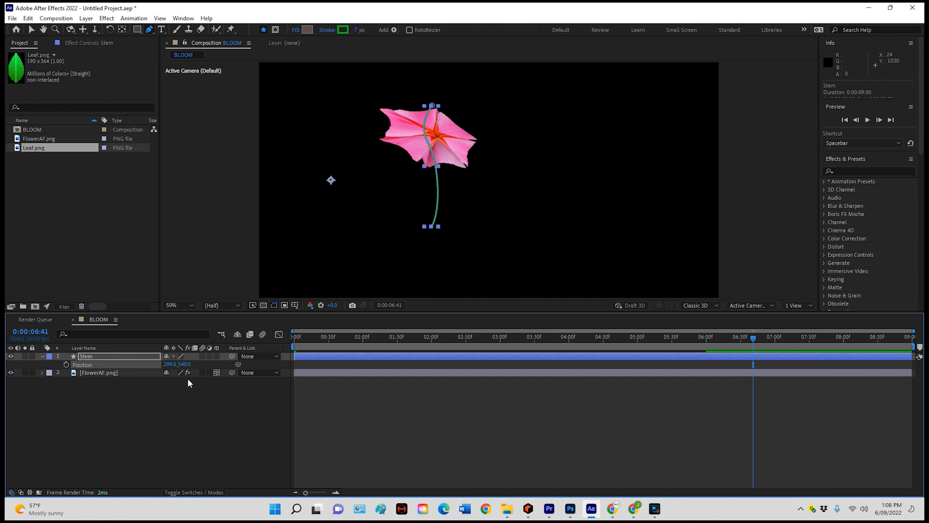
pyautogui.moveTo(185, 364); pyautogui.dragTo(254, 362)
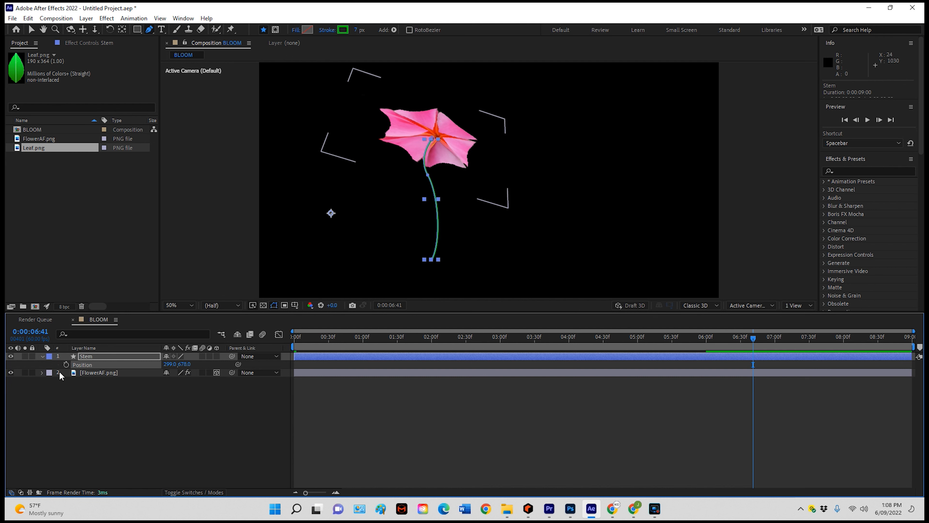
pyautogui.moveTo(98, 356); pyautogui.dragTo(98, 379)
pyautogui.click(99, 356)
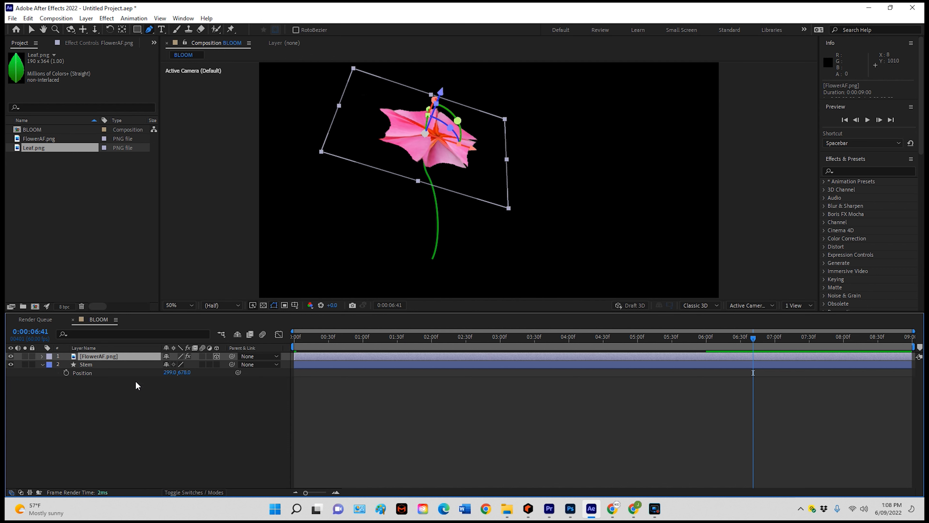
# - Adjust the Stem layer's position to 308, 678 and extend the path's lower end down and slightly to the left
pyautogui.moveTo(168, 372); pyautogui.dragTo(171, 370)
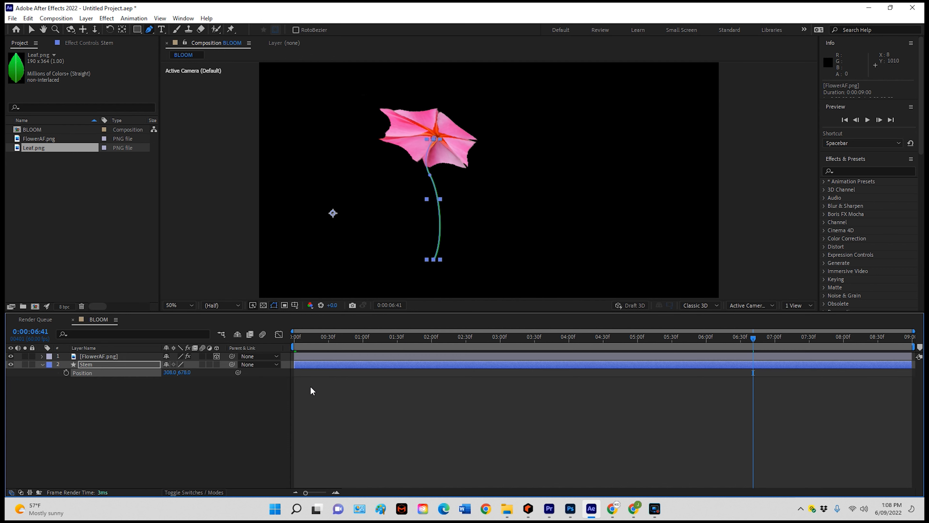
pyautogui.moveTo(434, 260); pyautogui.dragTo(424, 277)
pyautogui.click(93, 355)
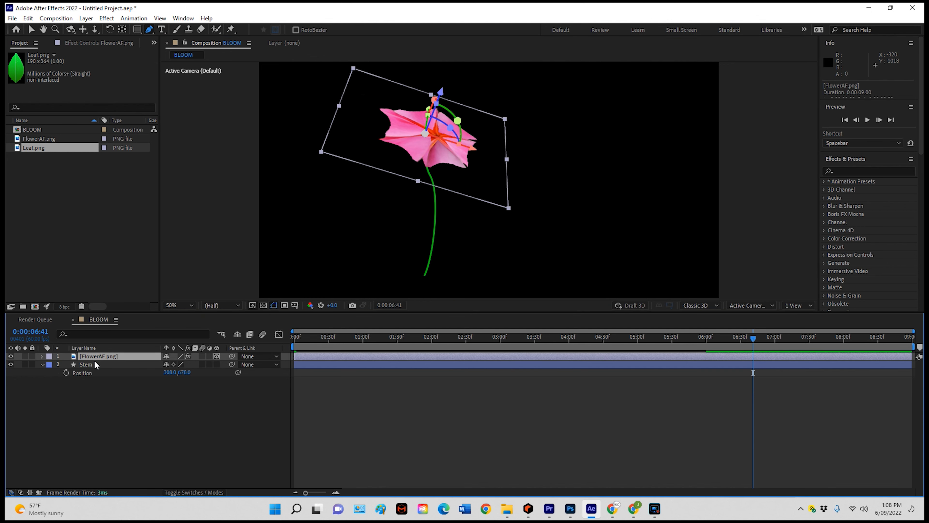
# - Add Leaf.png above the flower layer and fit it against the stem with scale 47%, rotation -96° and position 646, 592
pyautogui.moveTo(51, 151); pyautogui.dragTo(96, 356)
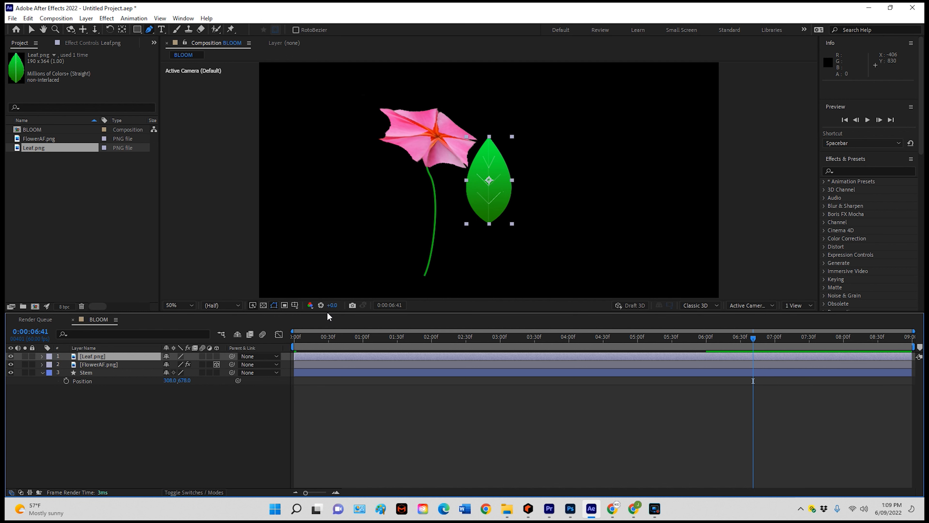
pyautogui.press('p')
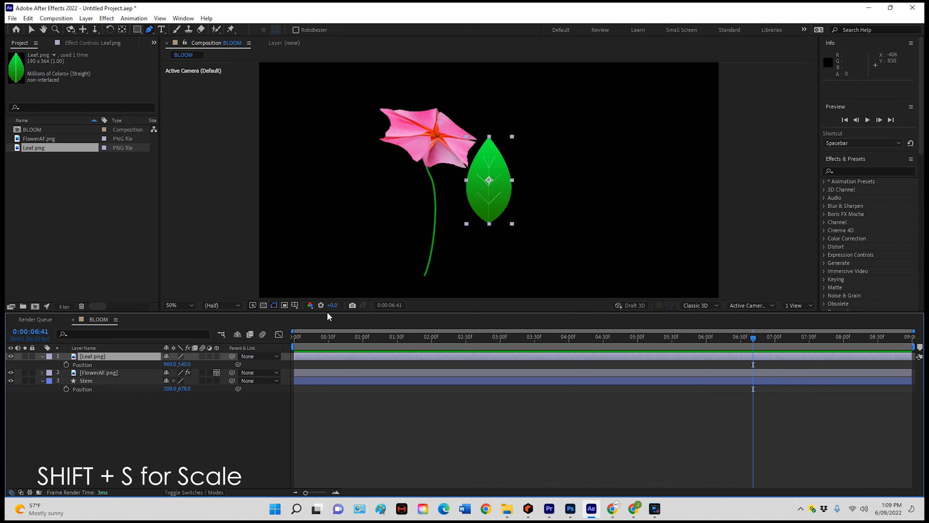
pyautogui.hotkey('shift', 's')
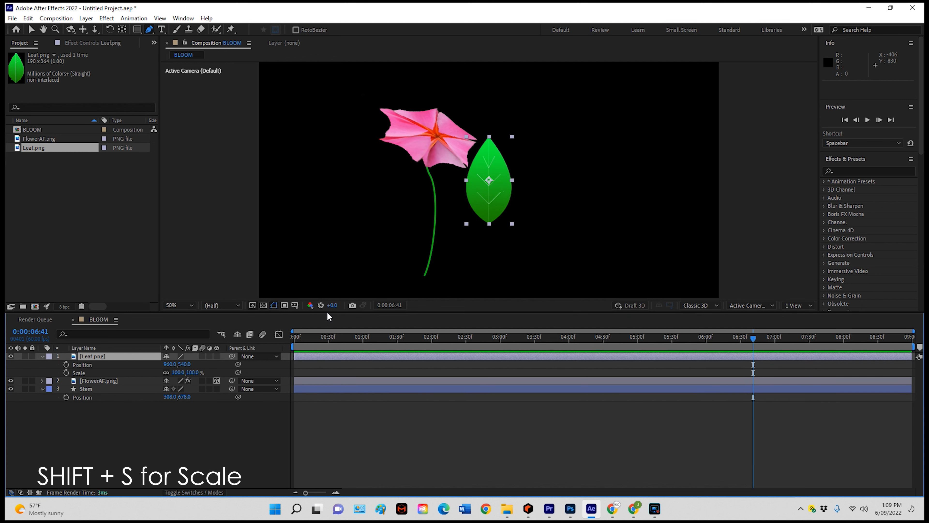
pyautogui.hotkey('shift', 'r')
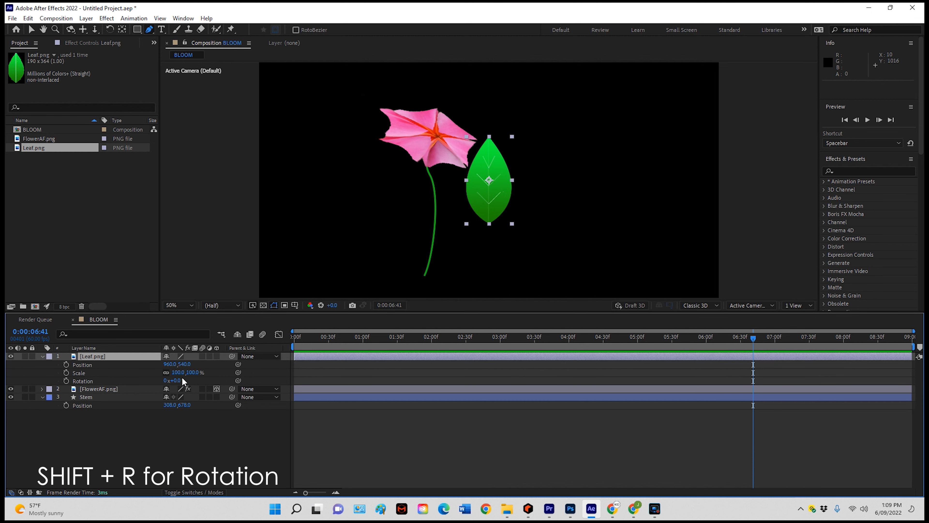
pyautogui.moveTo(178, 380); pyautogui.dragTo(26, 378)
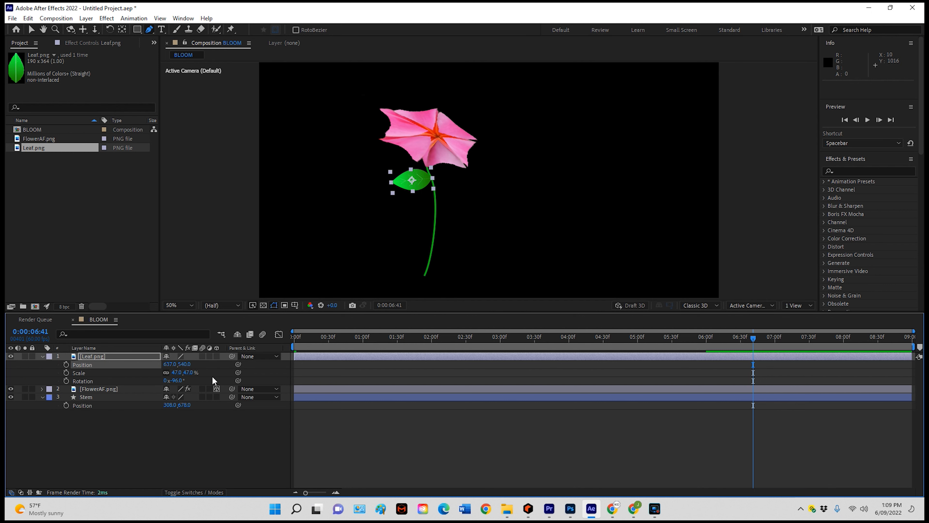
pyautogui.moveTo(183, 364)
pyautogui.mouseDown()
pyautogui.moveTo(202, 364)
pyautogui.moveTo(174, 367)
pyautogui.mouseUp()
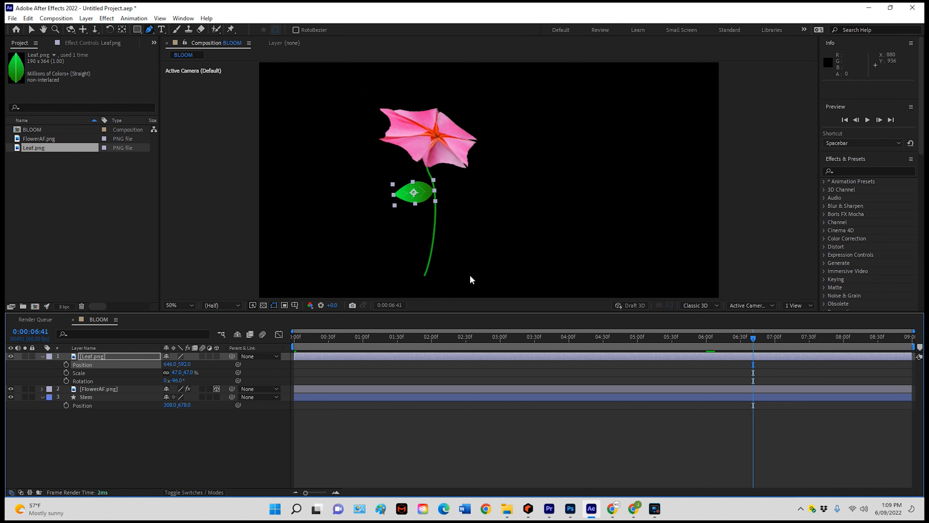
# - Duplicate the Leaf.png layer
pyautogui.click(91, 356)
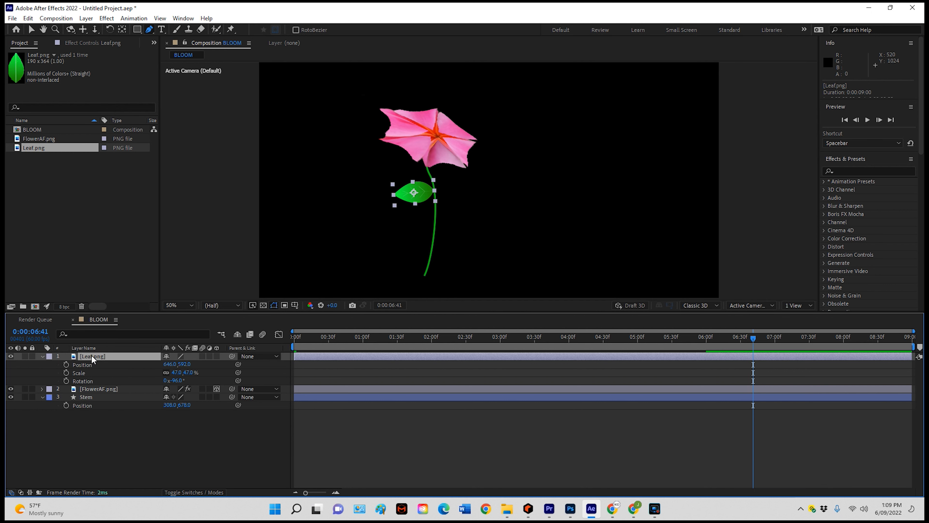
pyautogui.hotkey('ctrl', 'd')
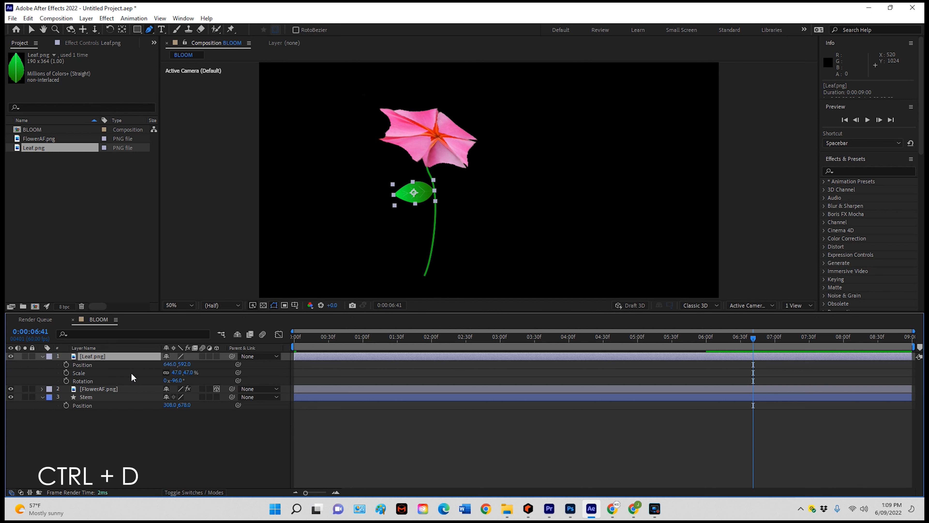
pyautogui.hotkey('ctrl', 'd')
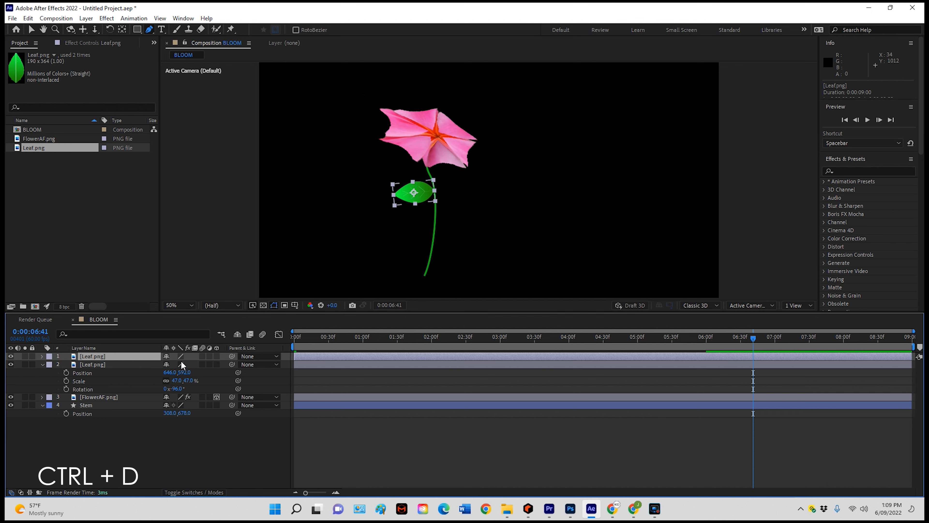
# - Rotate the copied leaf to 76° and move it to position 814, 760, lower on the stem's right side
pyautogui.press('p')
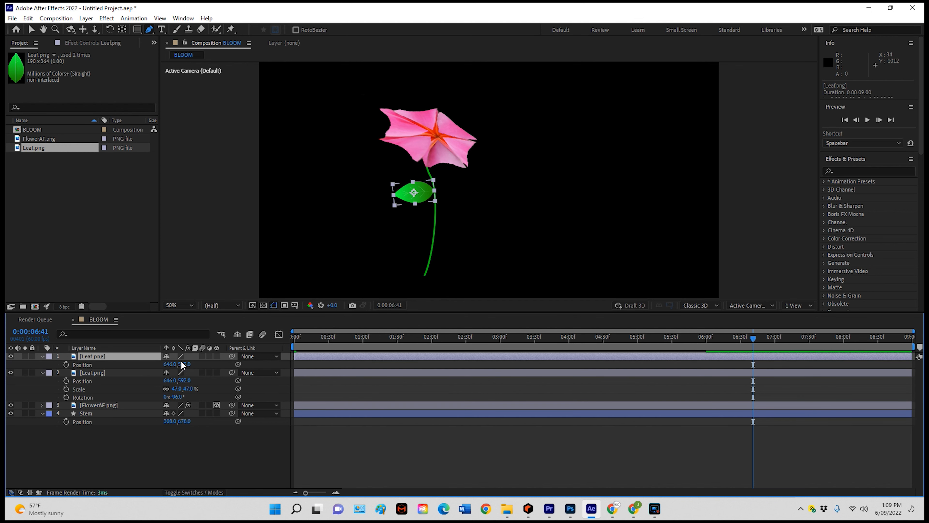
pyautogui.hotkey('shift', 's')
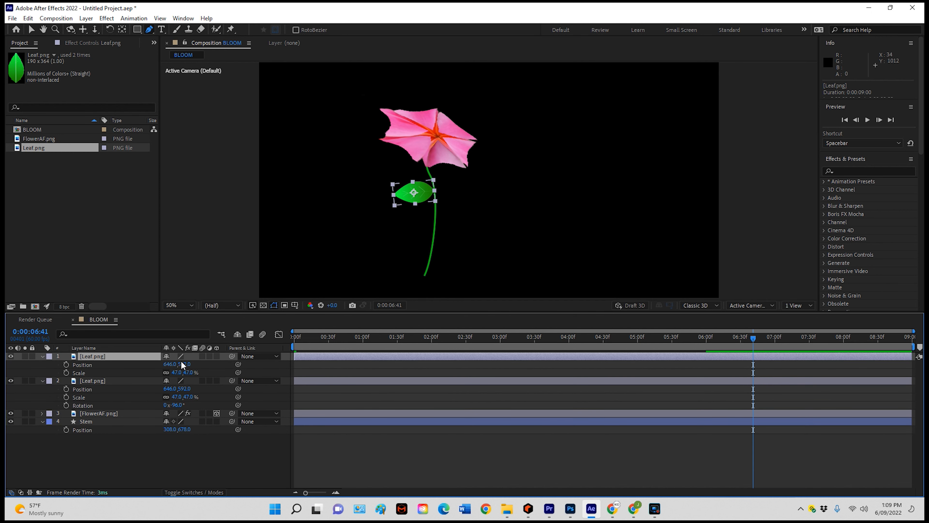
pyautogui.hotkey('shift', 'r')
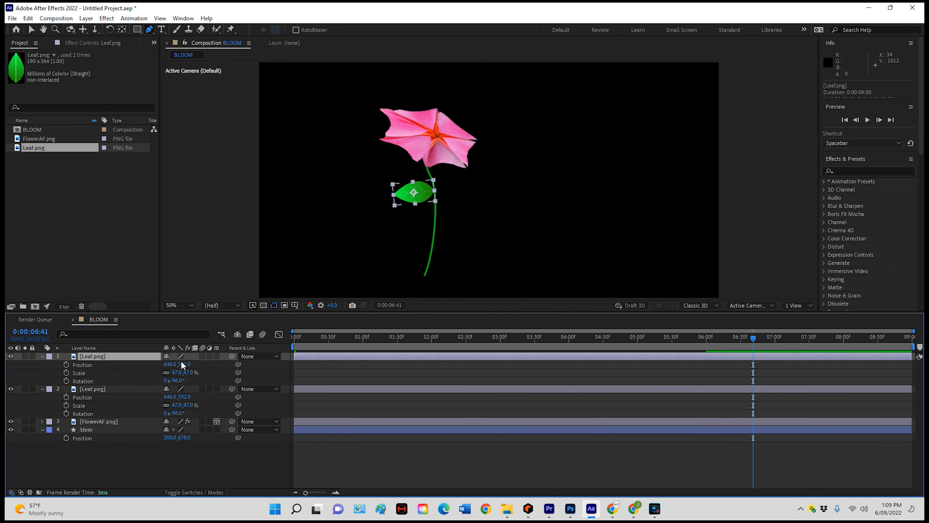
pyautogui.moveTo(189, 372); pyautogui.dragTo(272, 390)
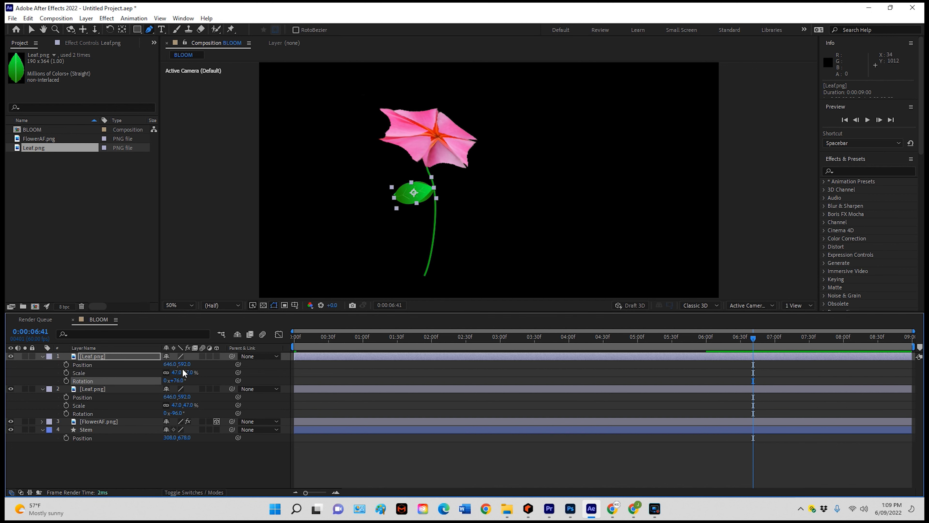
pyautogui.moveTo(185, 365); pyautogui.dragTo(249, 358)
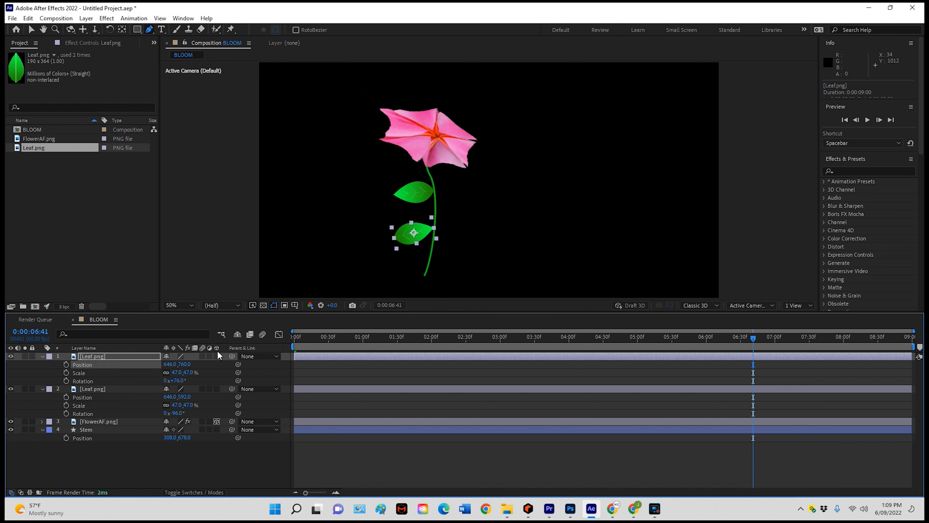
pyautogui.moveTo(169, 363); pyautogui.dragTo(241, 358)
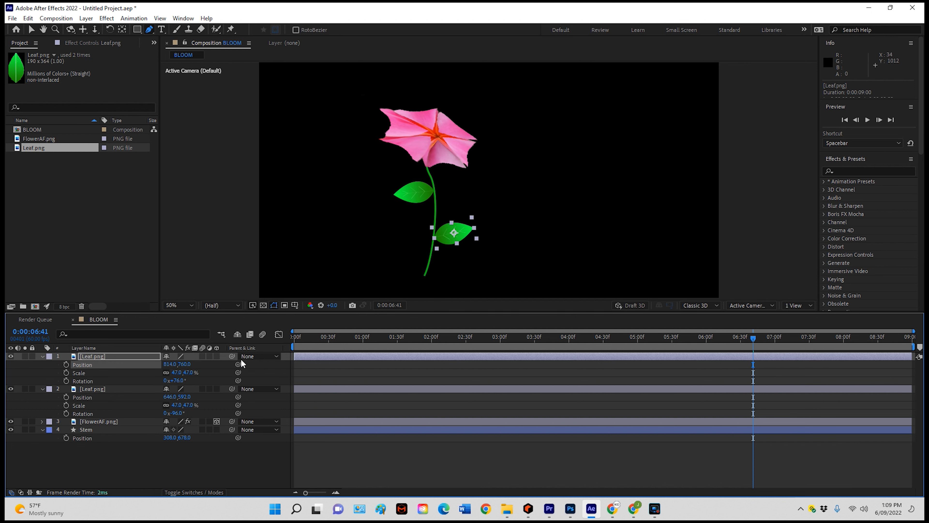
# - Rotate the lower leaf to 92° and collapse the properties of both Leaf.png layers
pyautogui.moveTo(183, 380)
pyautogui.mouseDown()
pyautogui.moveTo(195, 380)
pyautogui.moveTo(181, 383)
pyautogui.mouseUp()
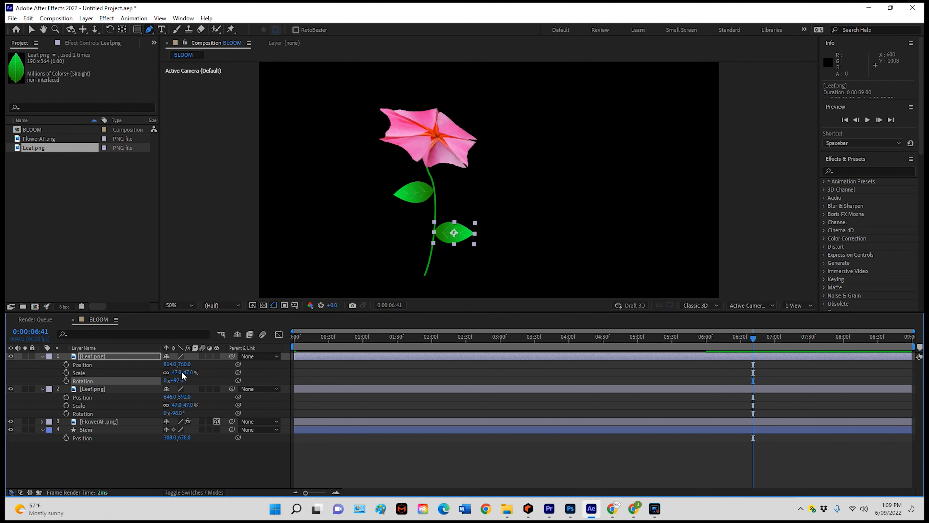
pyautogui.click(93, 421)
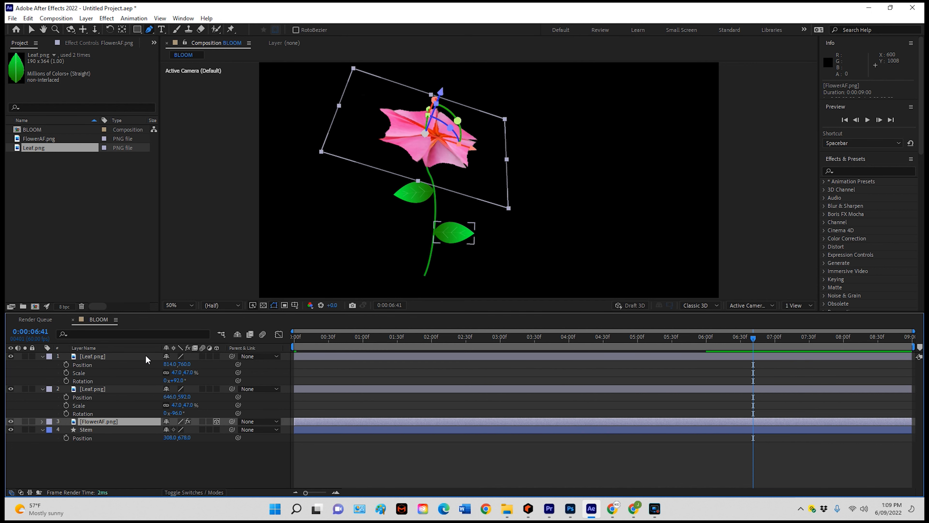
pyautogui.click(94, 356)
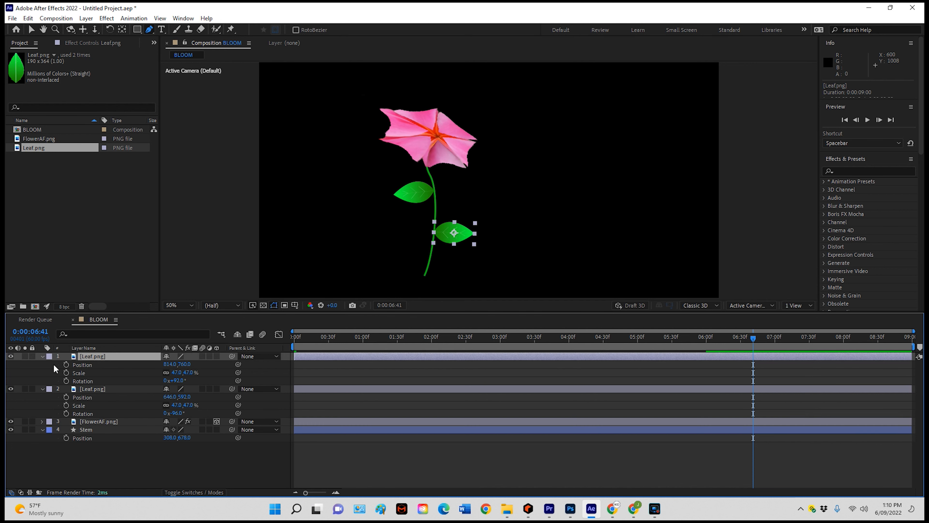
pyautogui.click(42, 358)
pyautogui.click(42, 365)
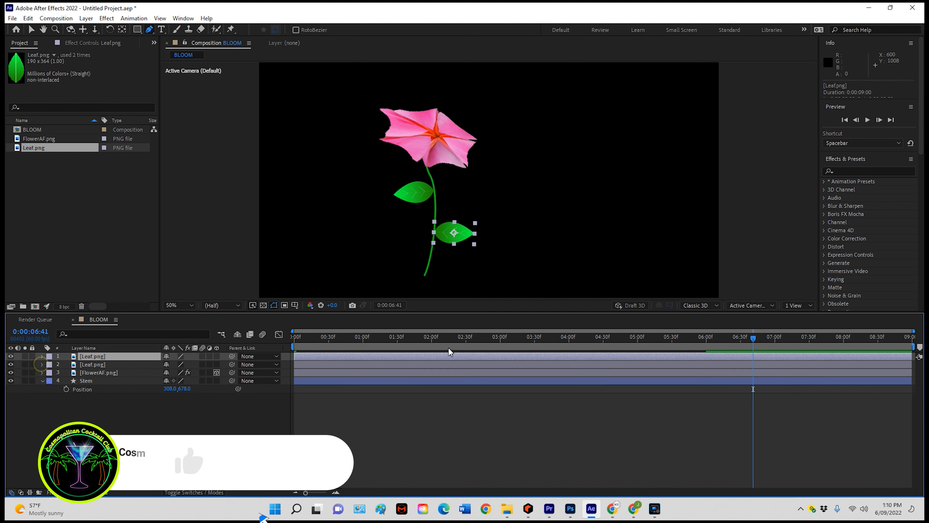
# - Preview the BLOOM composition's animation from 0:00:00:00
pyautogui.moveTo(753, 338); pyautogui.dragTo(213, 331)
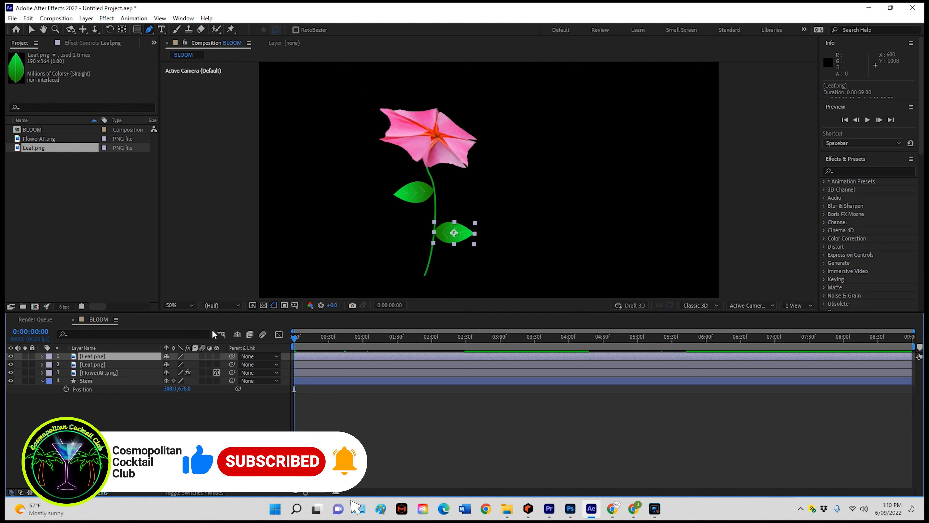
pyautogui.press('space')
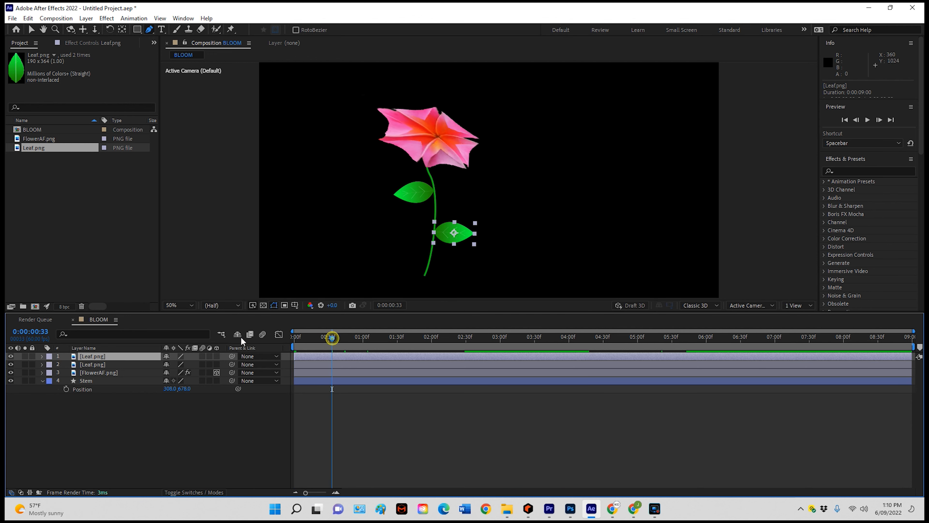